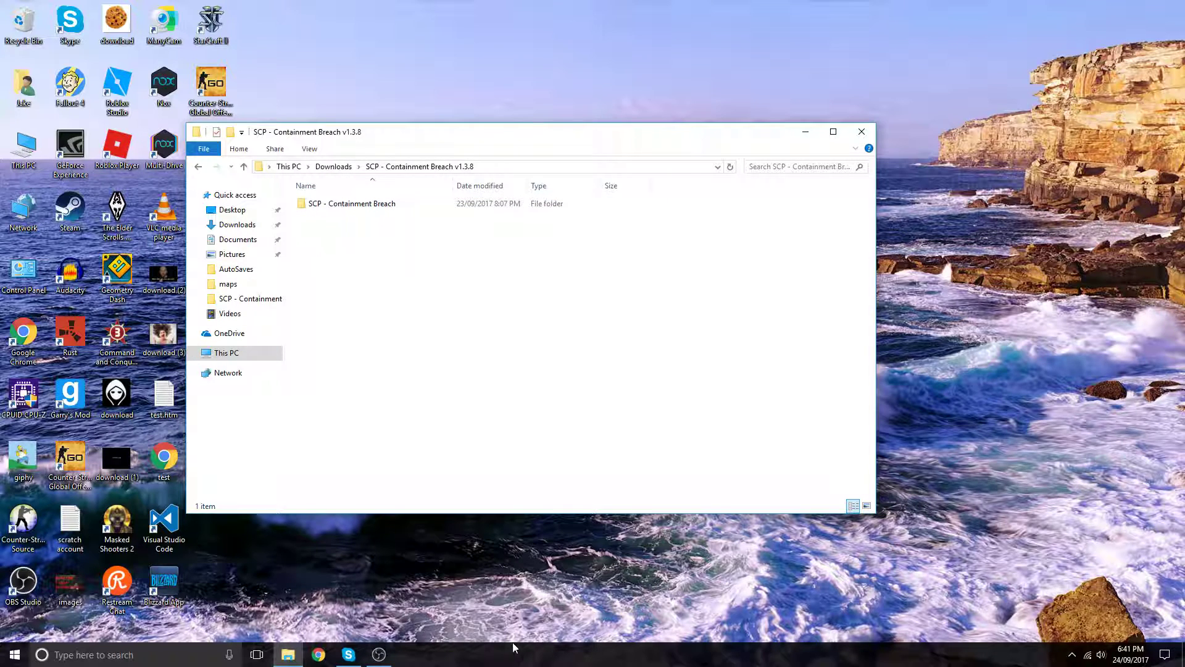
Step: Launch MapCreator.exe from the SCP - Containment Breach Map Creator folder
double_click(486, 207)
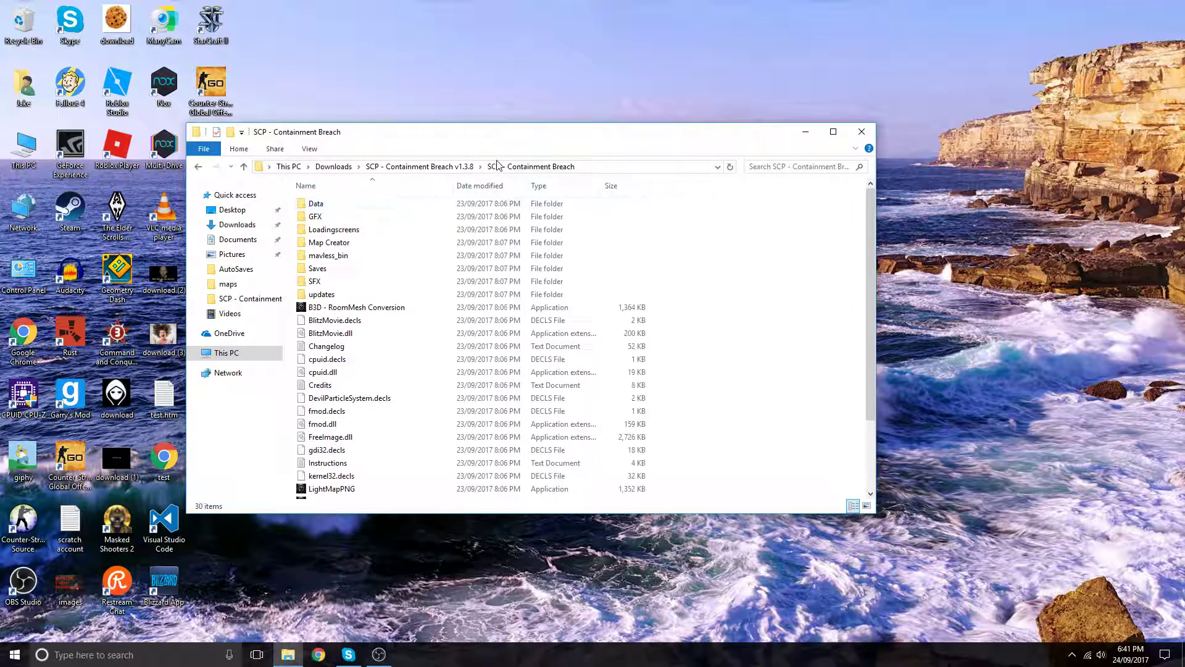
double_click(375, 241)
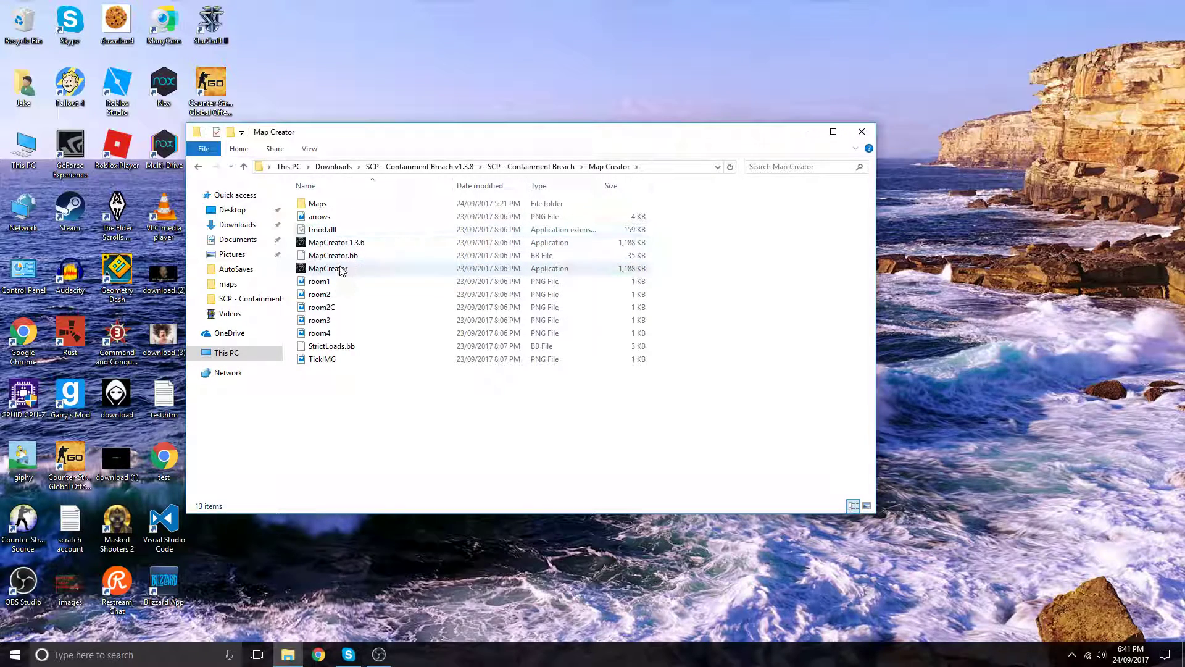
double_click(345, 272)
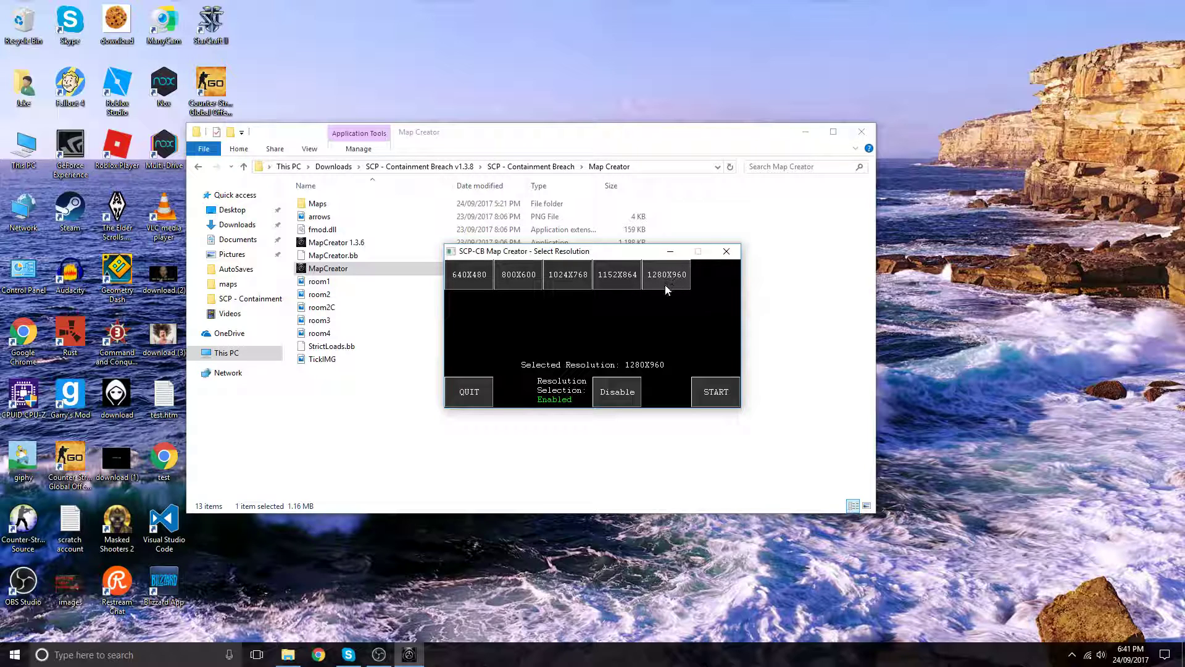
Step: Start the editor at 1280X960, reposition its window and browse the room template list
click(708, 387)
drag(302, 29, 283, 24)
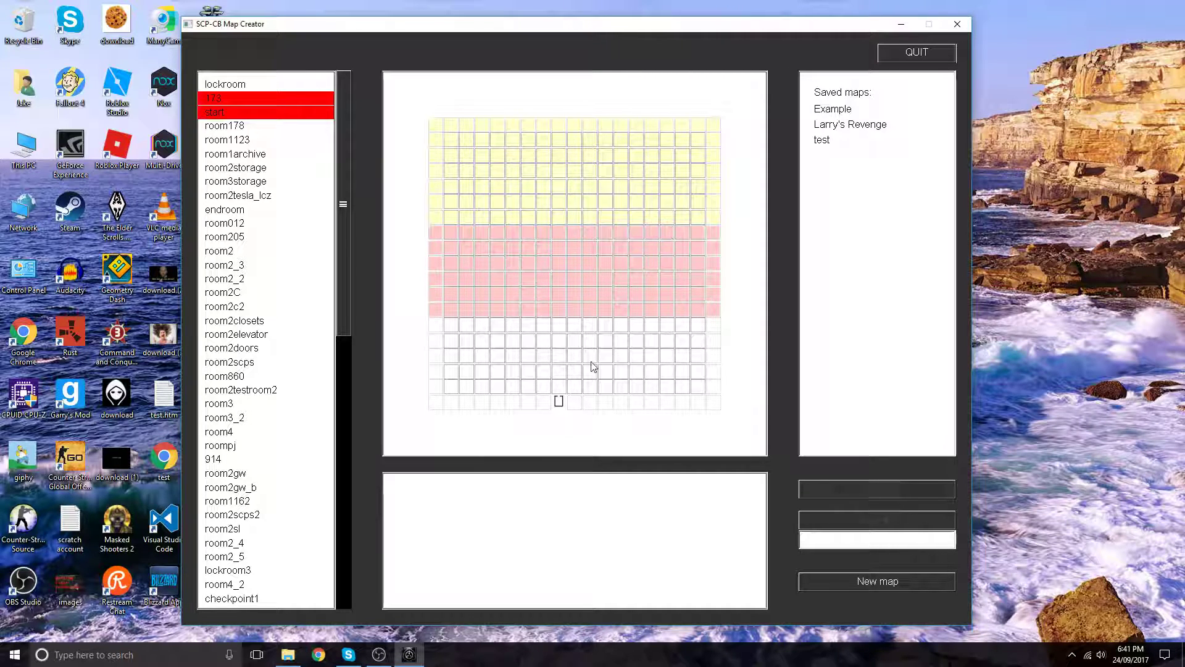
scroll(239, 199, down, 2)
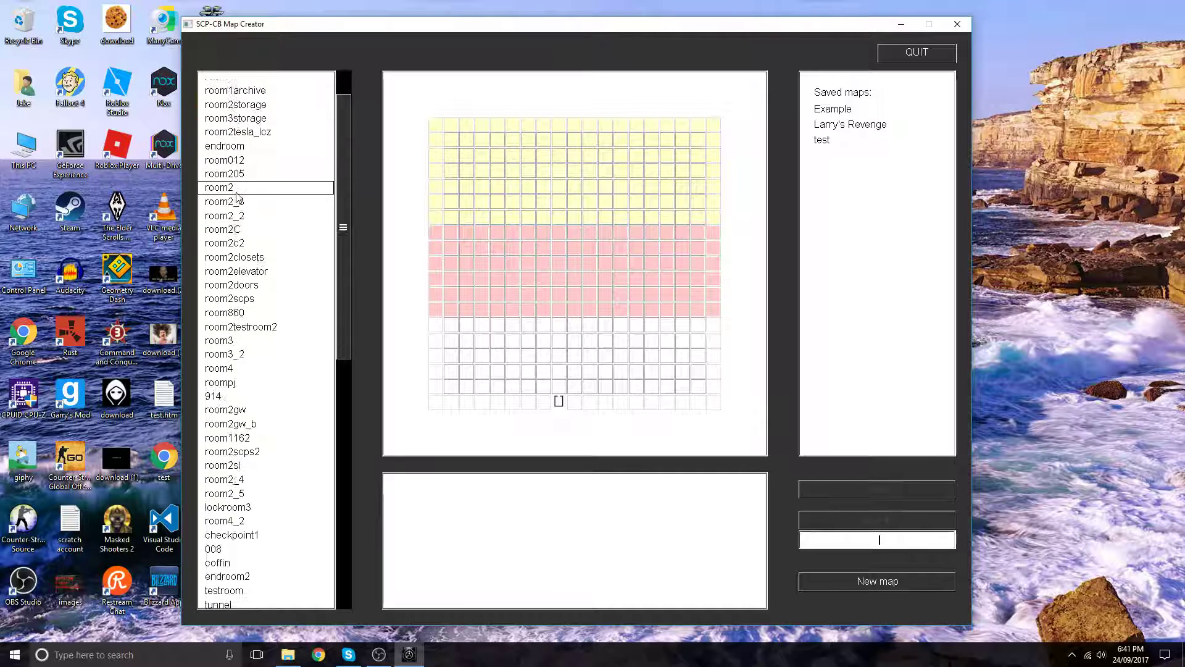
scroll(239, 199, down, 6)
scroll(244, 155, up, 9)
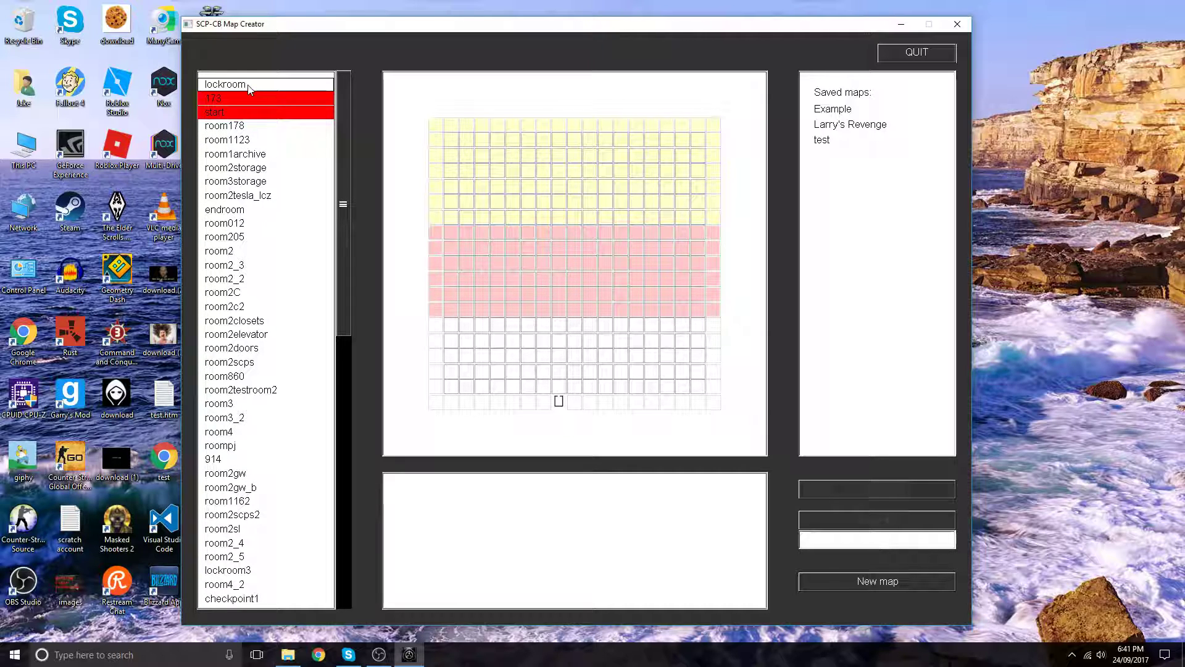
scroll(249, 90, down, 15)
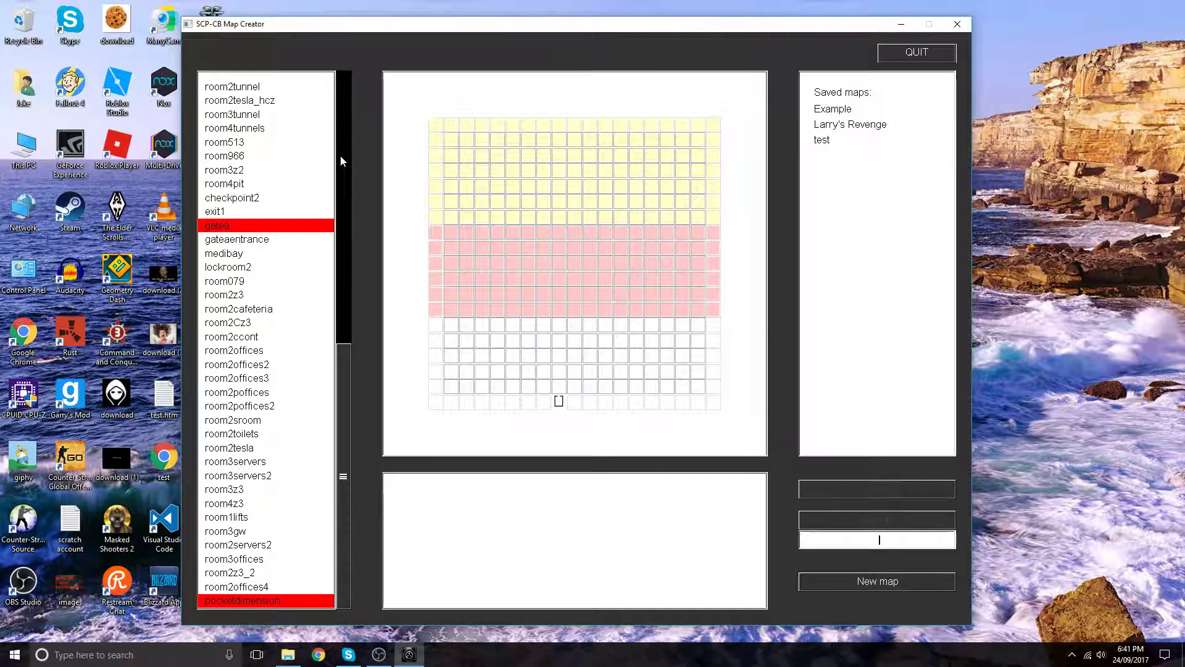
Step: Preview the saved maps test, Example and Larry's Revenge, then clear the grid to blank
click(869, 141)
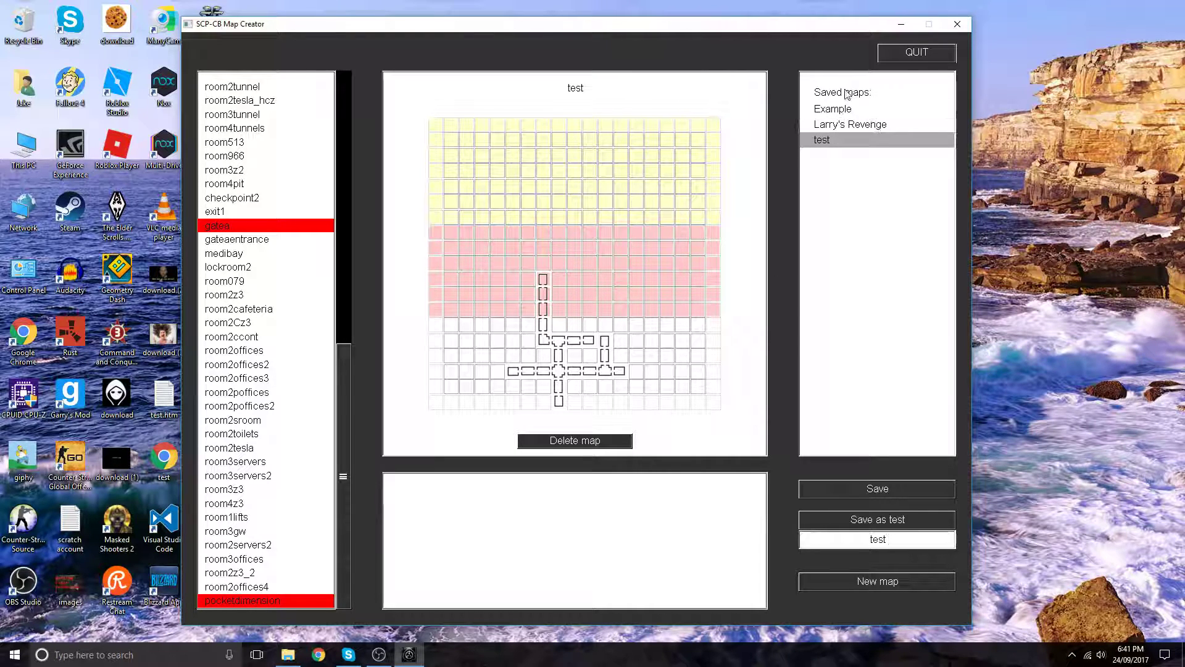
click(849, 109)
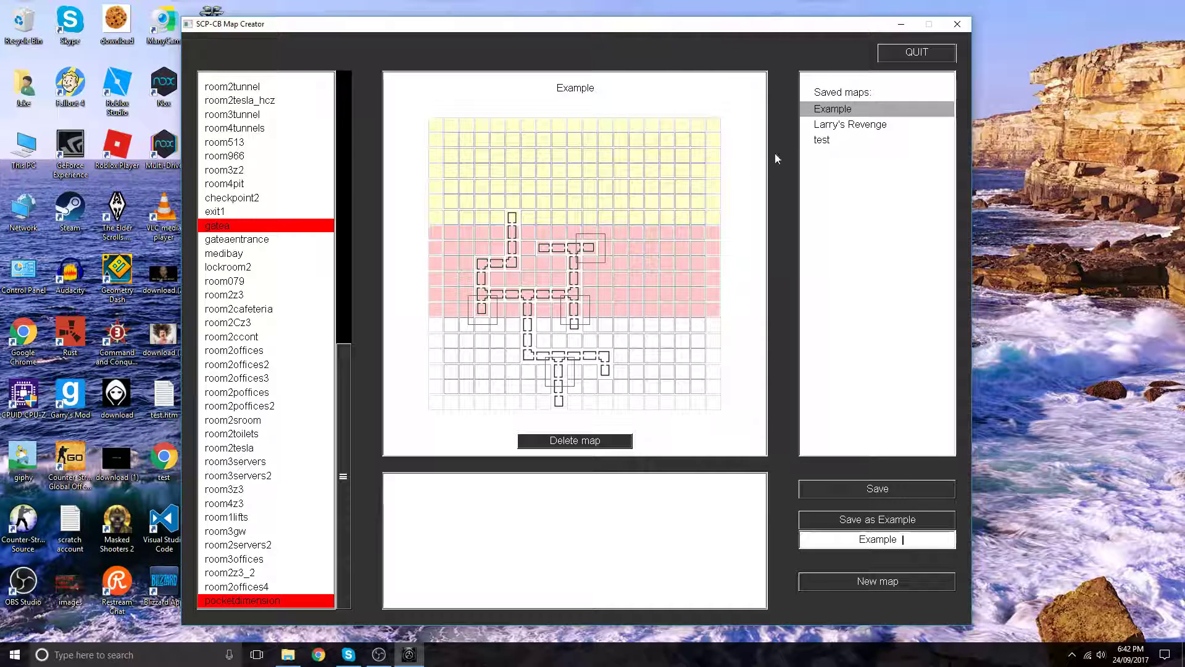
click(829, 127)
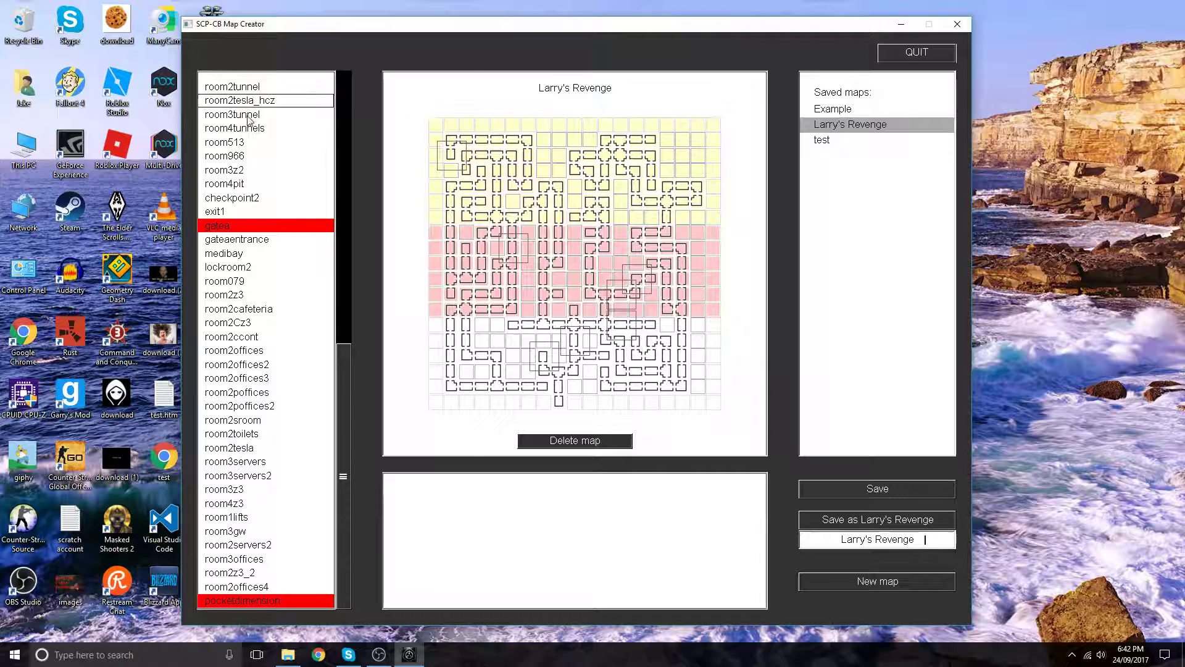
click(844, 108)
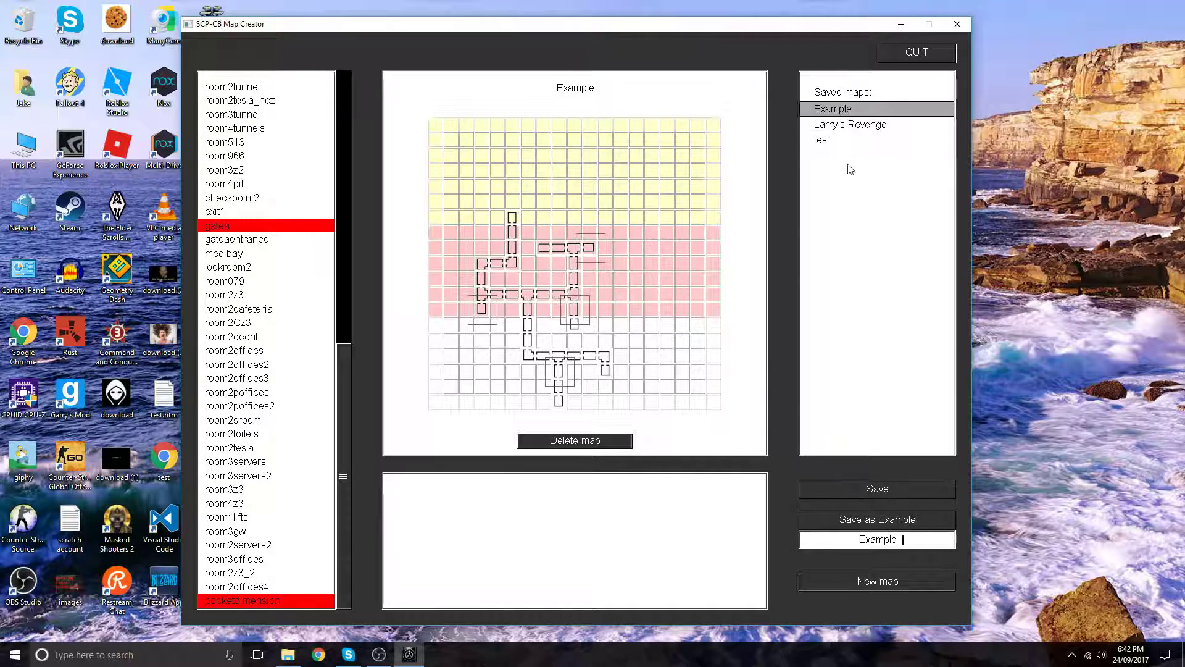
click(905, 580)
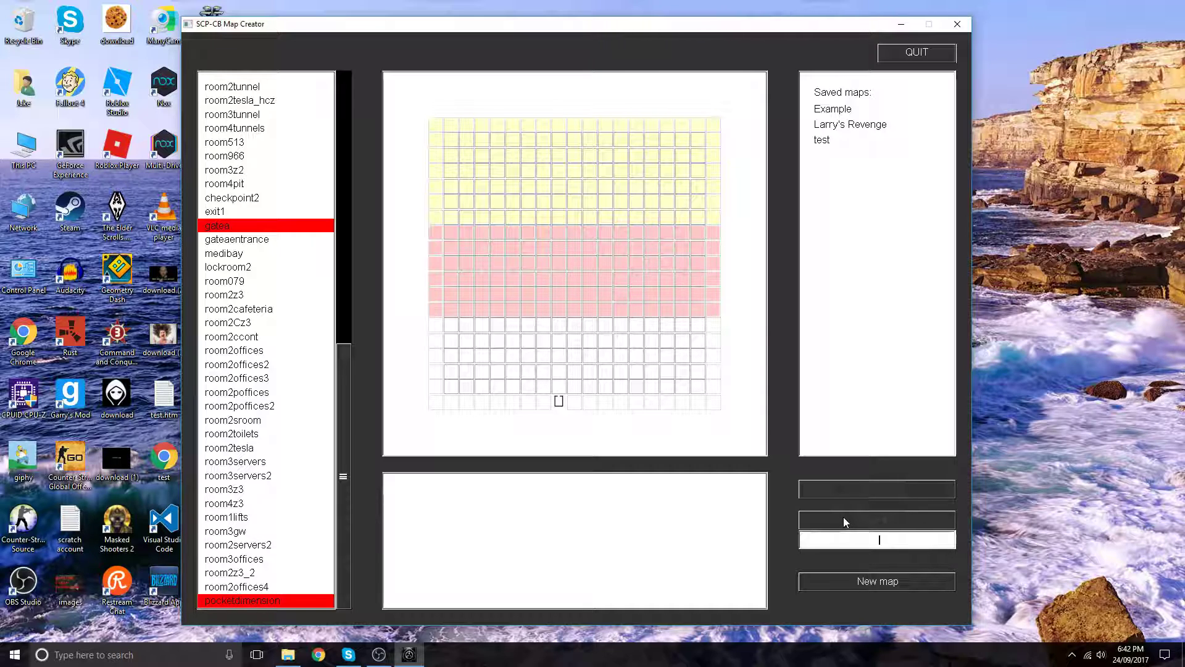
Step: Save the blank layout under the name 'New Map'
text(New Map)
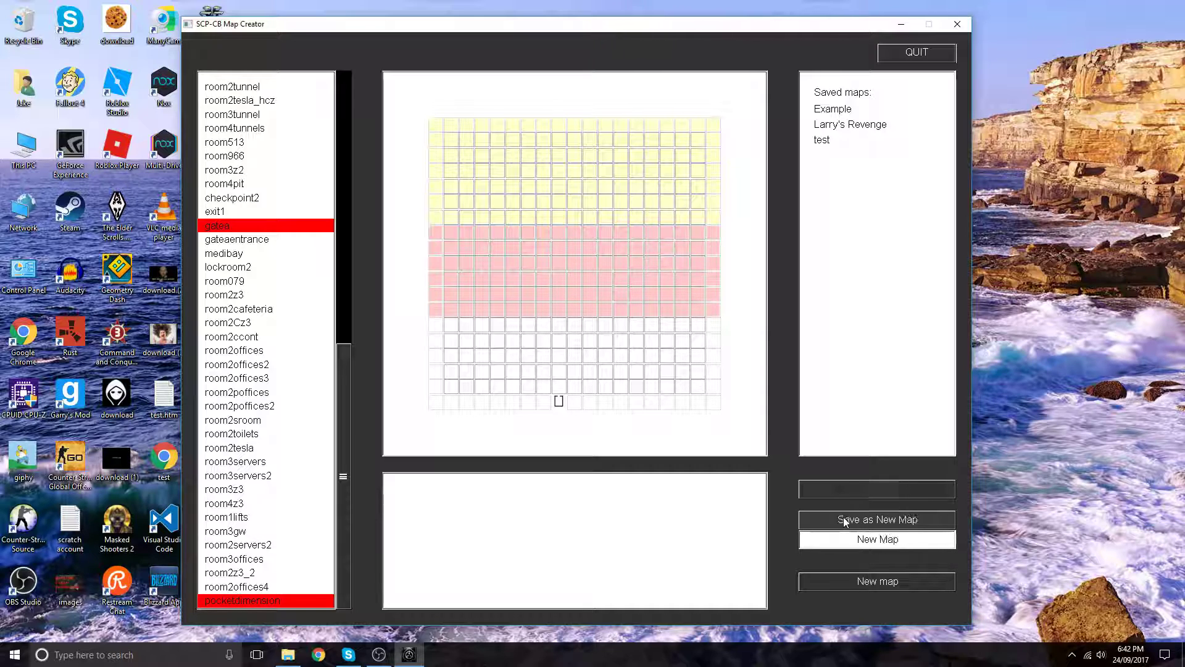
click(863, 523)
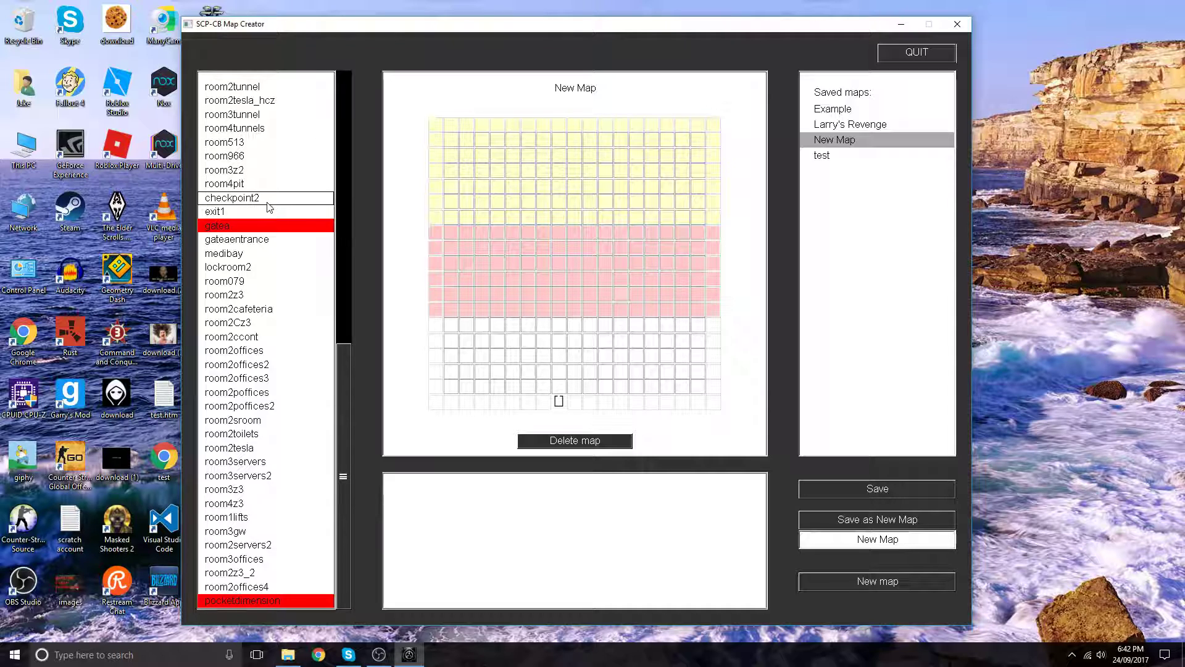
Step: Browse the room list, reviewing the room2closets and room2scps templates
scroll(296, 457, up, 8)
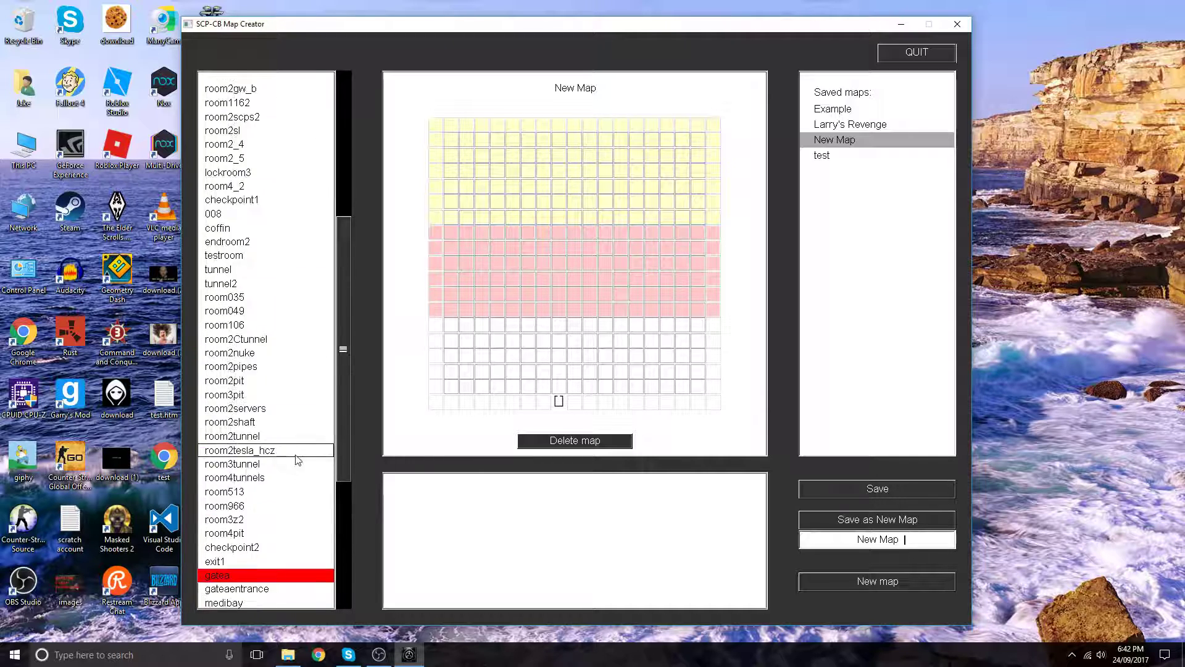
scroll(296, 432, up, 5)
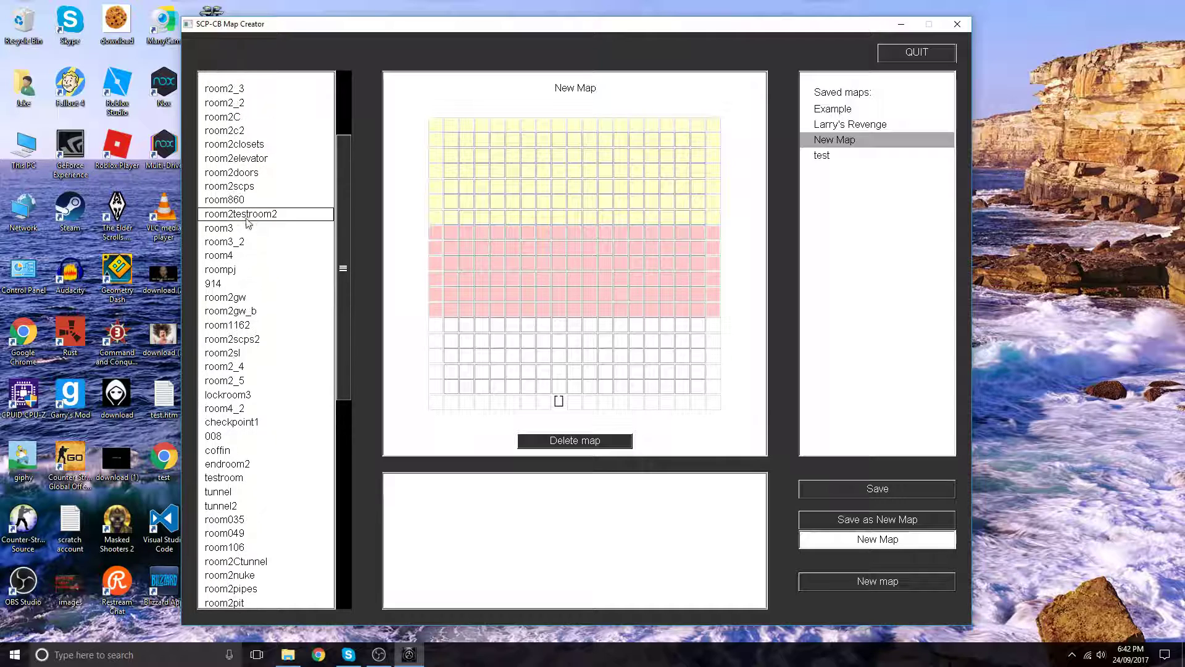
scroll(250, 219, up, 4)
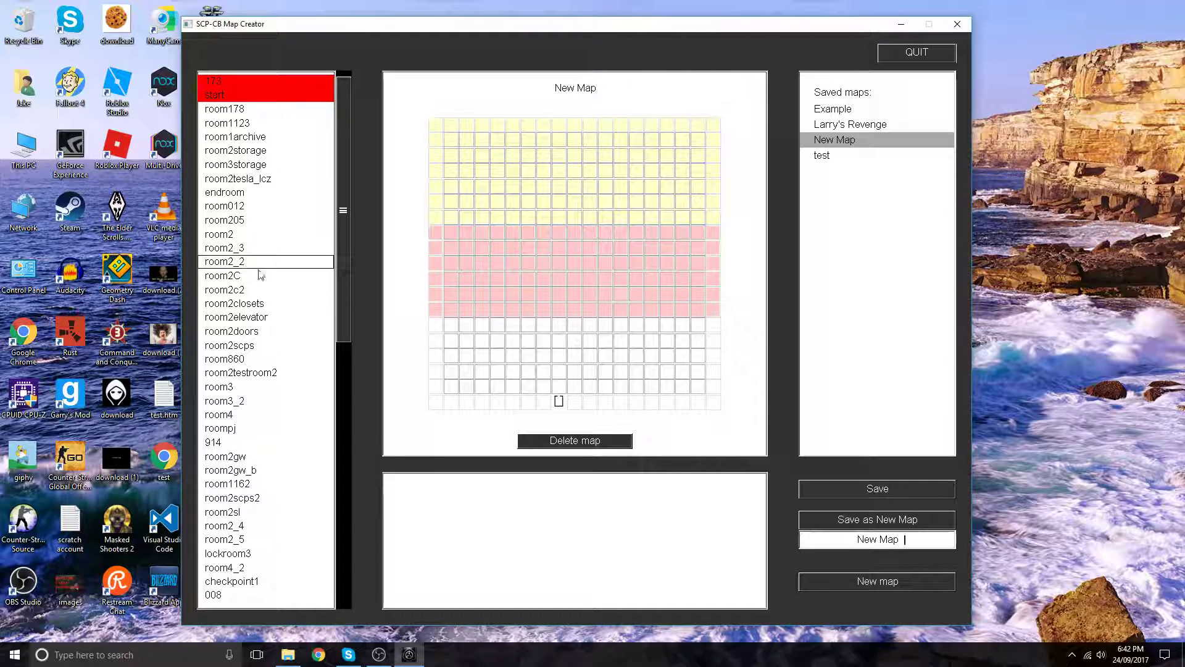
scroll(262, 290, down, 3)
scroll(309, 324, up, 3)
click(250, 322)
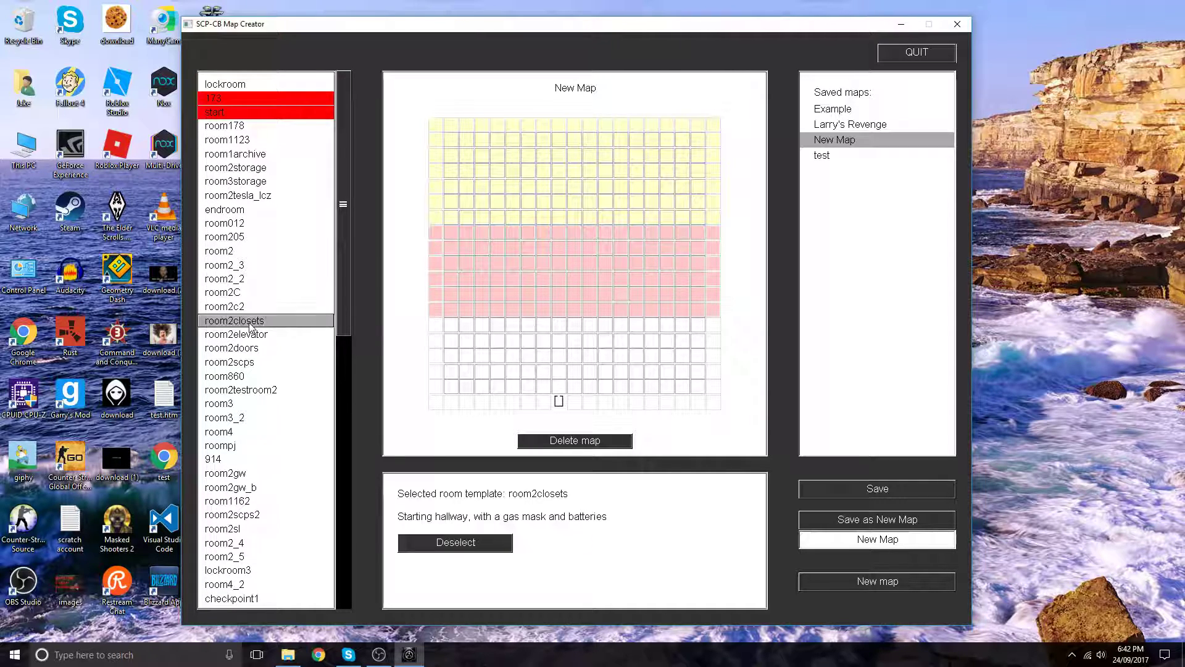
click(250, 362)
Step: Review room2c2, room2_3 and room012, then select the plain room2 hallway
scroll(296, 432, down, 1)
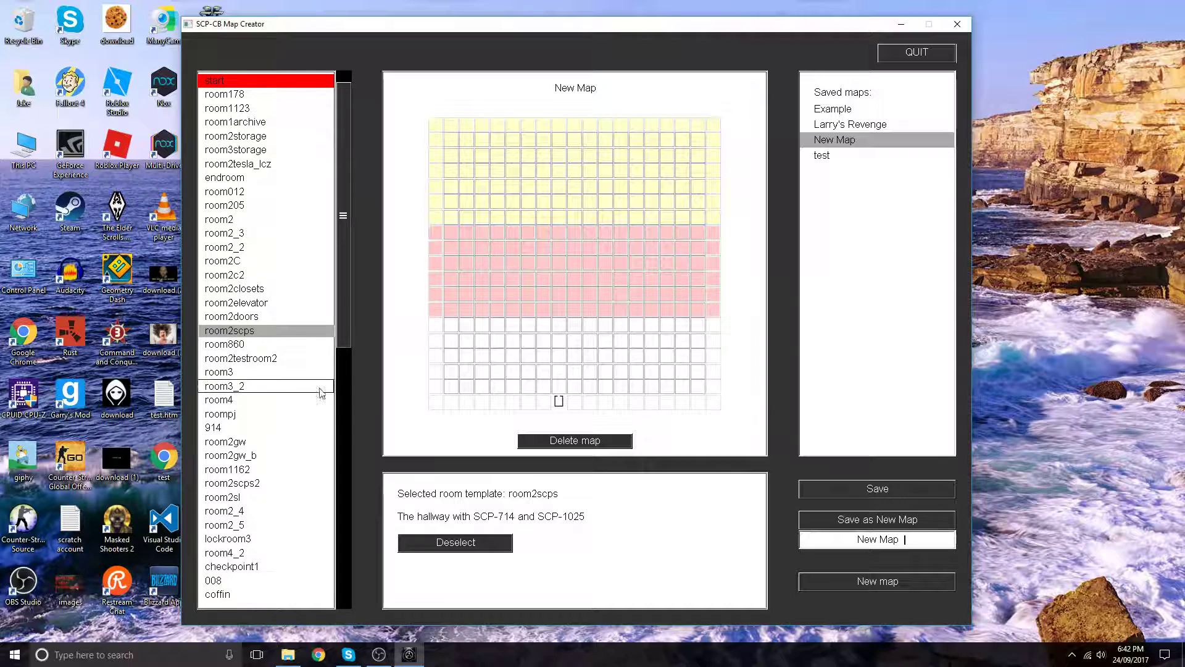
scroll(309, 350, up, 1)
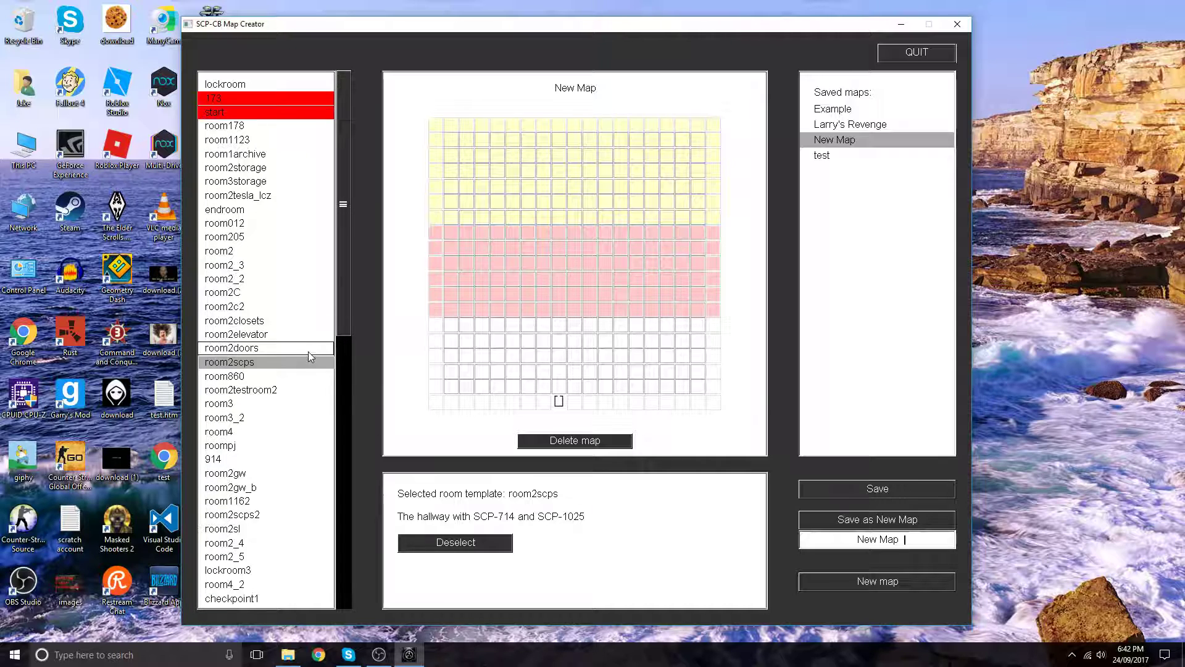
click(291, 307)
click(261, 265)
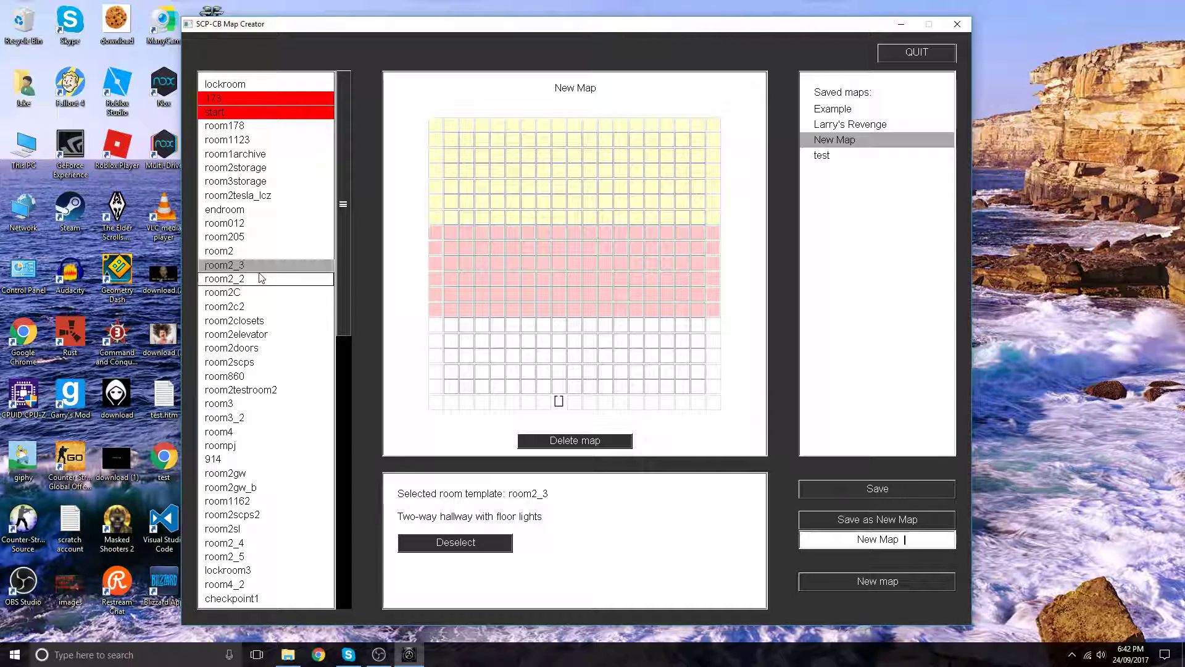
click(246, 224)
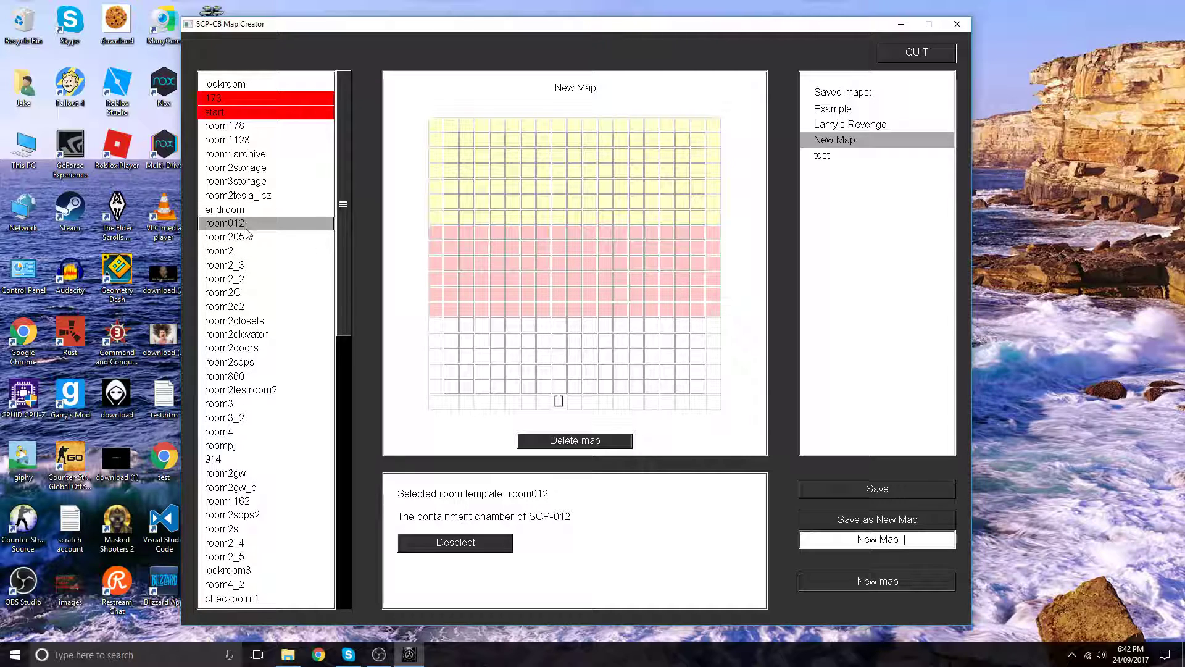
click(259, 252)
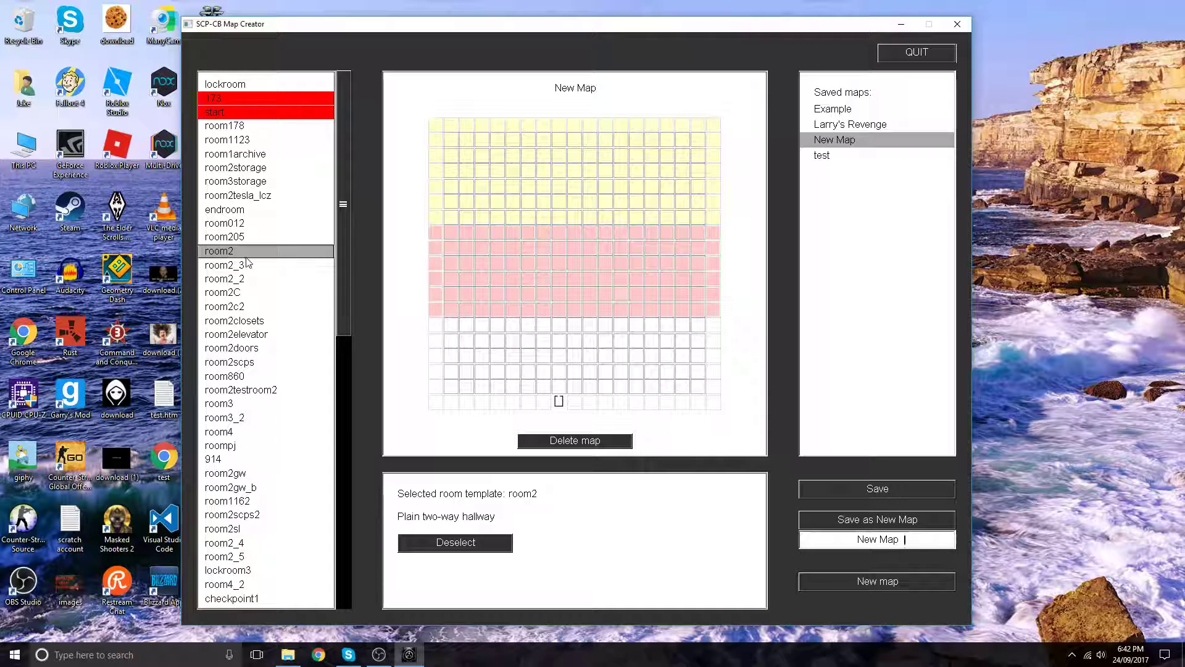
scroll(318, 469, down, 5)
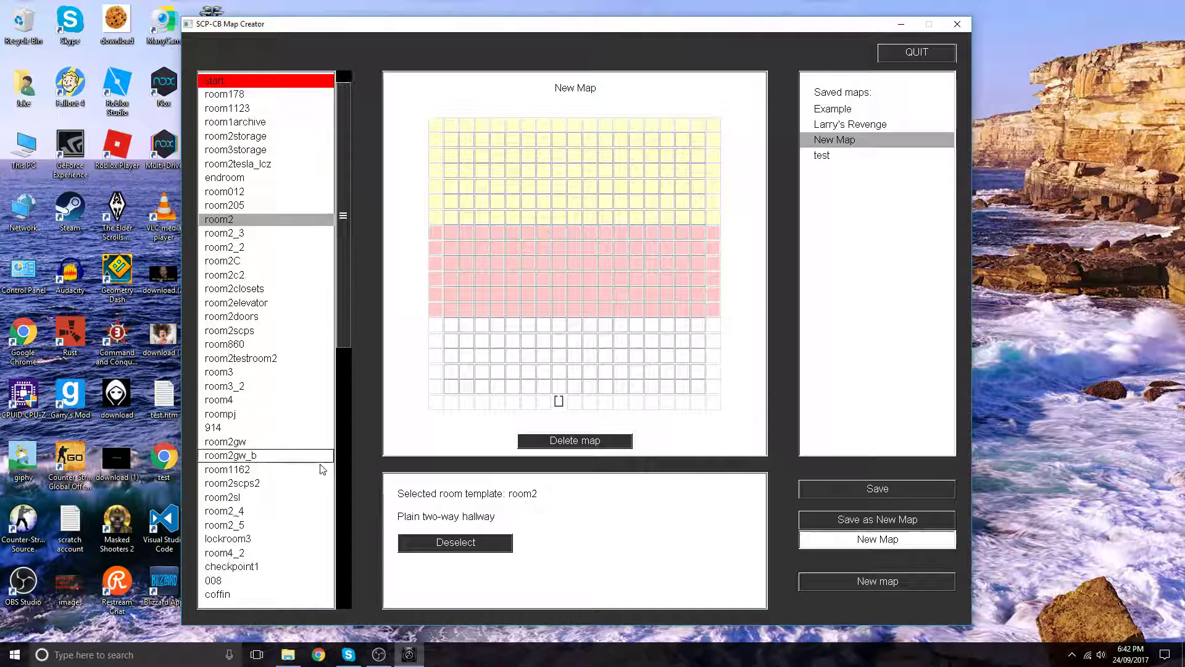
scroll(266, 379, up, 5)
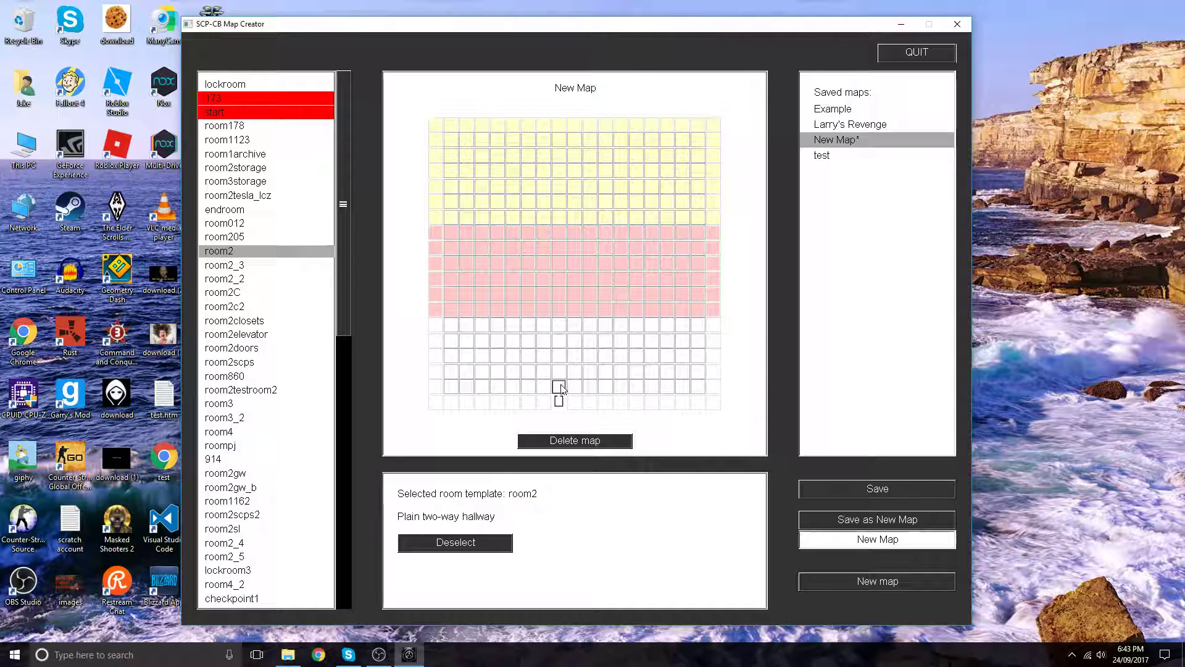
Step: Place a room2 hallway above the bottom room, save New Map, and select room2_3
click(560, 387)
click(864, 487)
scroll(263, 364, down, 5)
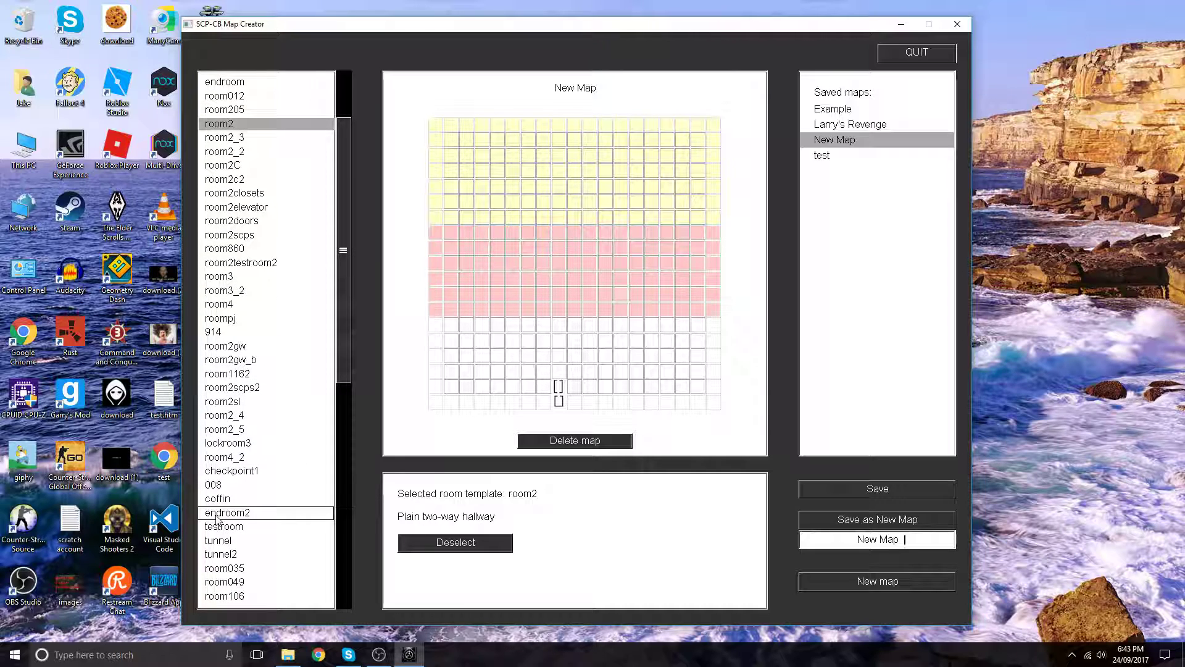
scroll(228, 546, down, 2)
scroll(247, 402, up, 8)
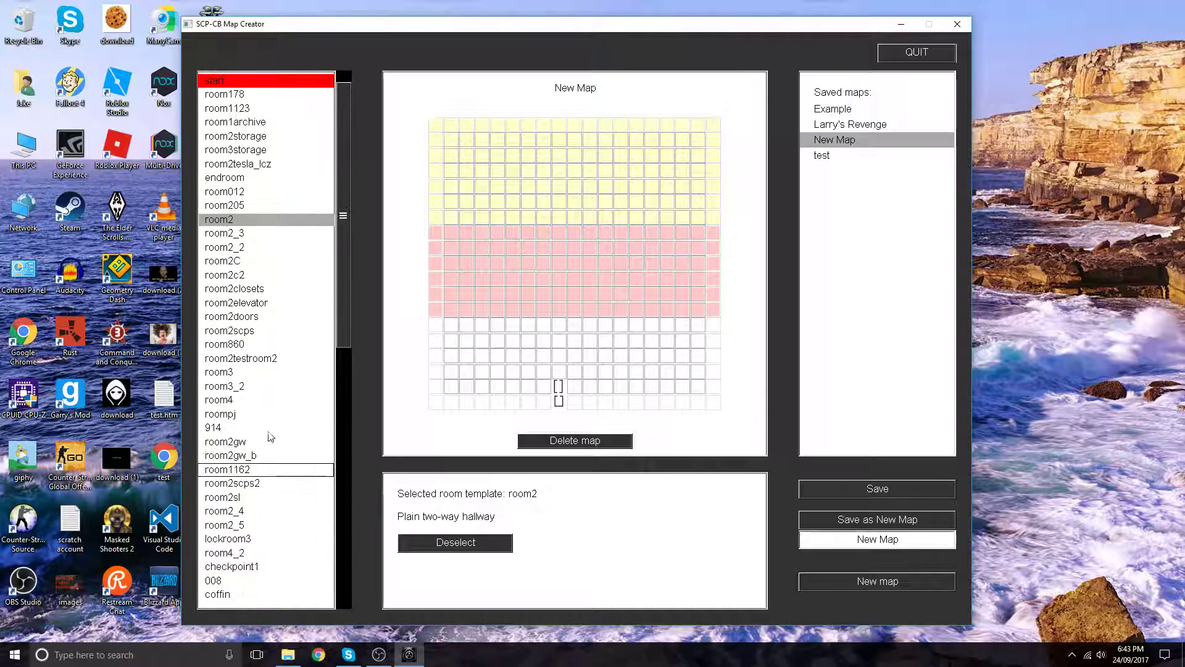
click(256, 265)
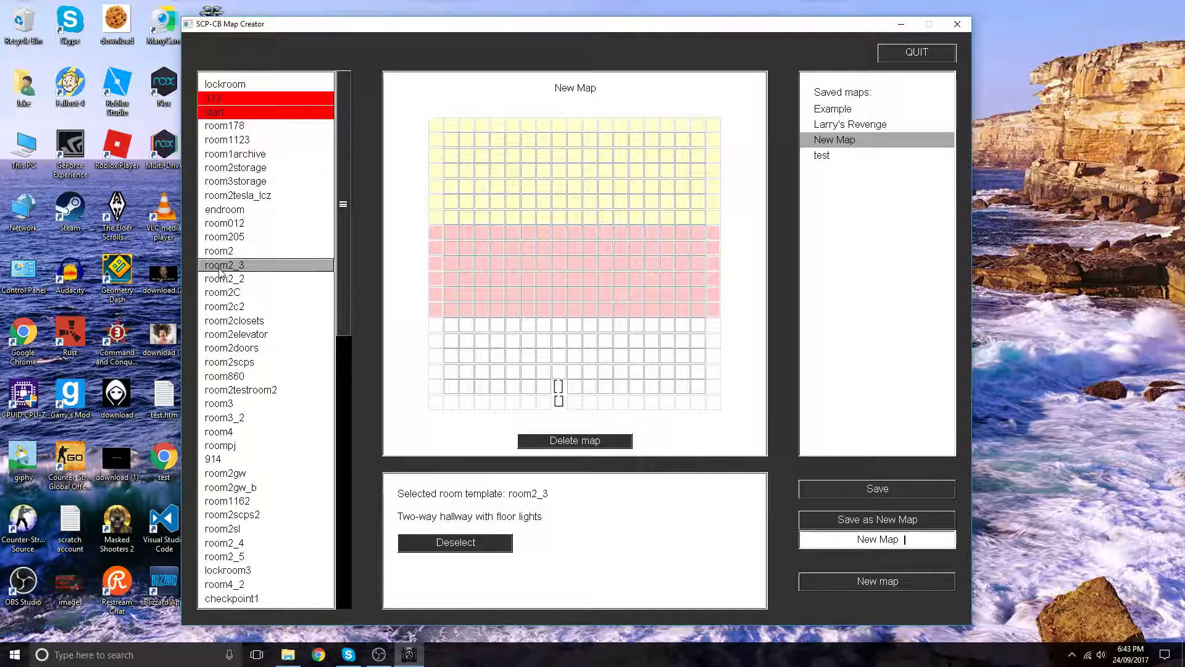
Step: Place the room2_3 hallway above the bottom room and select the room3 junction template
click(559, 387)
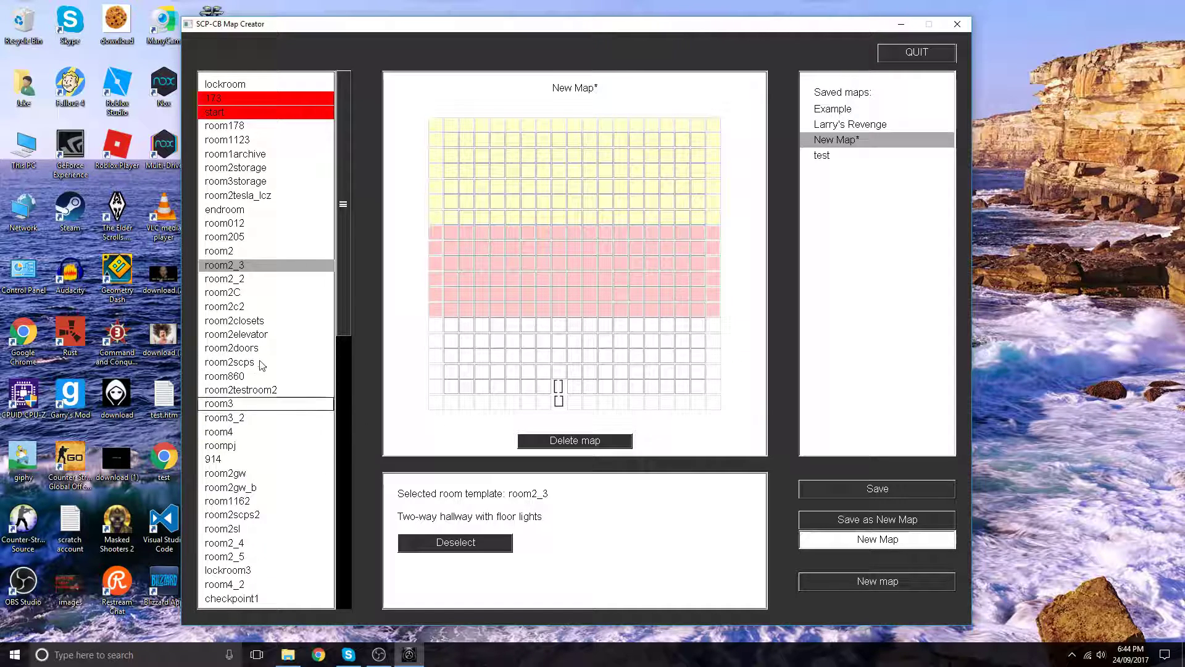
scroll(284, 487, down, 3)
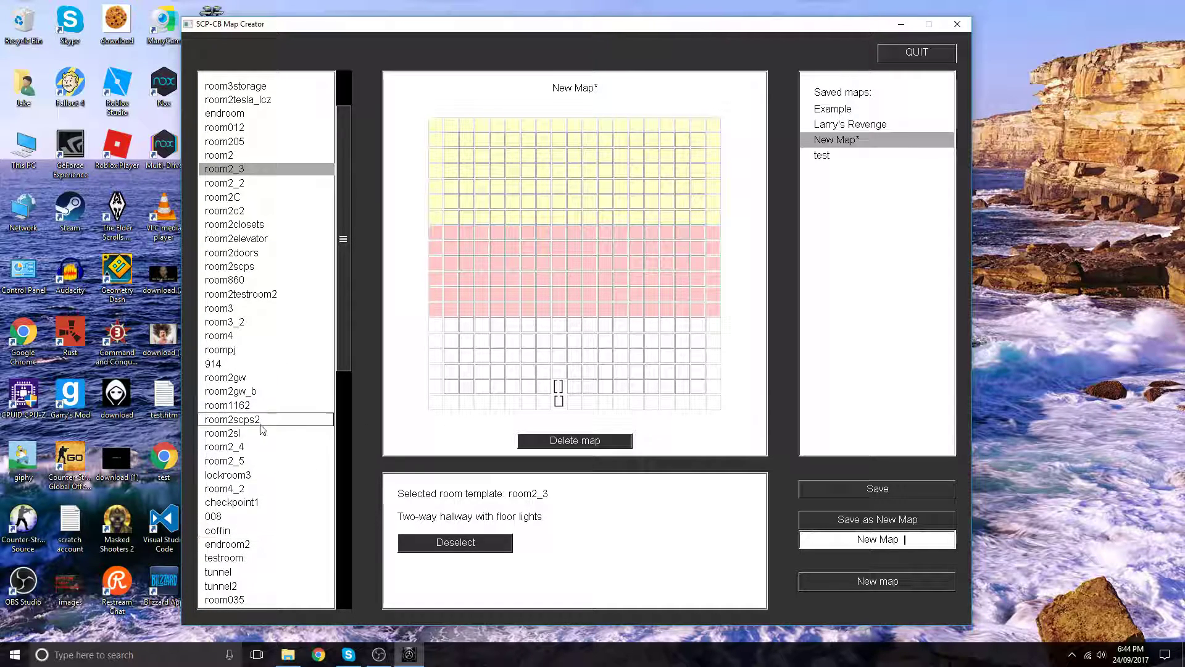
scroll(310, 368, up, 2)
click(264, 375)
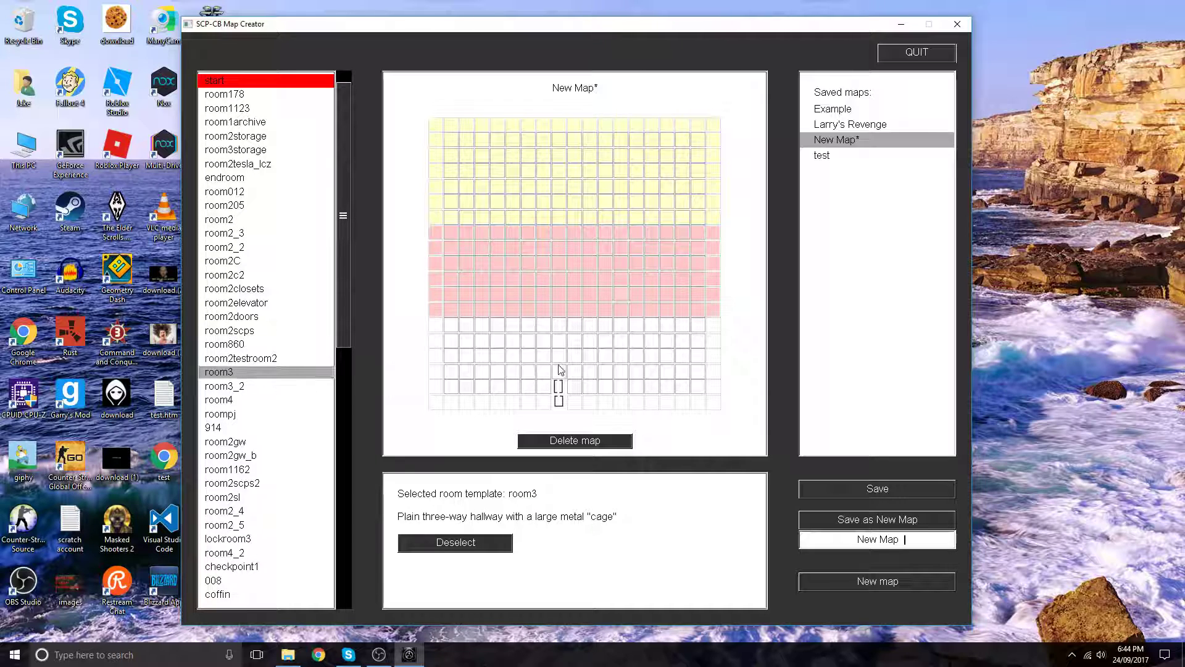
scroll(557, 374, up, 1)
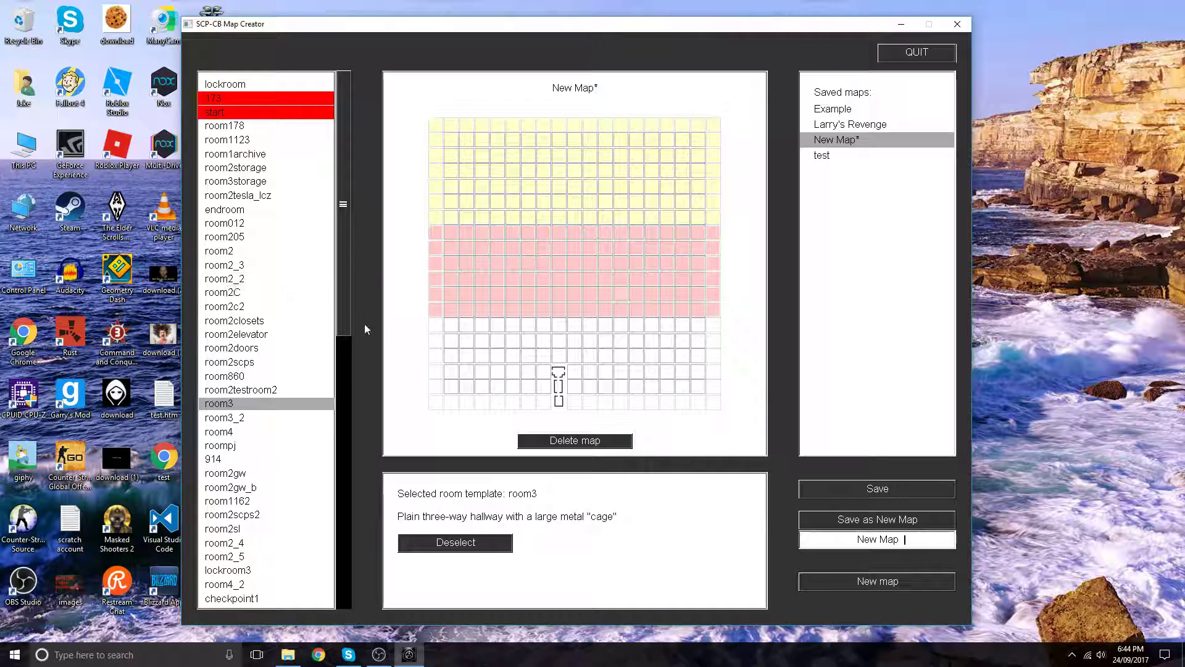
Step: Try room2 and room3 pieces beside the junction, then remove them again
click(247, 250)
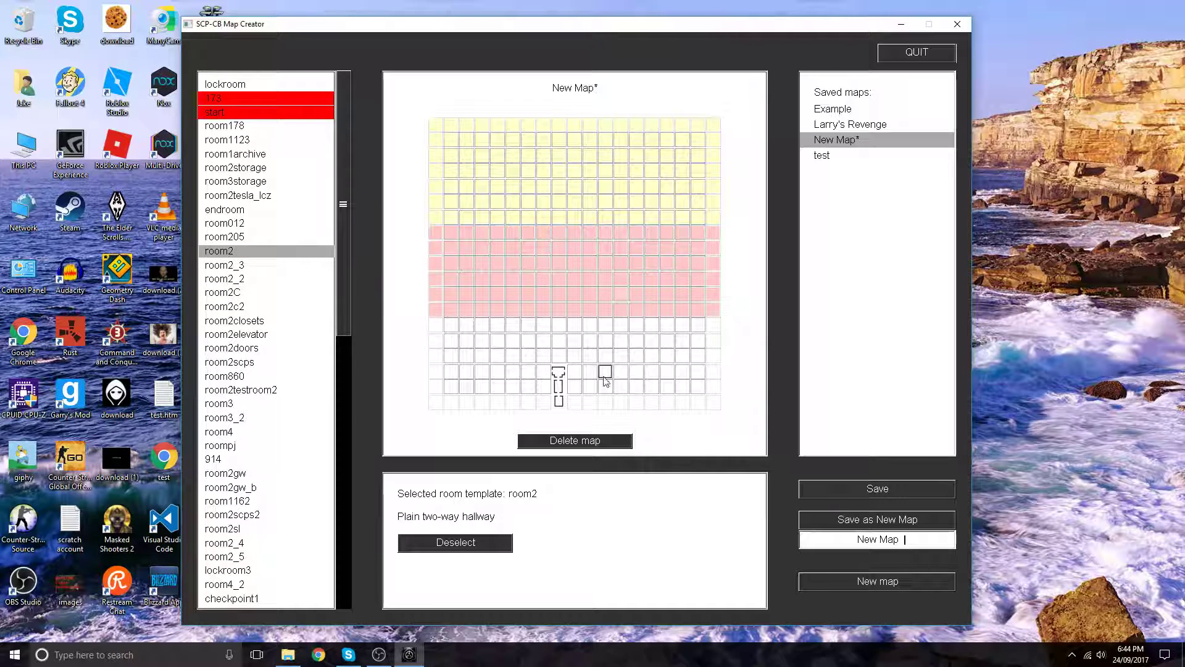
click(542, 372)
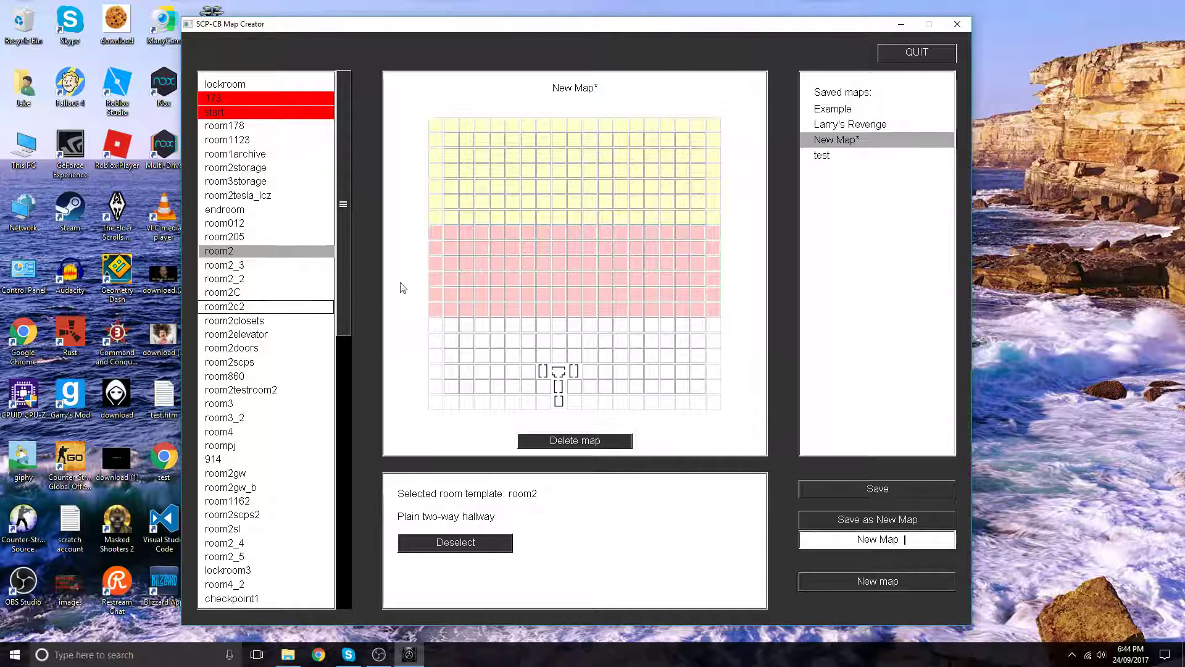
right_click(574, 371)
right_click(542, 371)
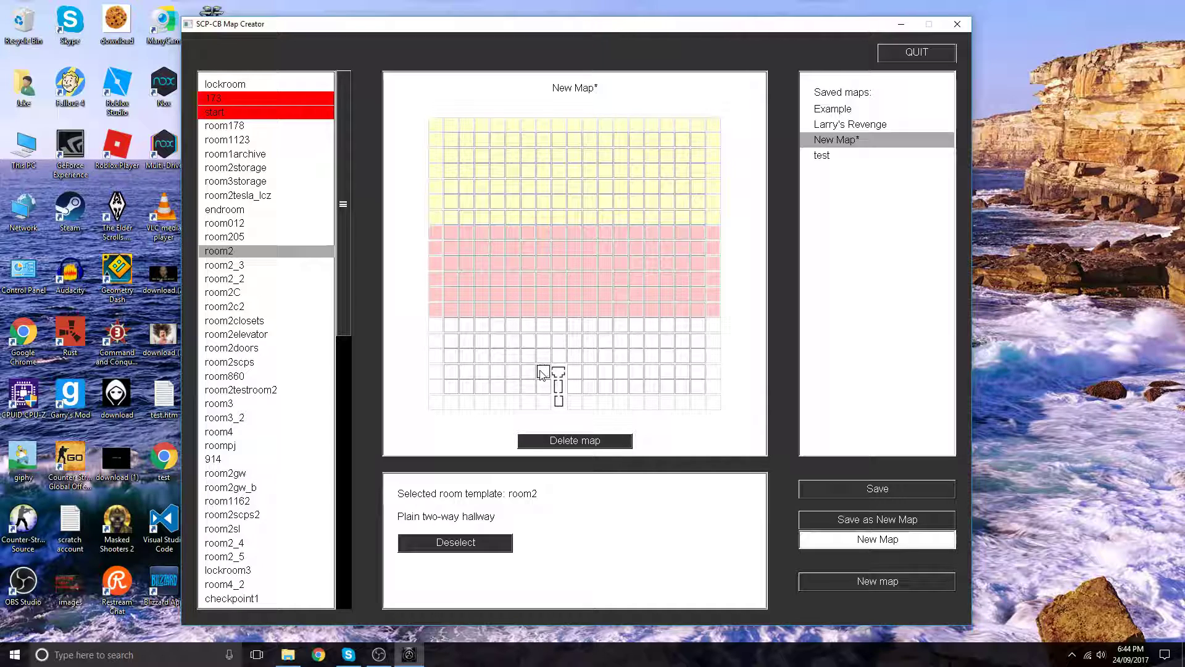
click(273, 404)
click(574, 371)
right_click(574, 373)
Step: Place a room4 four-way junction at the top of the hallway column
click(288, 417)
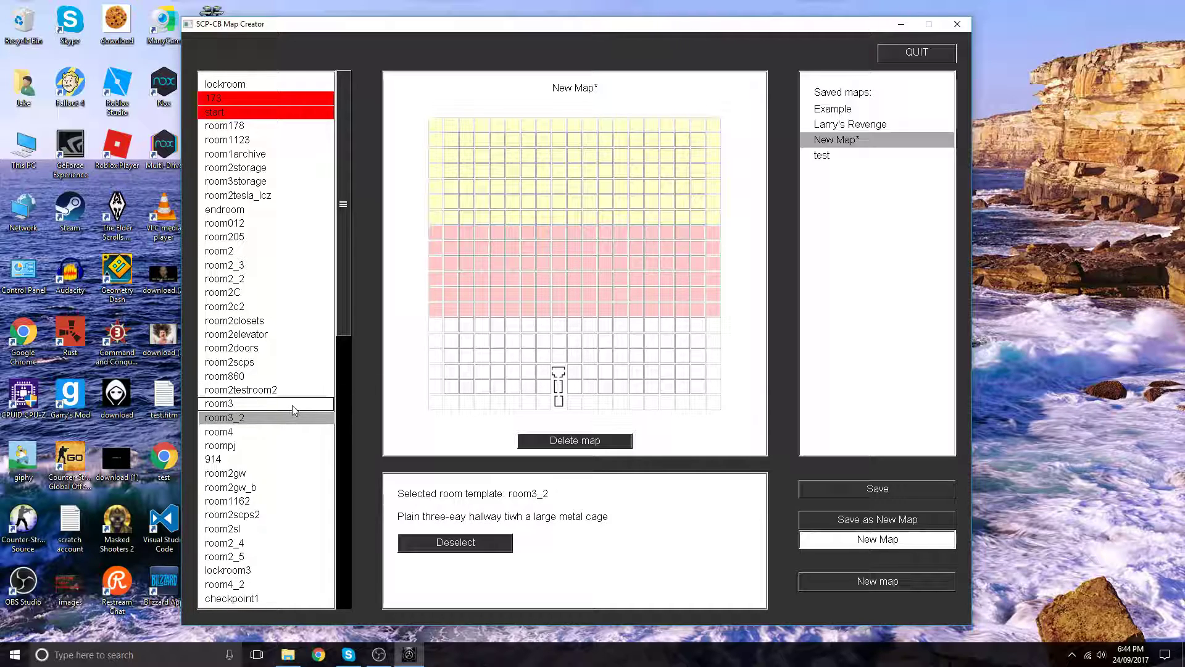
click(291, 405)
right_click(285, 418)
click(286, 418)
click(261, 433)
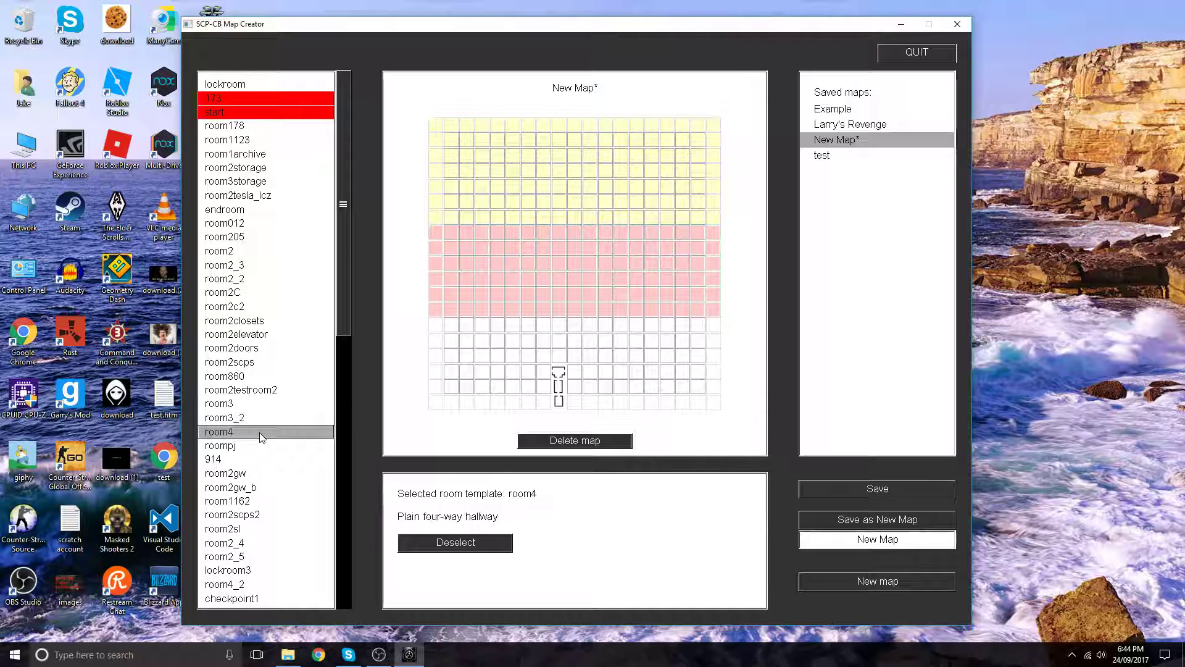
click(573, 374)
Step: Add room2 hallways above and to the right of the four-way junction
click(262, 251)
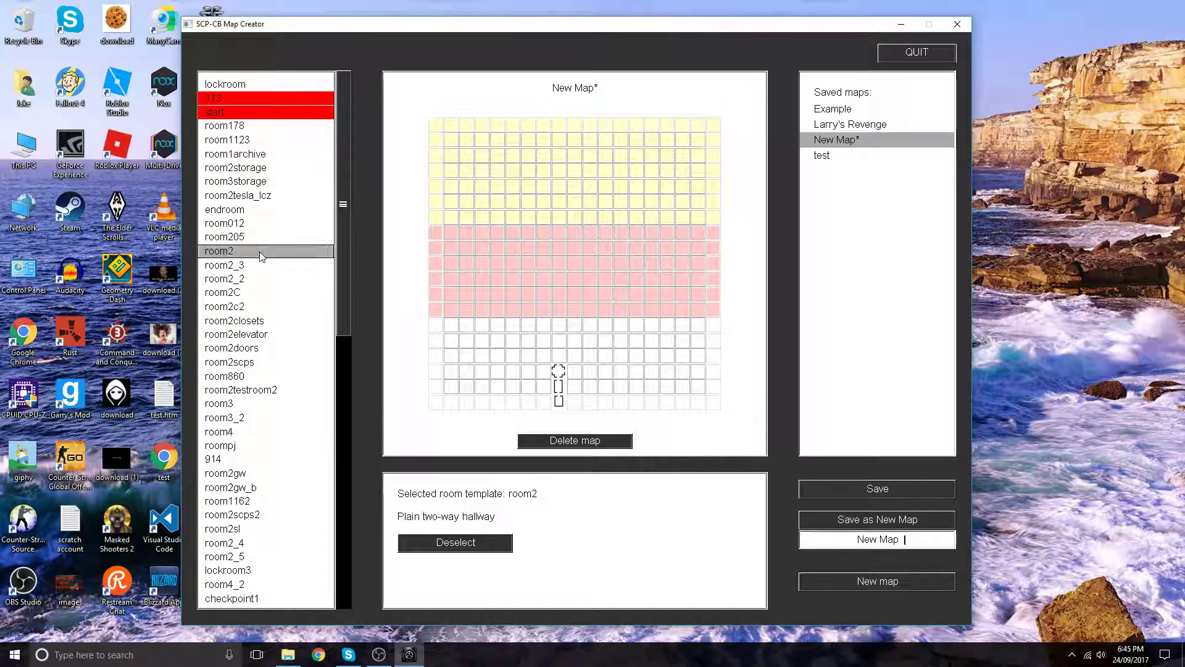
click(559, 355)
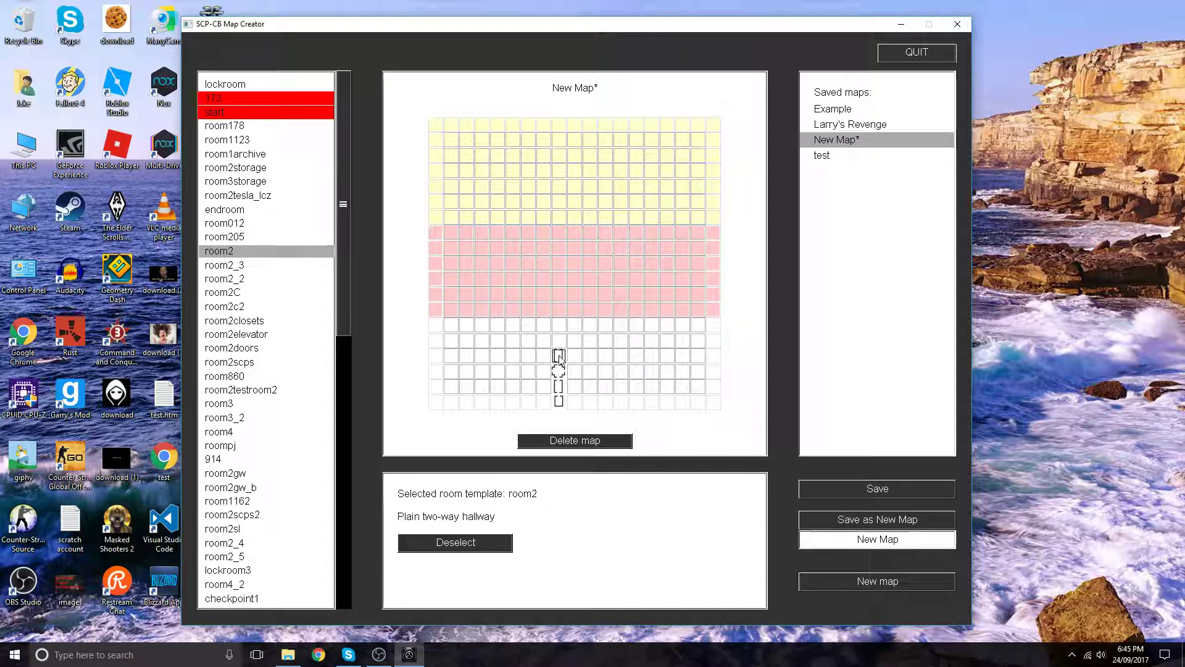
click(573, 371)
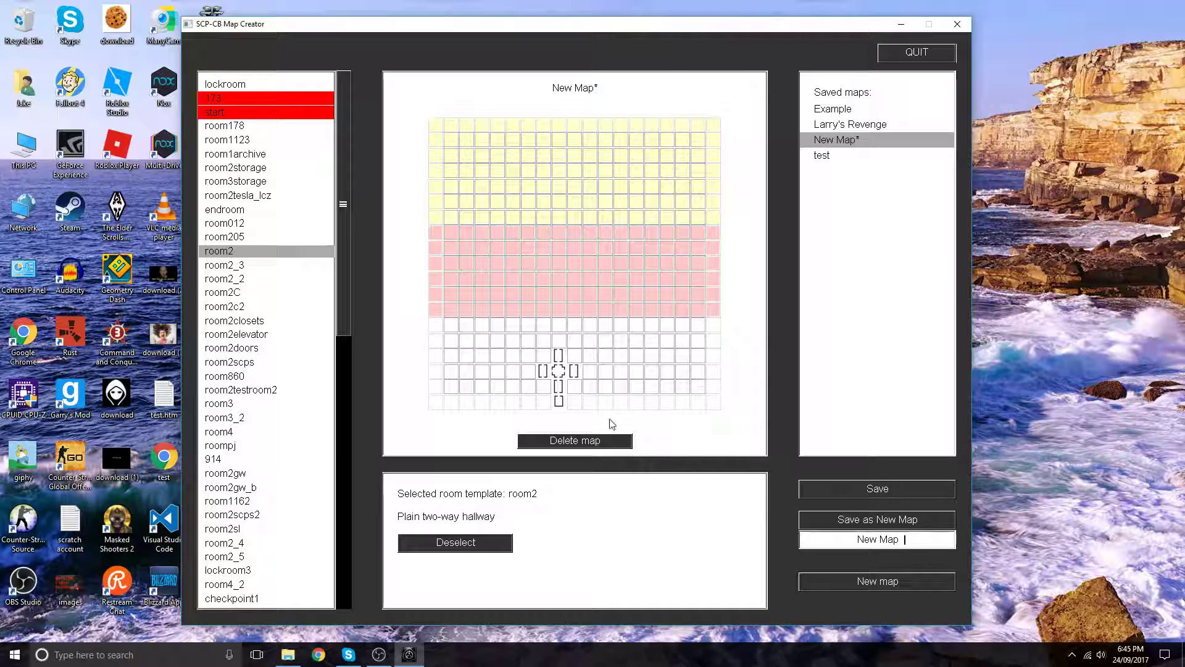
Step: Rotate the room2 hallway right of the four-way junction to a 90° angle
click(465, 546)
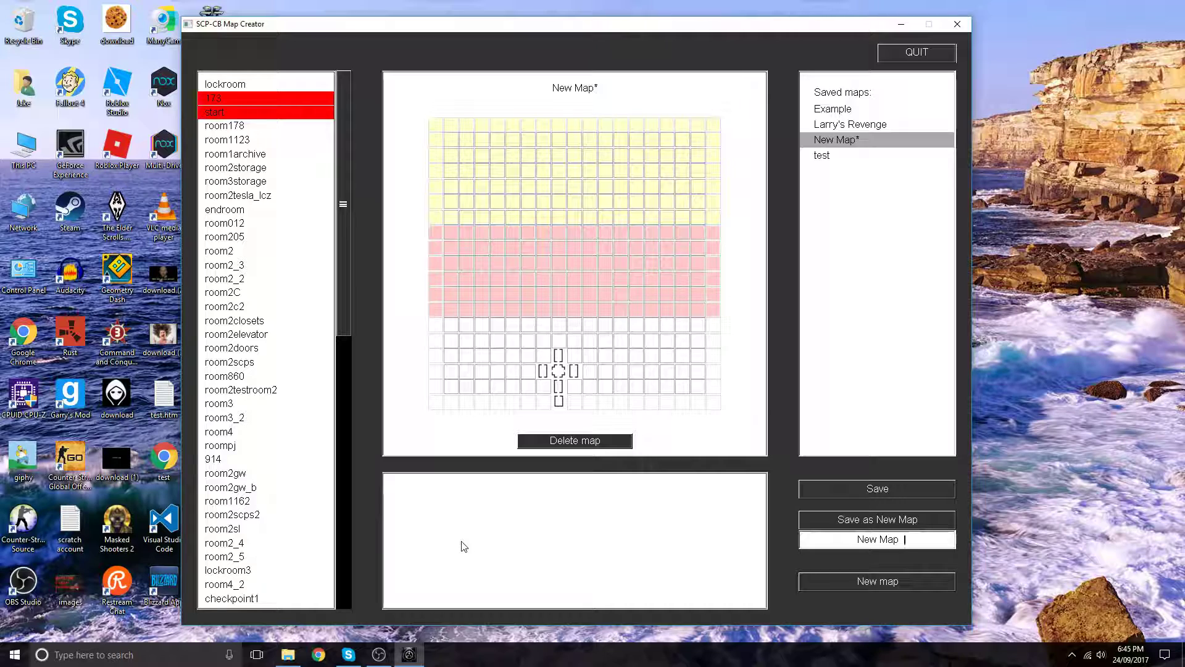
click(575, 371)
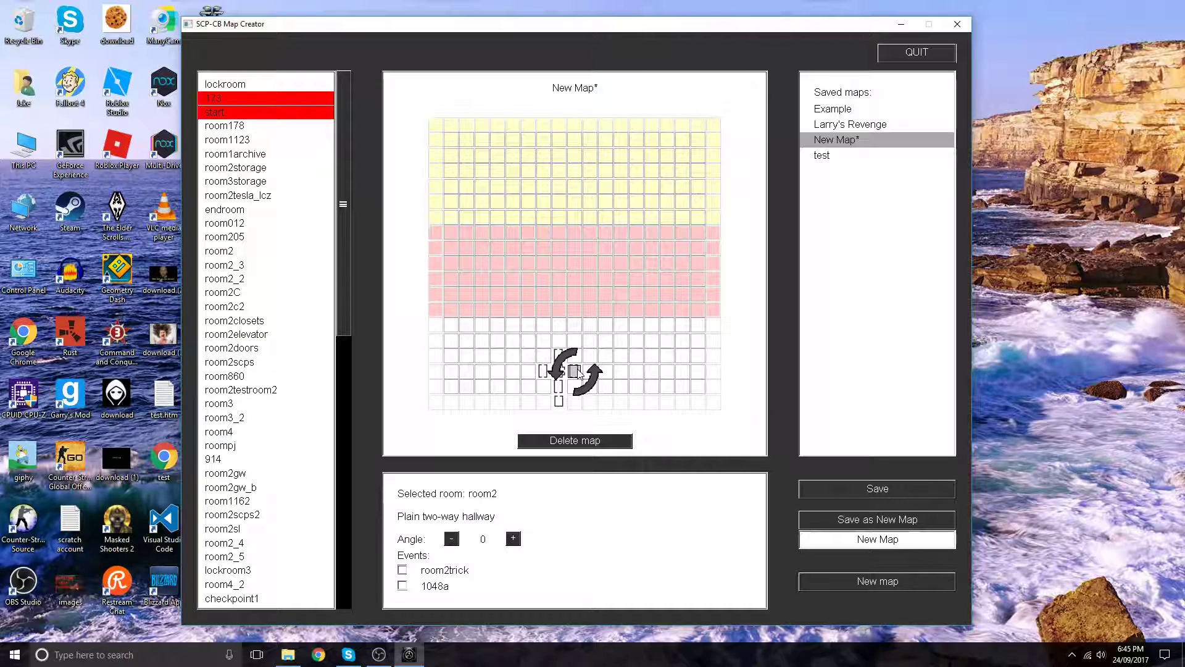
click(575, 371)
drag(513, 428, 504, 383)
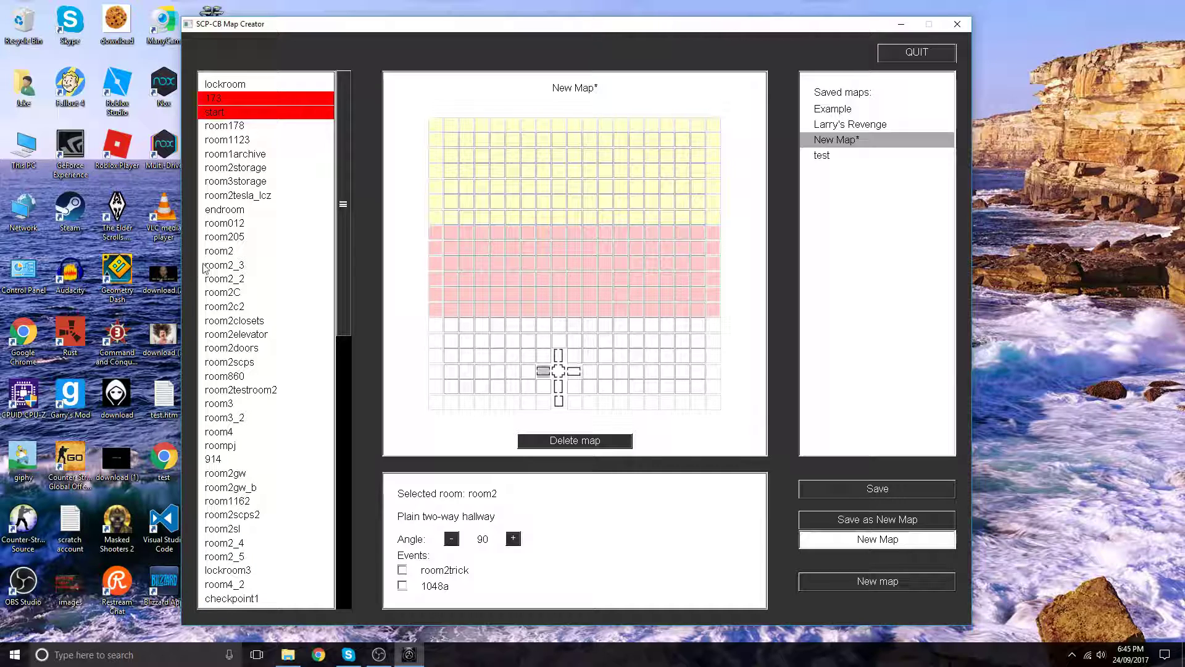
click(234, 253)
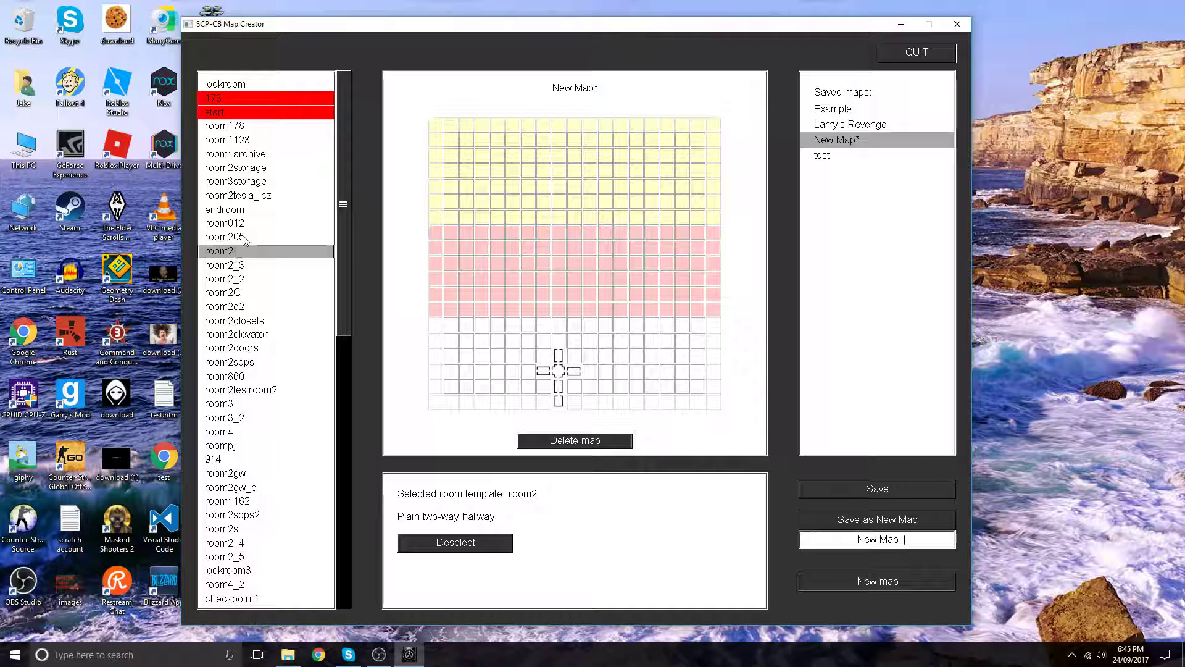
Step: Place an endroom in the cell left of the horizontal hallway and rotate it to 270°
click(287, 209)
click(535, 378)
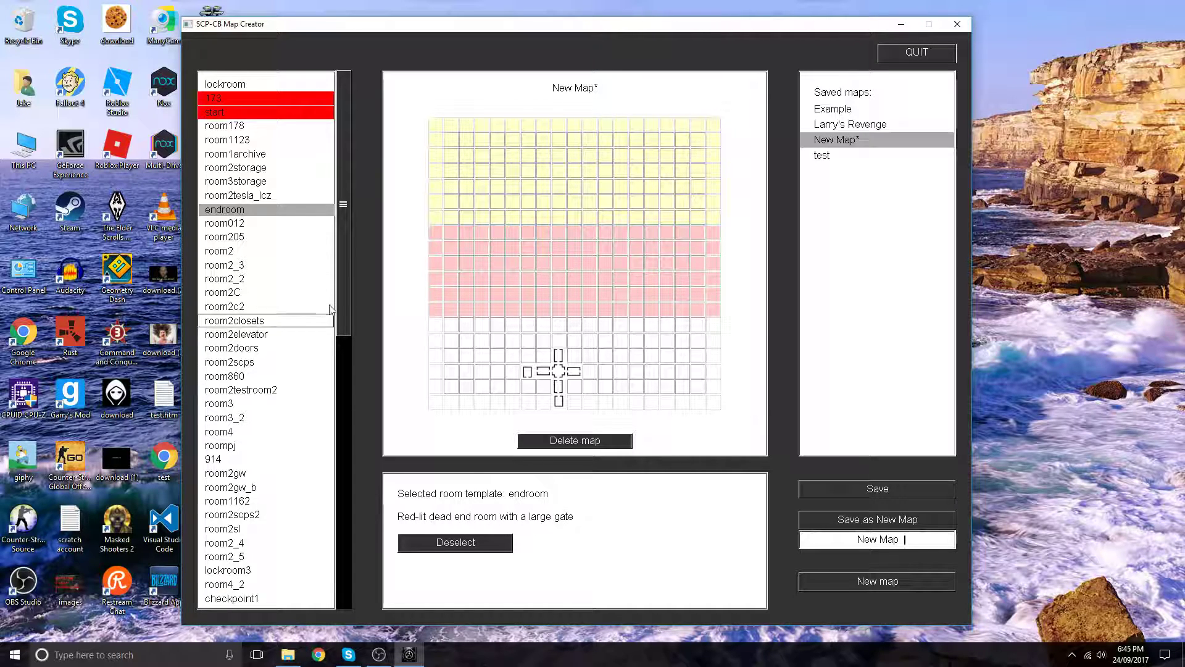
drag(347, 306, 343, 249)
click(491, 537)
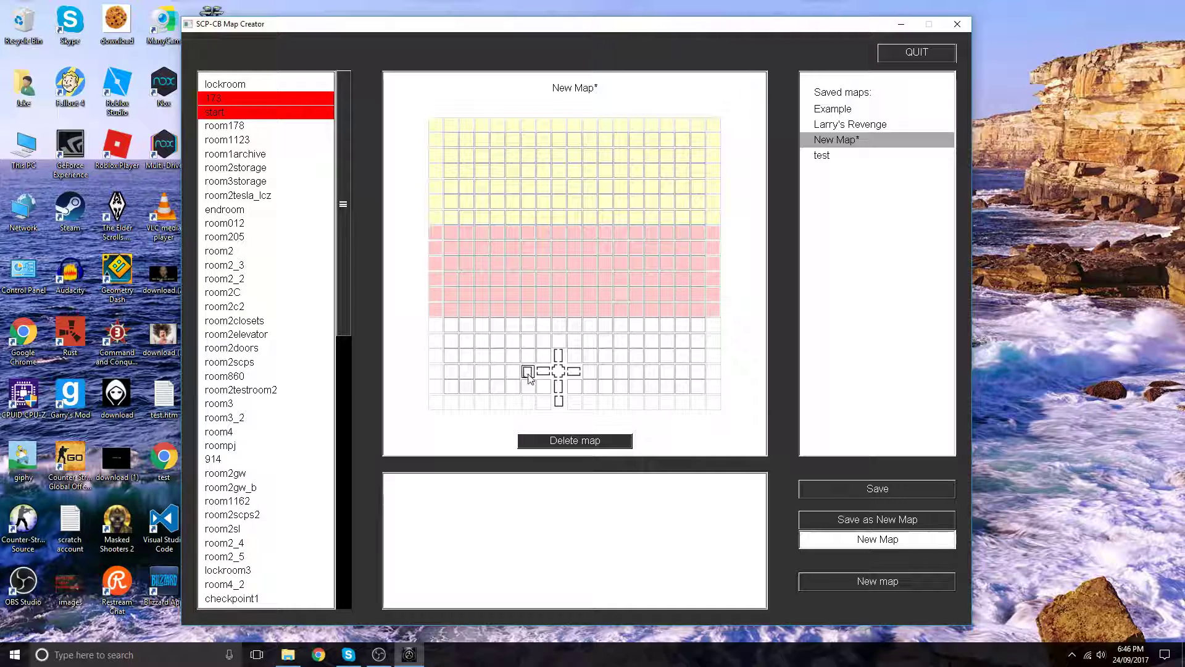
drag(528, 377, 555, 371)
click(638, 393)
scroll(258, 312, down, 1)
scroll(262, 333, down, 3)
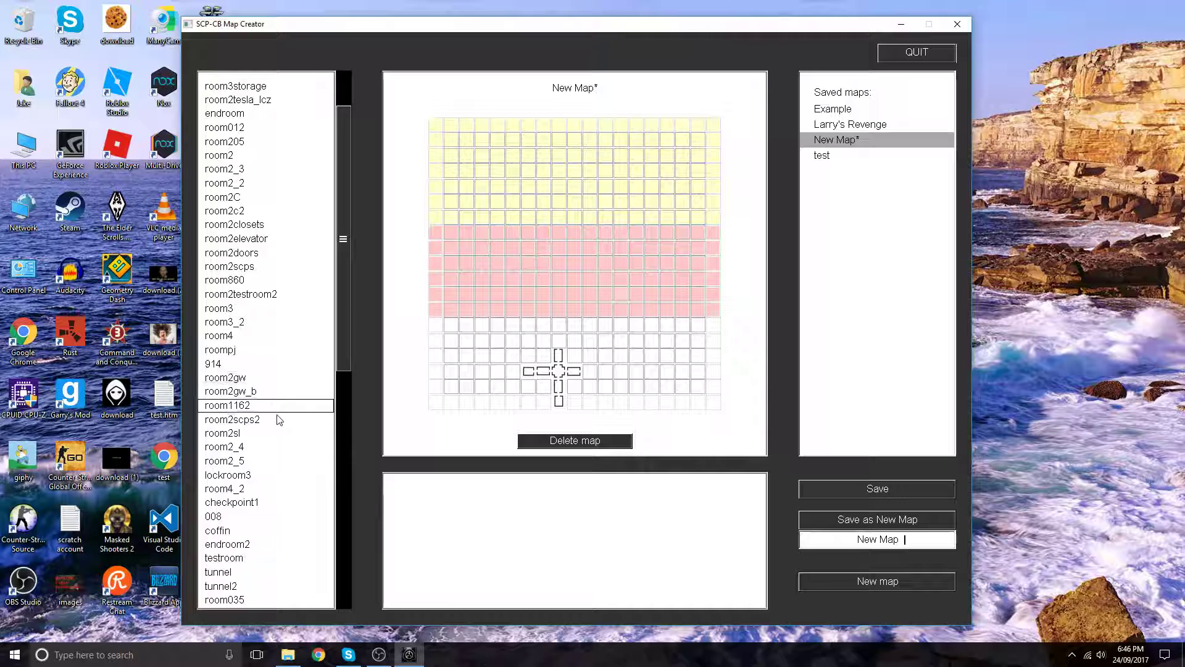
scroll(269, 519, down, 4)
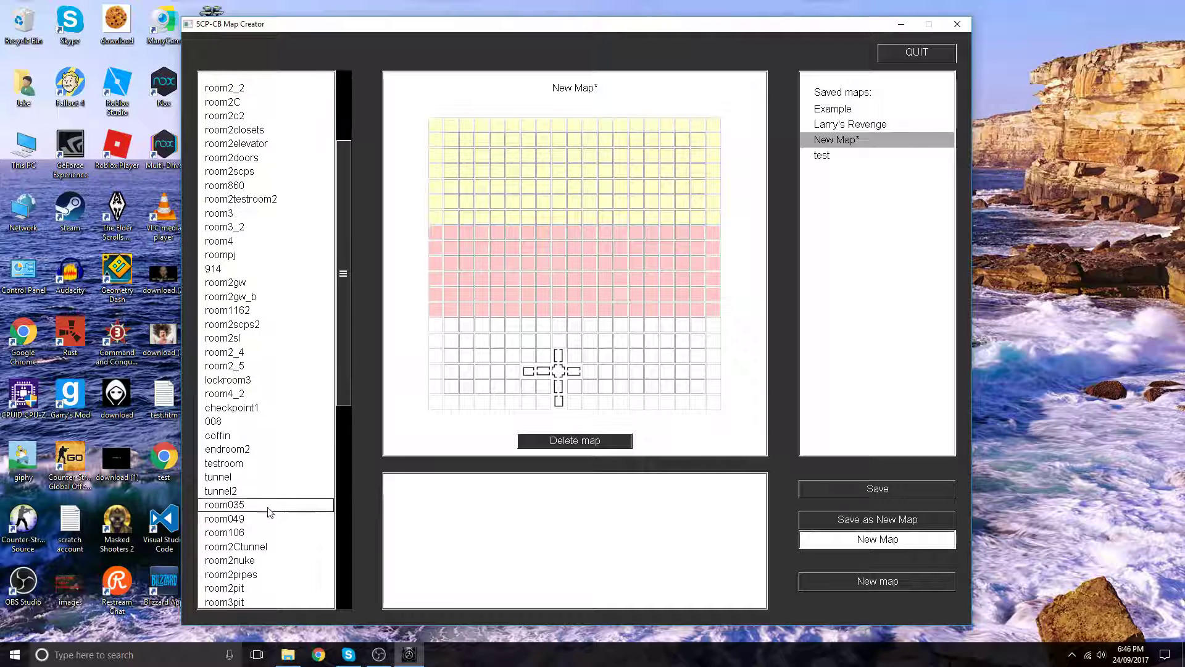
scroll(267, 444, up, 7)
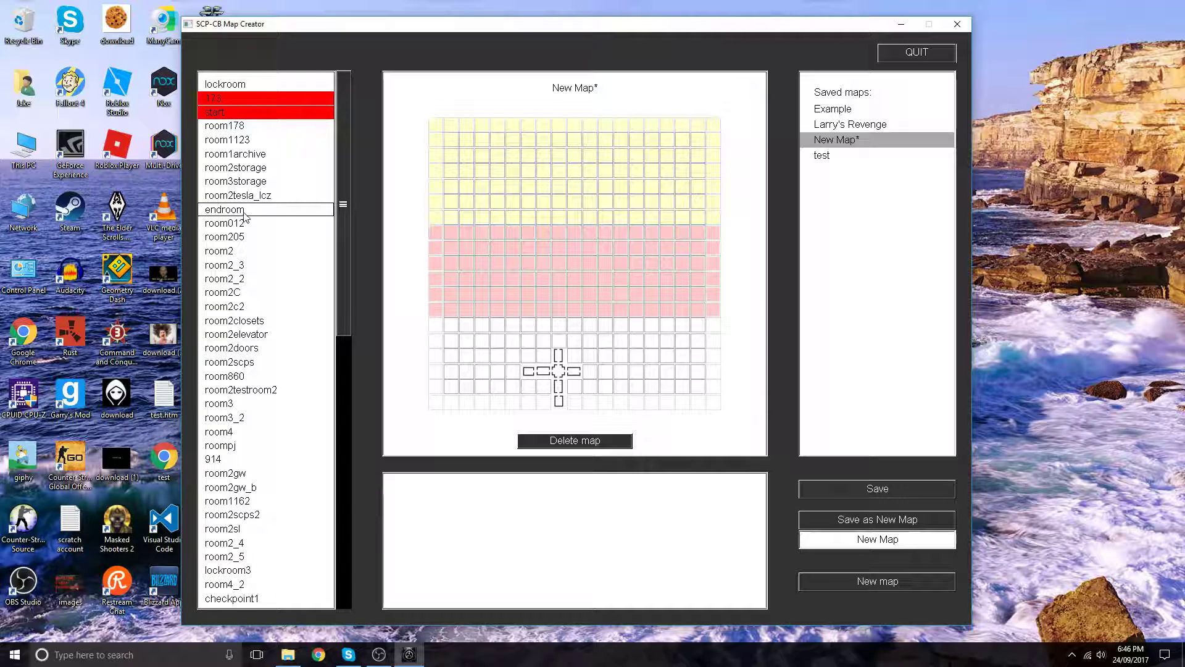
scroll(262, 466, down, 3)
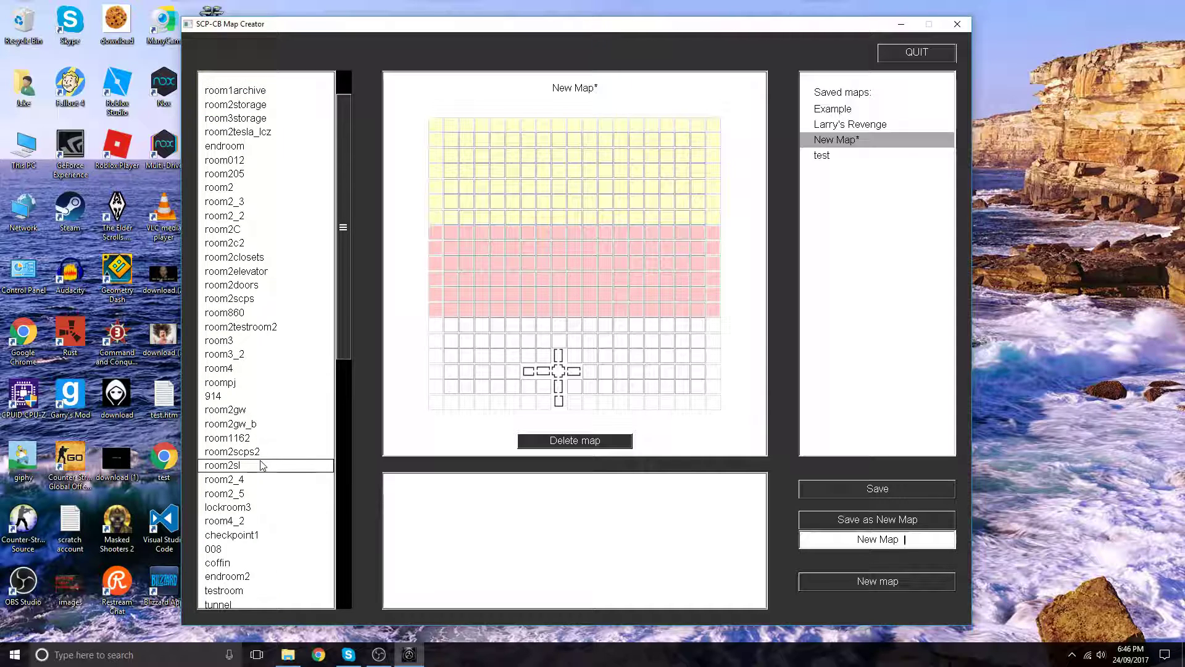
click(262, 466)
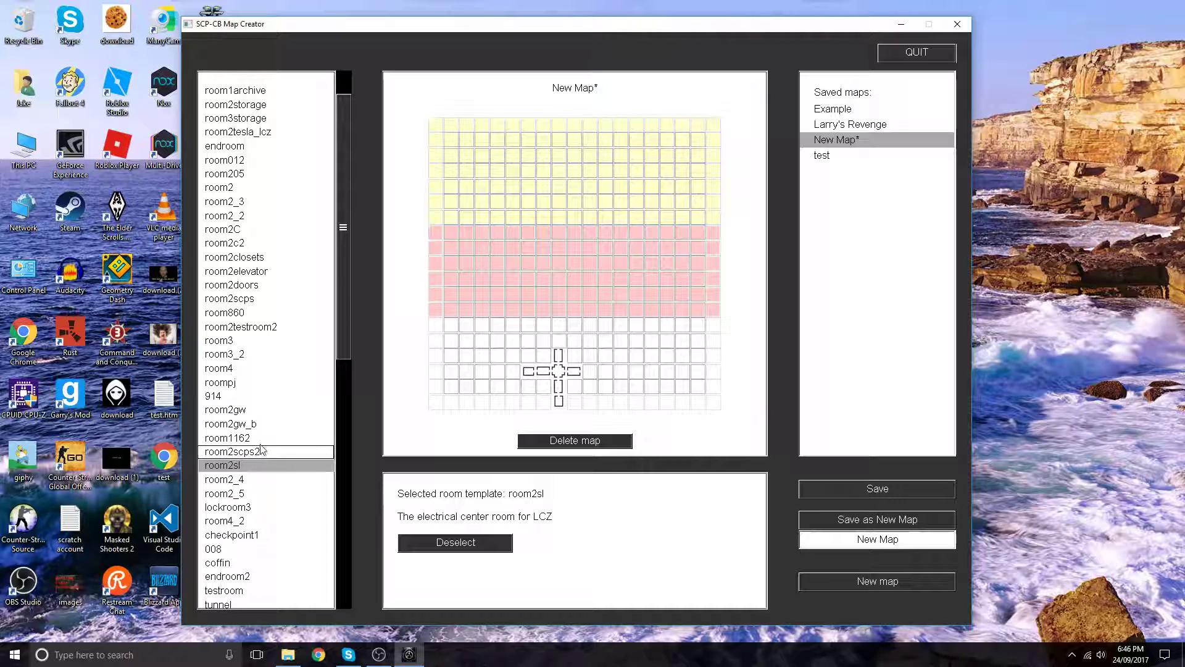
click(241, 284)
scroll(263, 351, down, 5)
scroll(263, 351, down, 5)
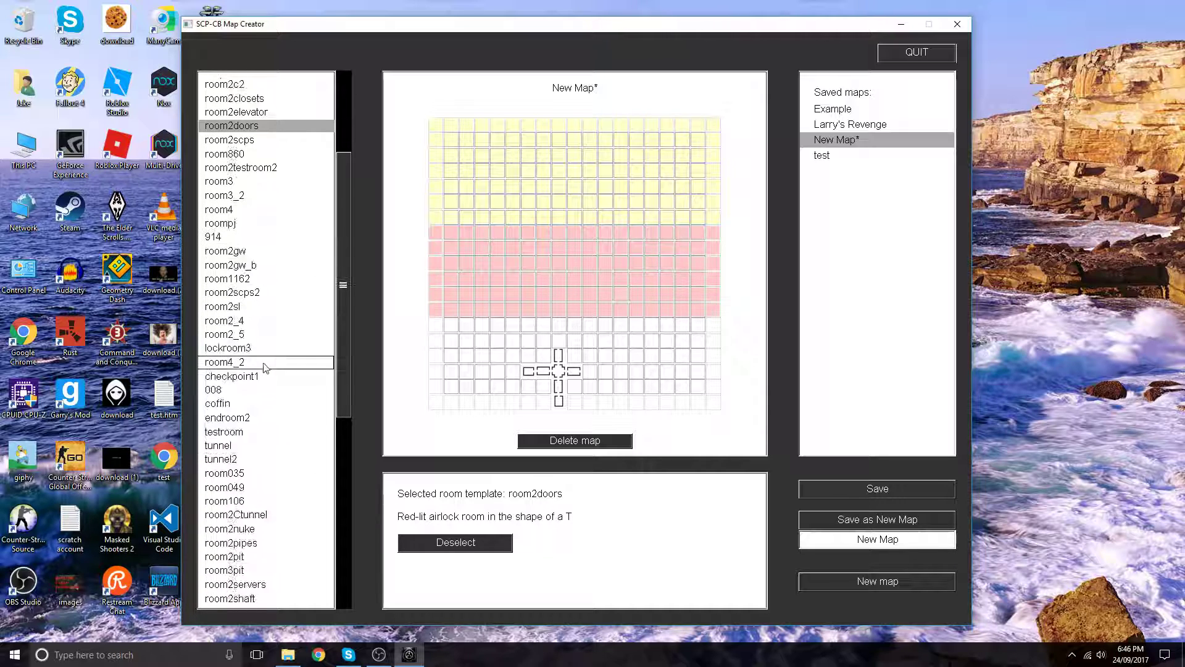
scroll(264, 457, down, 2)
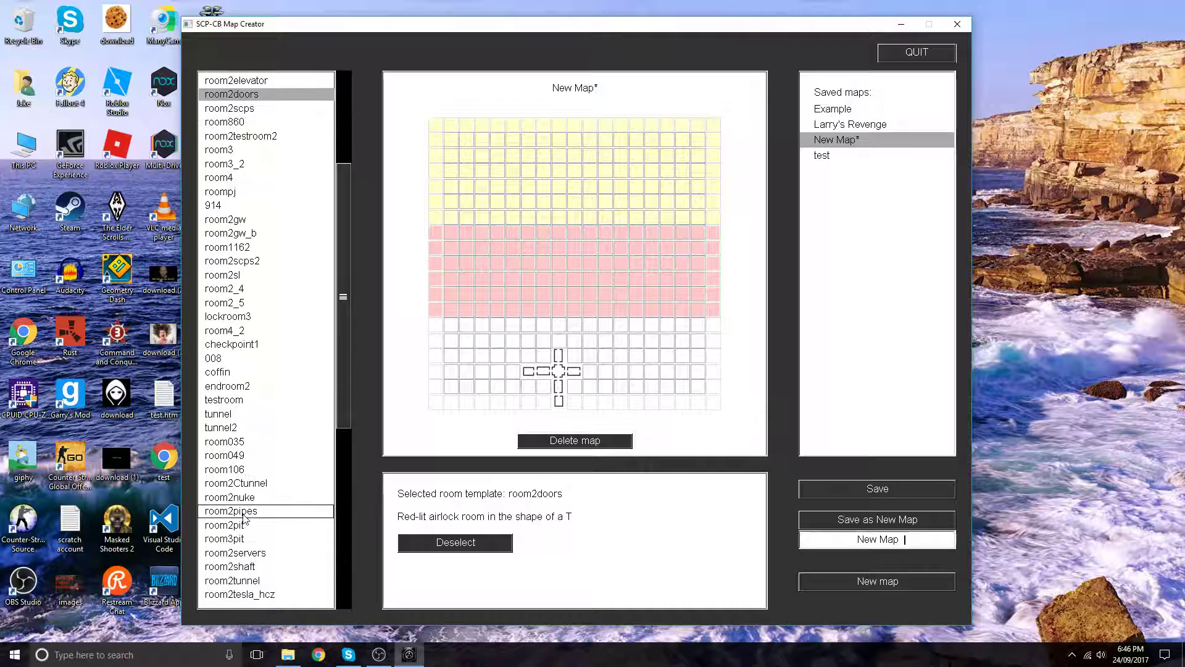
click(253, 556)
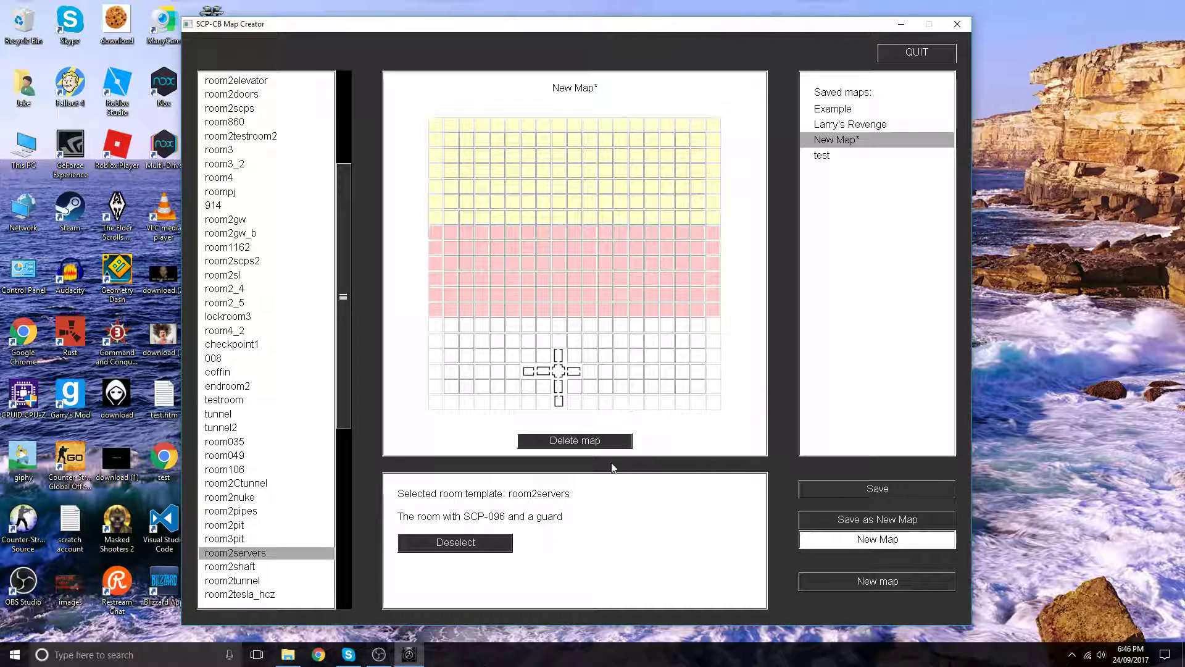
click(271, 566)
click(280, 581)
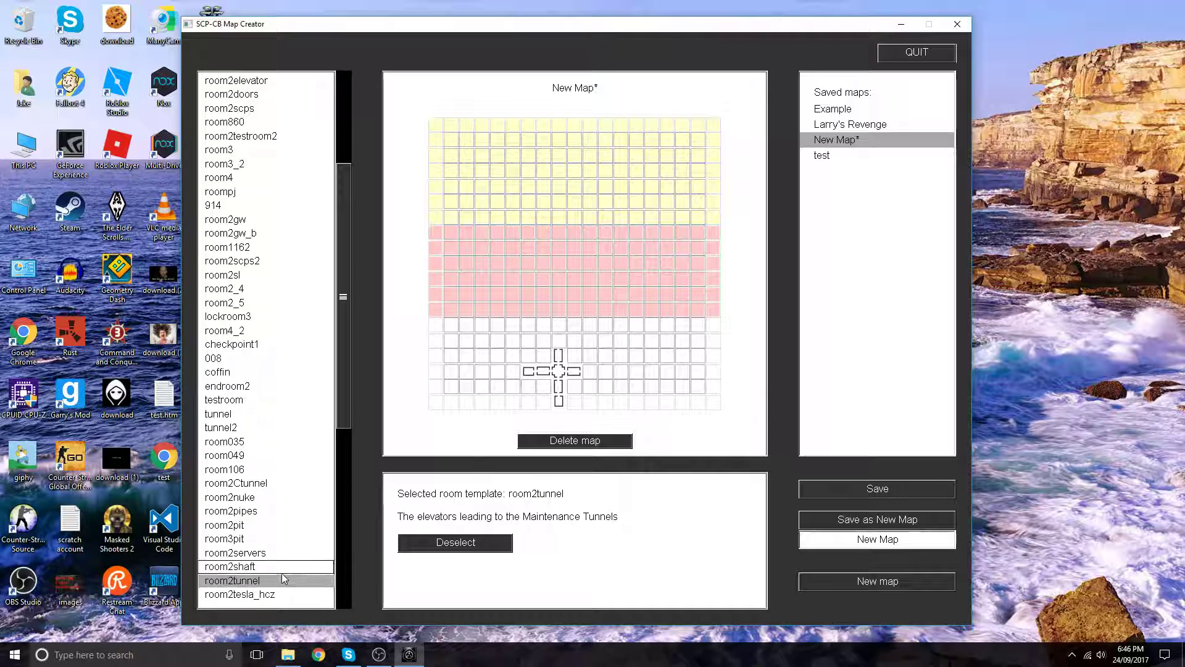
scroll(283, 574, down, 1)
click(279, 562)
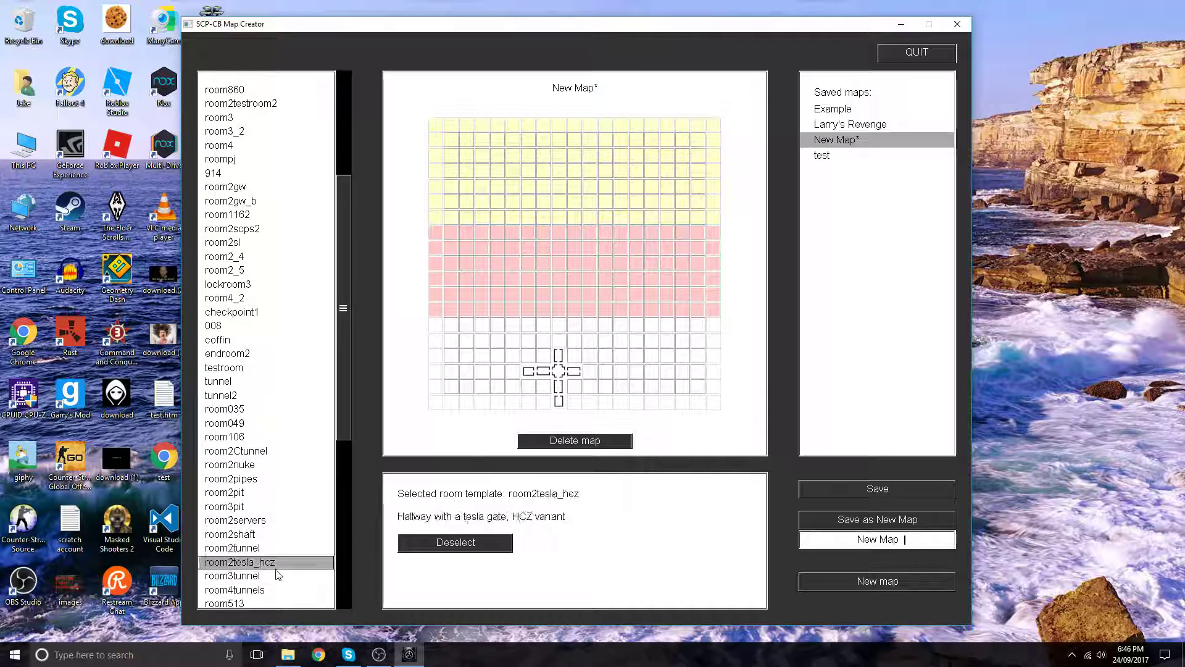
scroll(275, 568, down, 2)
scroll(278, 556, up, 6)
scroll(279, 550, down, 1)
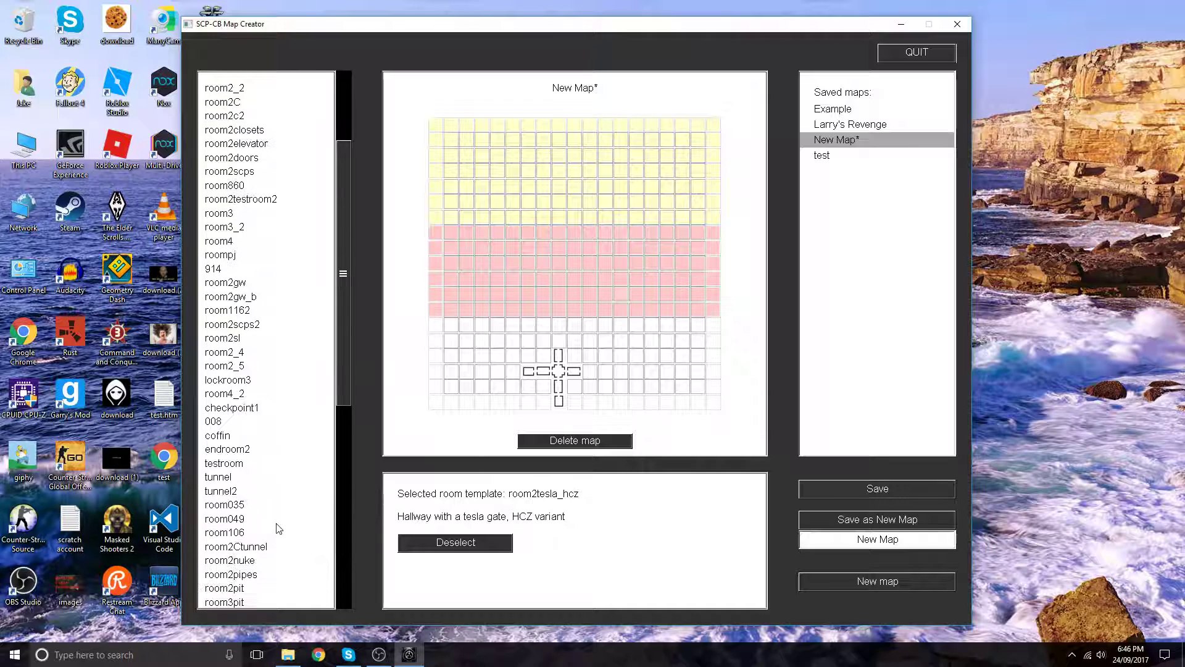
scroll(272, 487, up, 6)
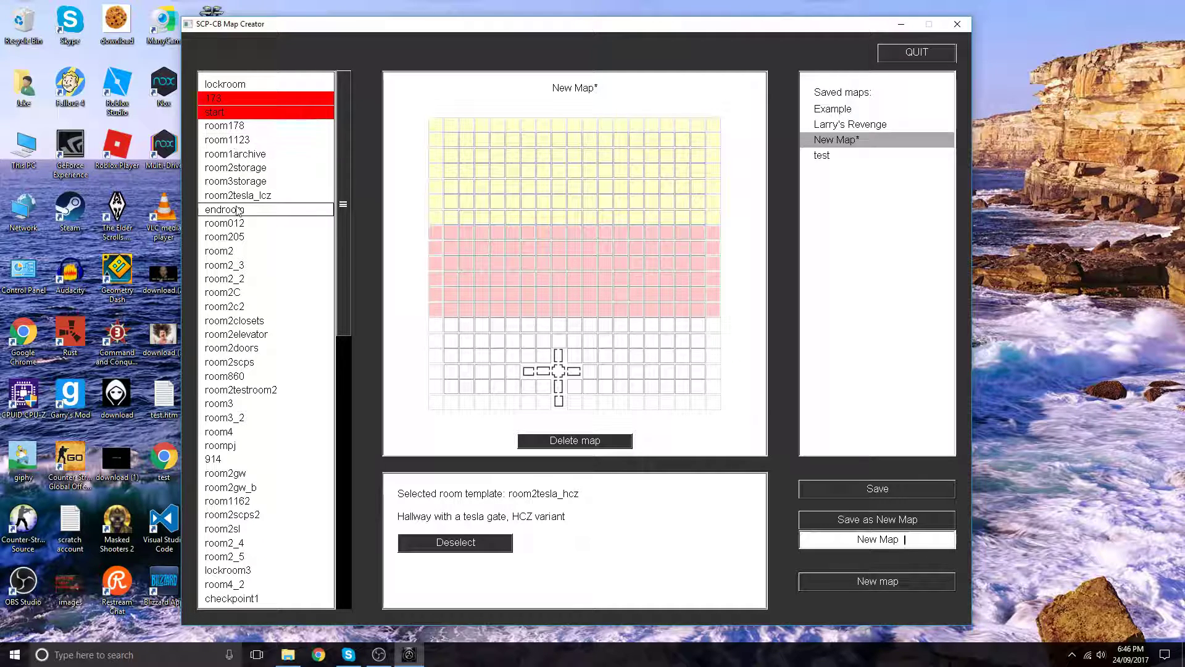
Step: Place a room2_2 metal fan hallway beside the junction and turn it horizontal at 270°
click(244, 251)
click(259, 265)
click(259, 252)
click(260, 264)
click(258, 279)
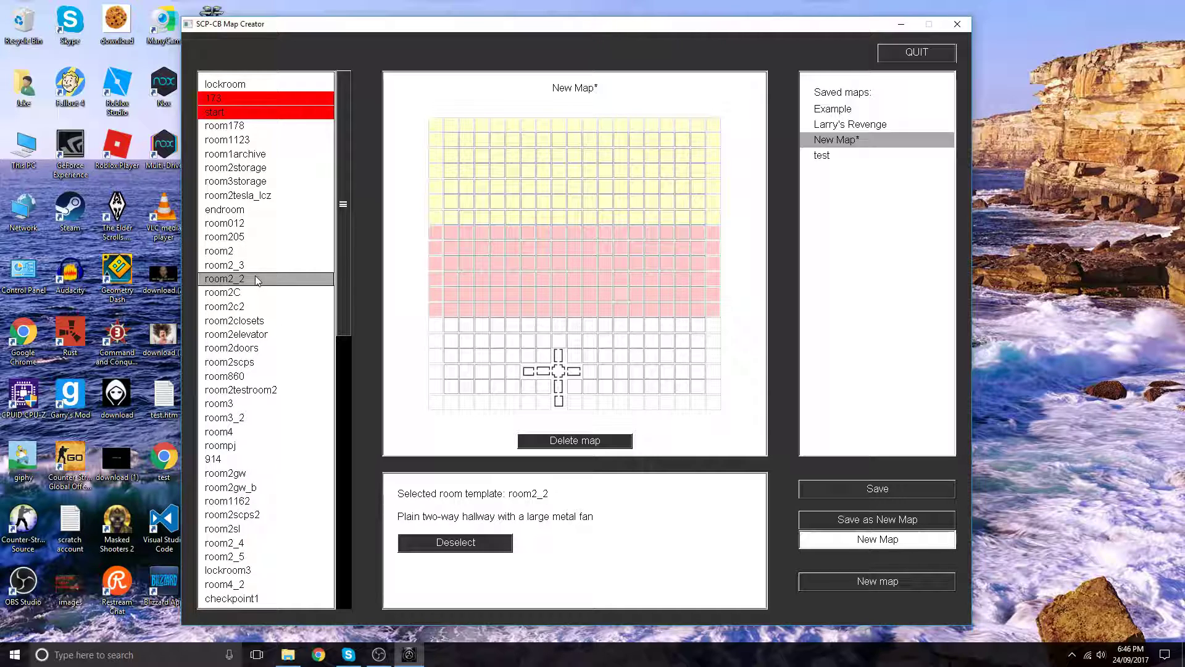
click(590, 370)
click(494, 549)
drag(591, 371, 631, 397)
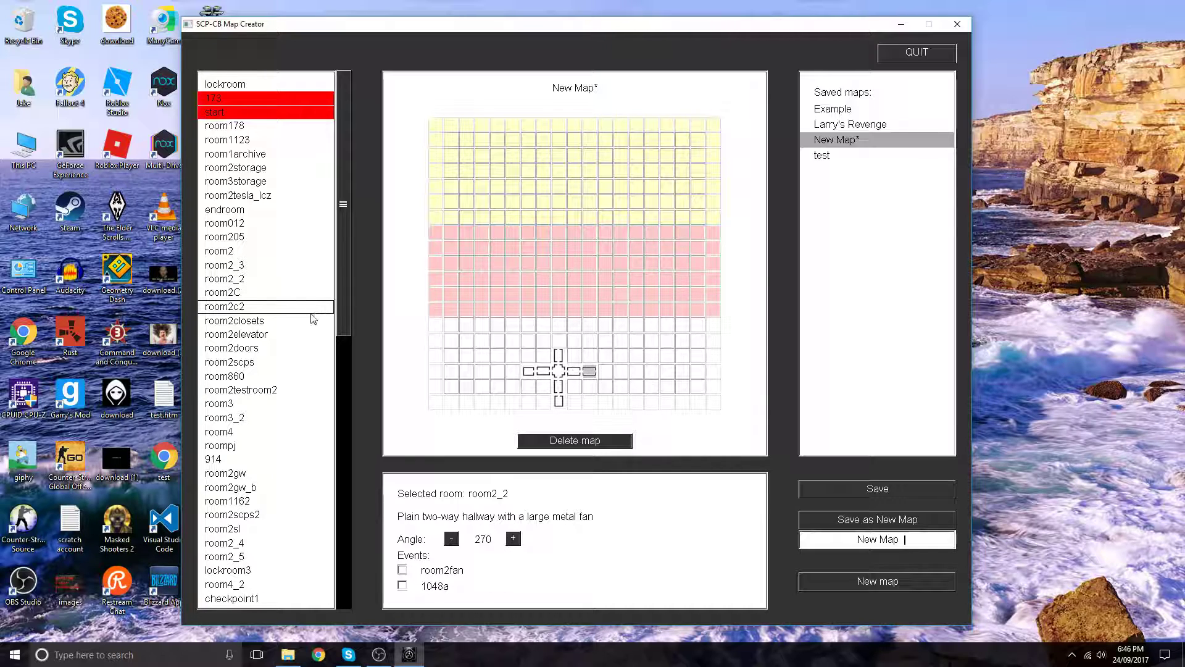
Step: Place a room2C corner room east of the cross and rotate it to 180°
click(264, 408)
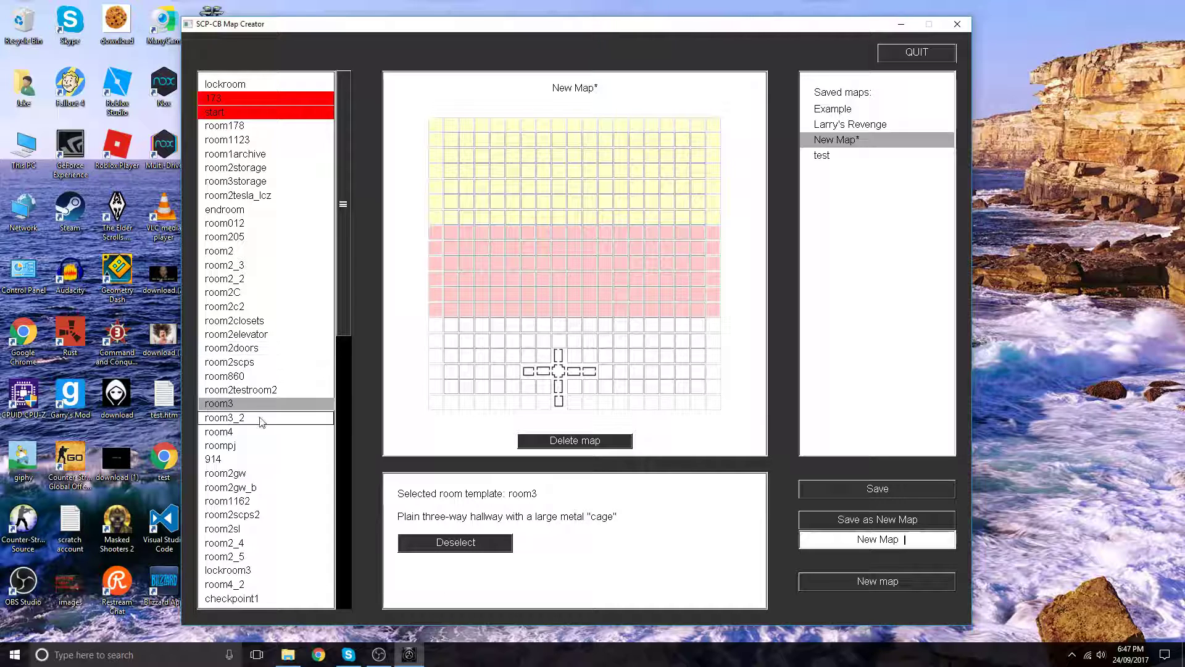
click(264, 294)
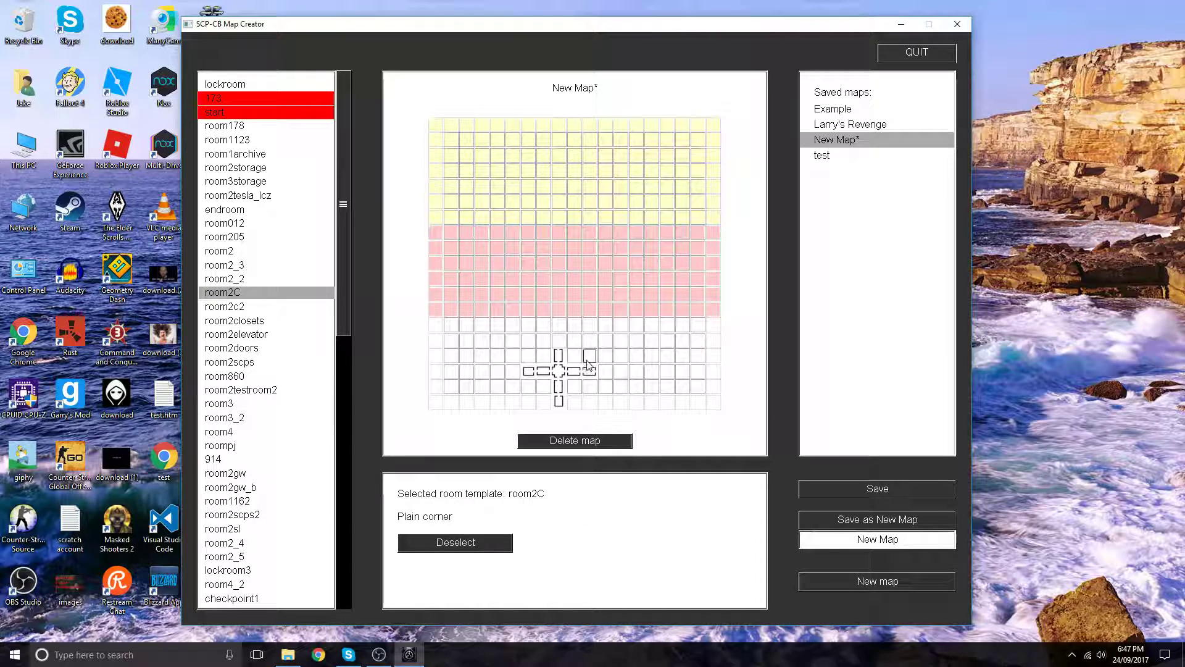
click(605, 371)
click(485, 542)
click(599, 377)
click(597, 382)
click(586, 392)
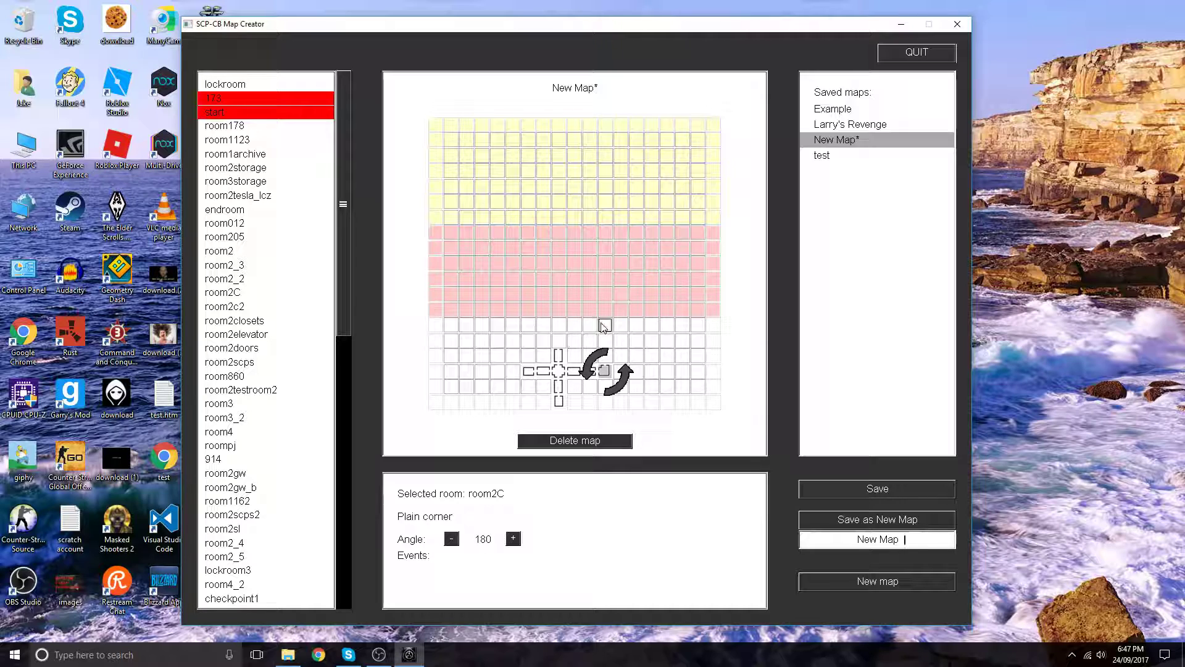
Step: Place a room2_3 floor-lights hallway in the cell north of the new corner
click(265, 252)
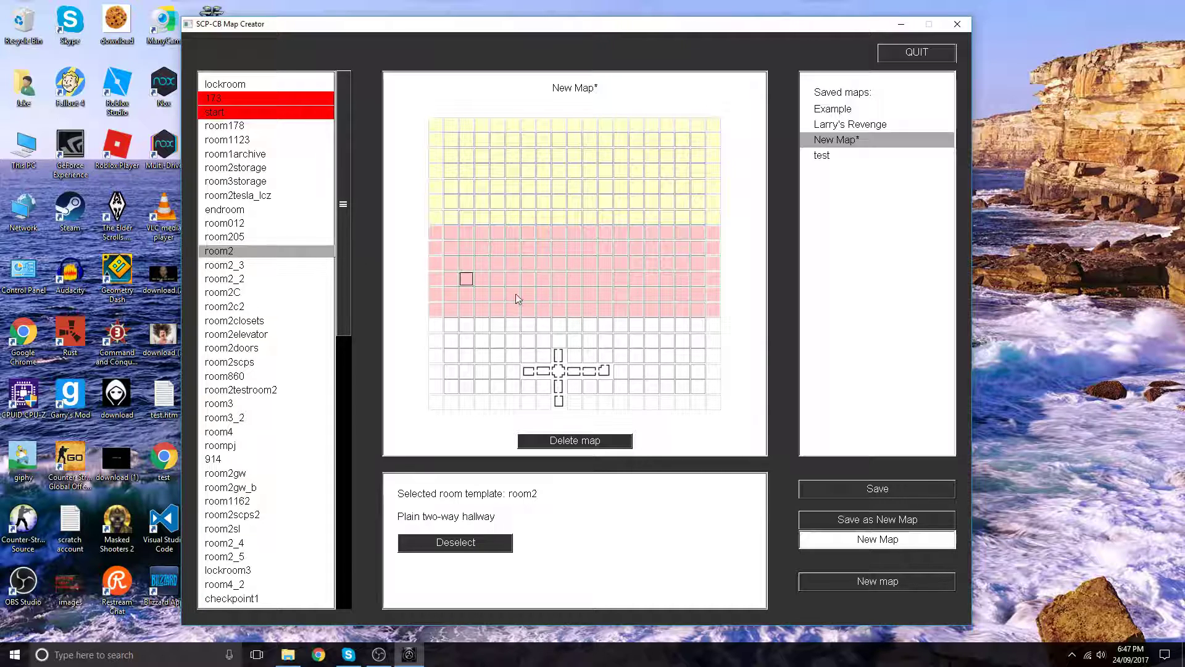
click(605, 358)
click(228, 266)
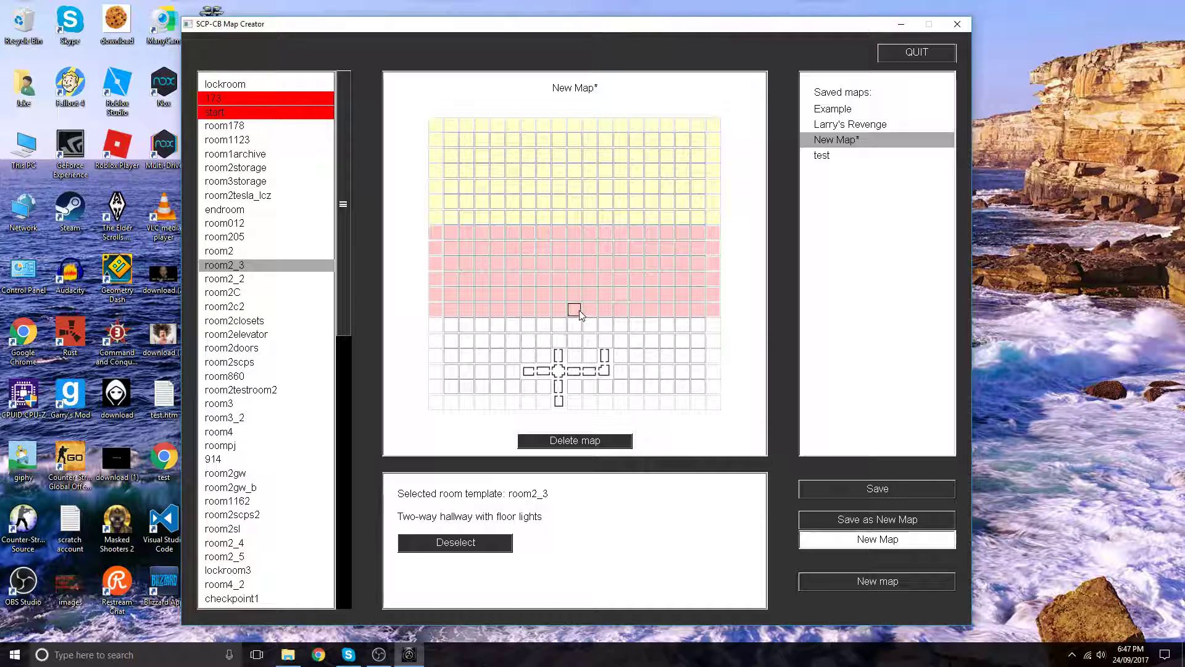
Step: Place a medibay medical bay room above the new hallway
scroll(296, 395, down, 5)
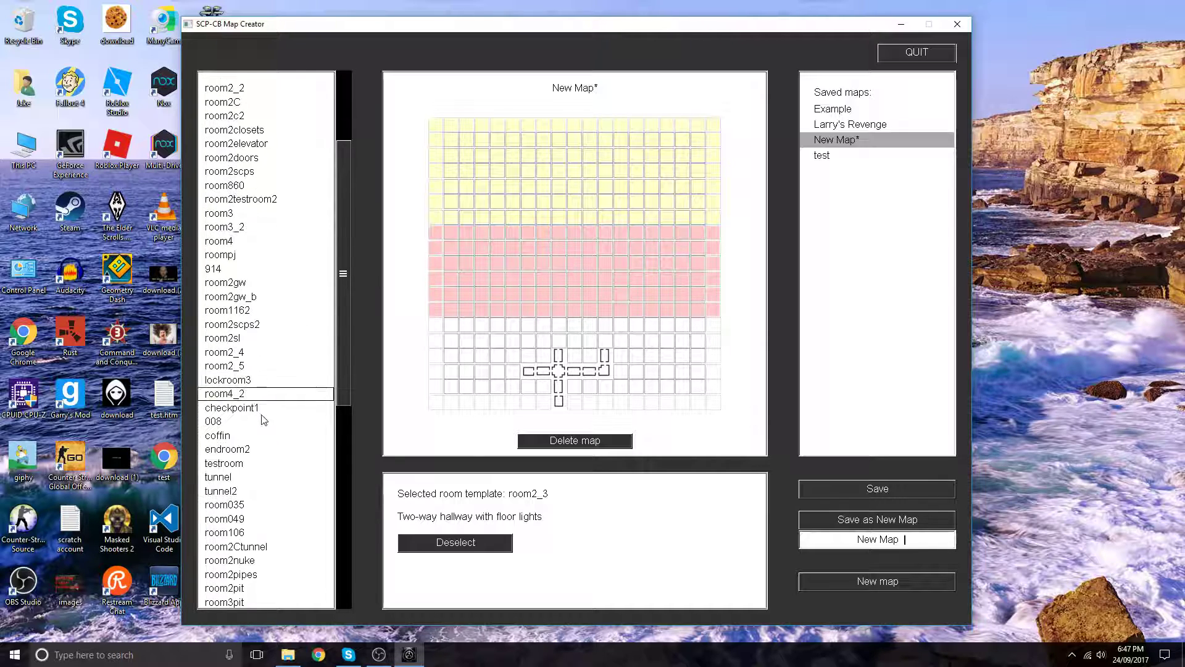
scroll(271, 432, down, 11)
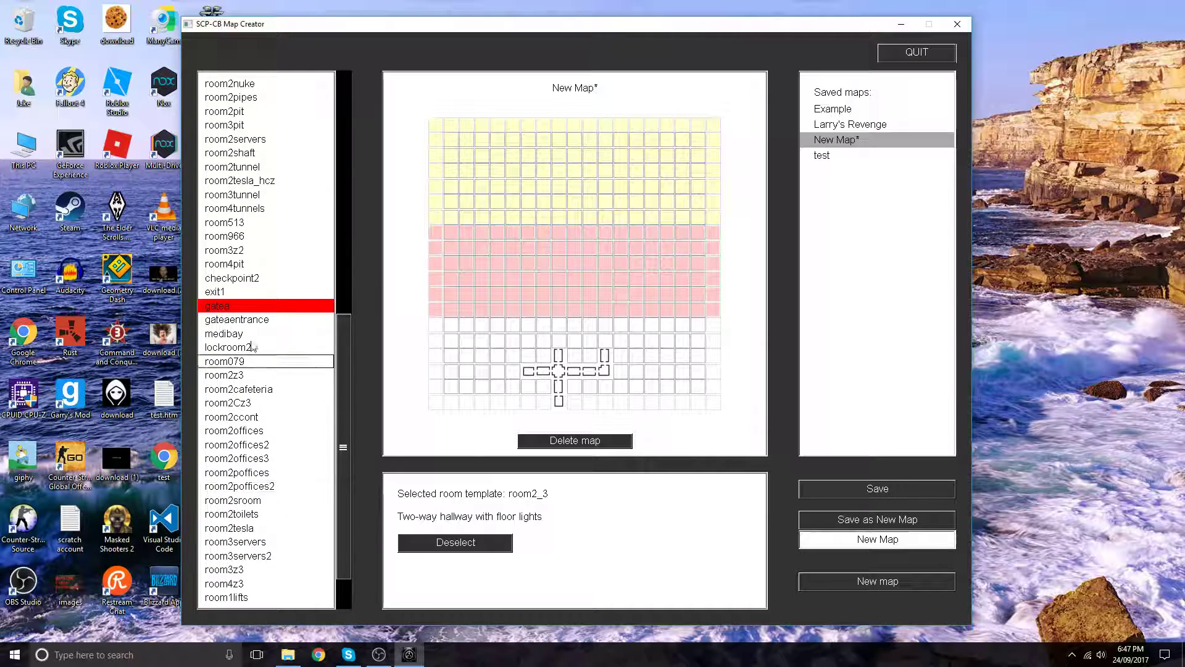
scroll(247, 337, up, 1)
click(238, 365)
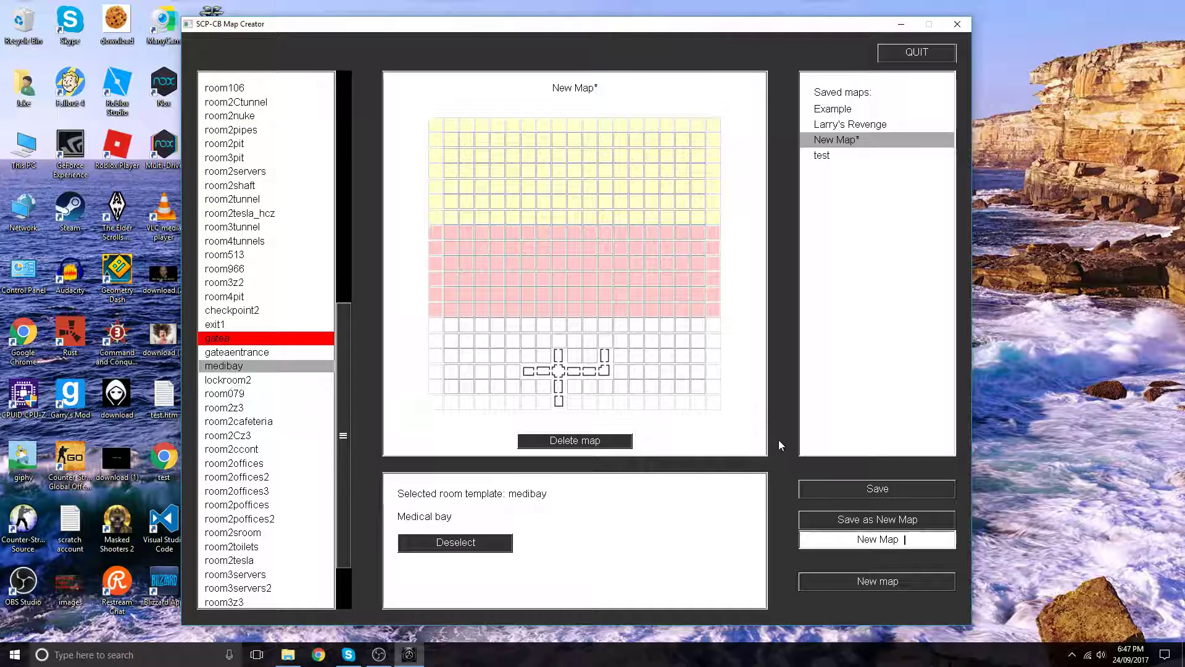
click(605, 341)
scroll(226, 254, up, 6)
scroll(226, 253, up, 6)
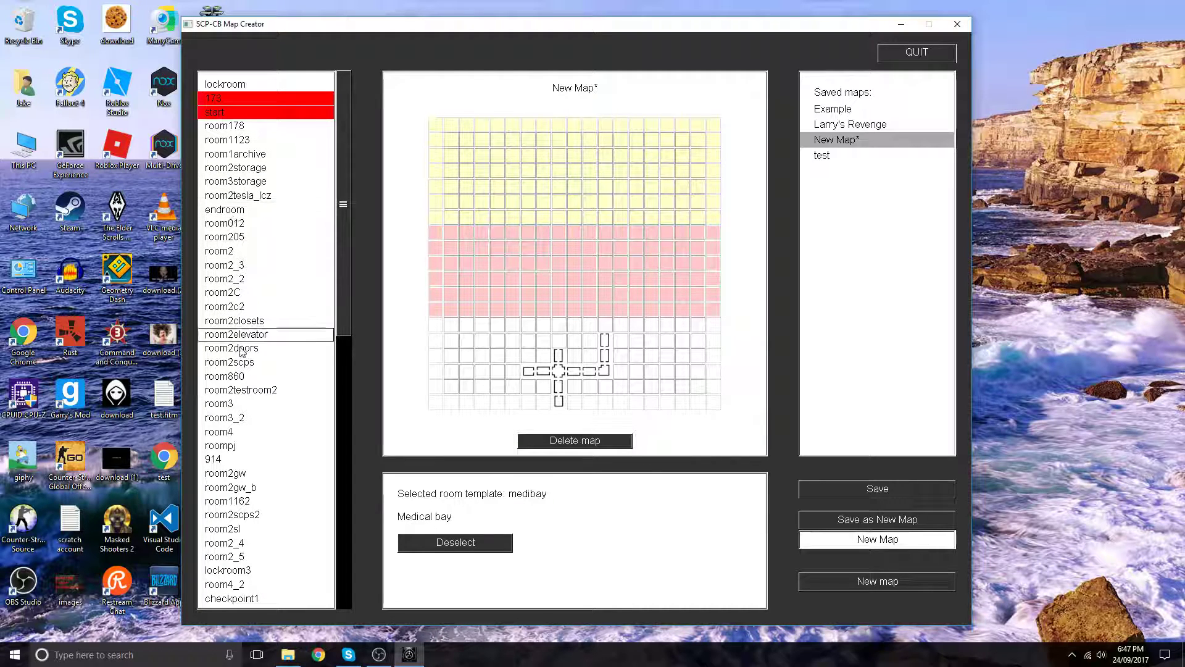
Step: Place red-lit endroom dead ends at the top of the northward corridor
click(225, 209)
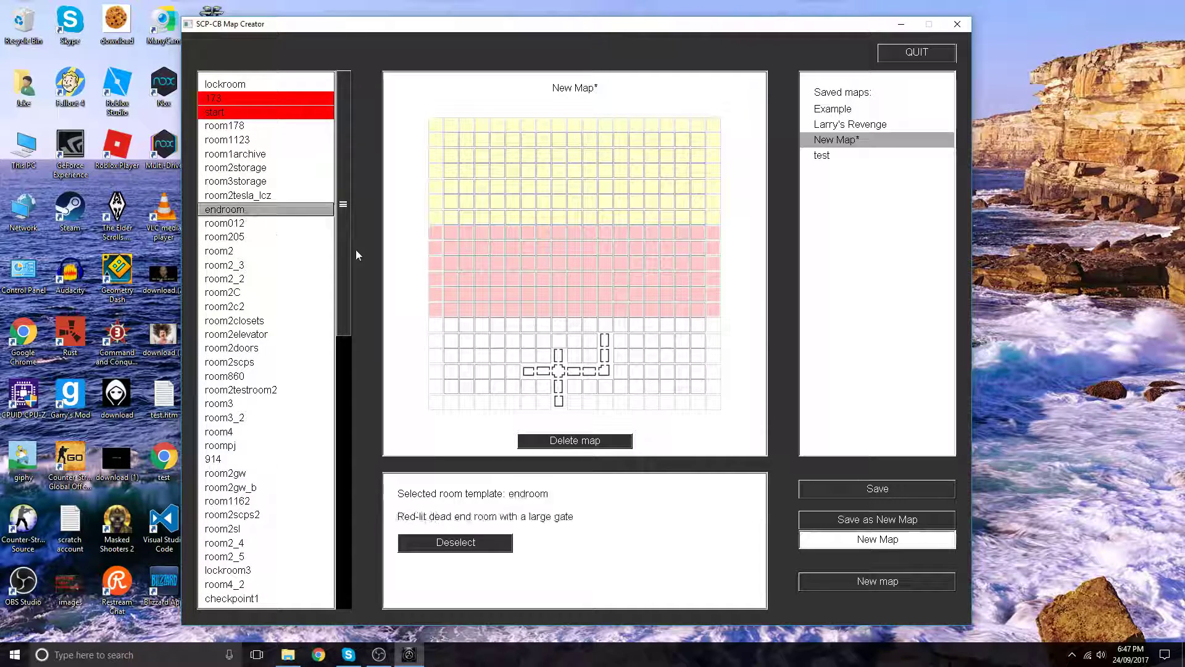
click(605, 325)
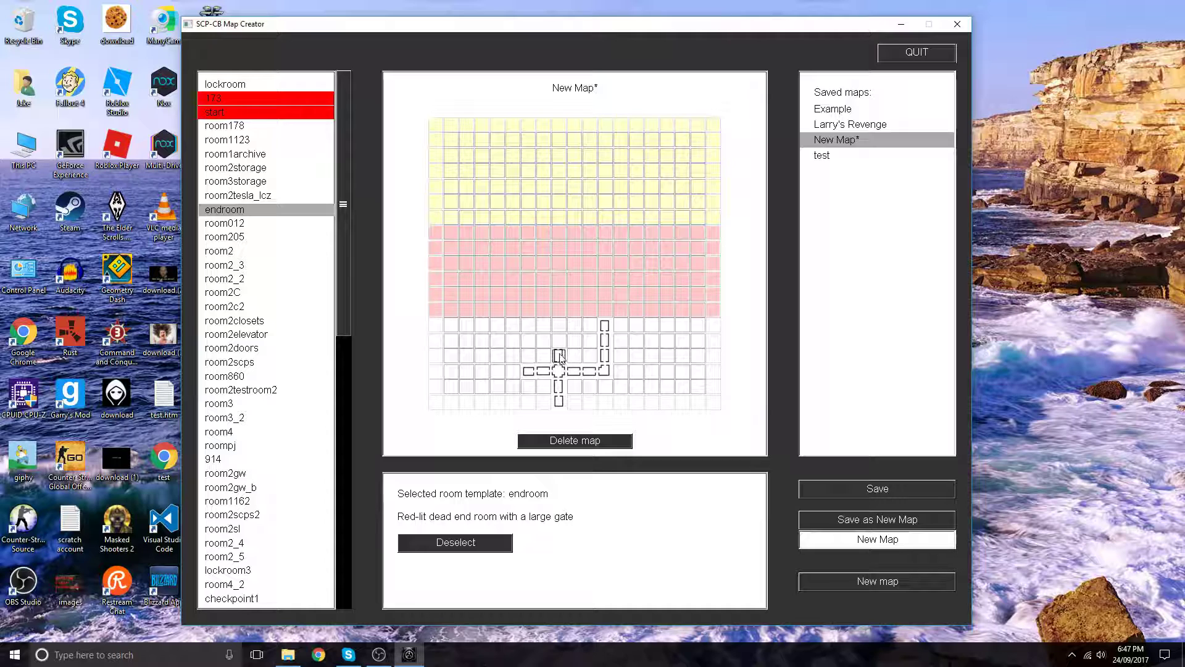
scroll(262, 344, down, 2)
scroll(262, 344, up, 2)
click(559, 340)
Step: Browse the room3, room3_2 and SCP-682 room templates, then choose the tunnel hallway
scroll(228, 258, down, 3)
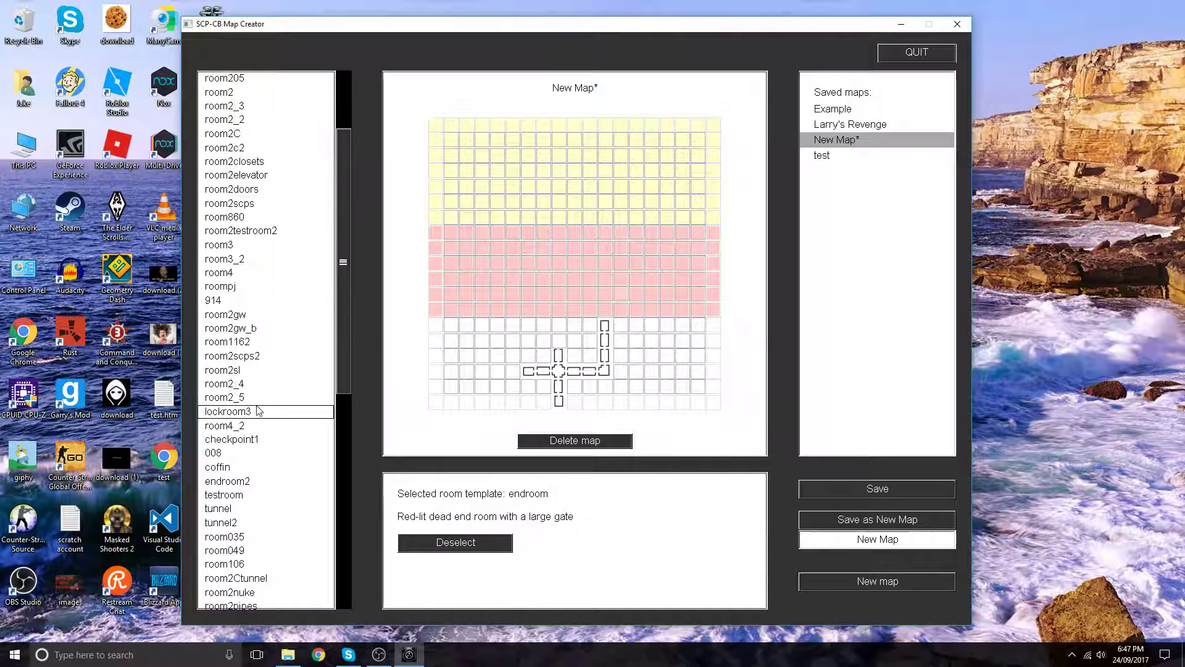
click(227, 245)
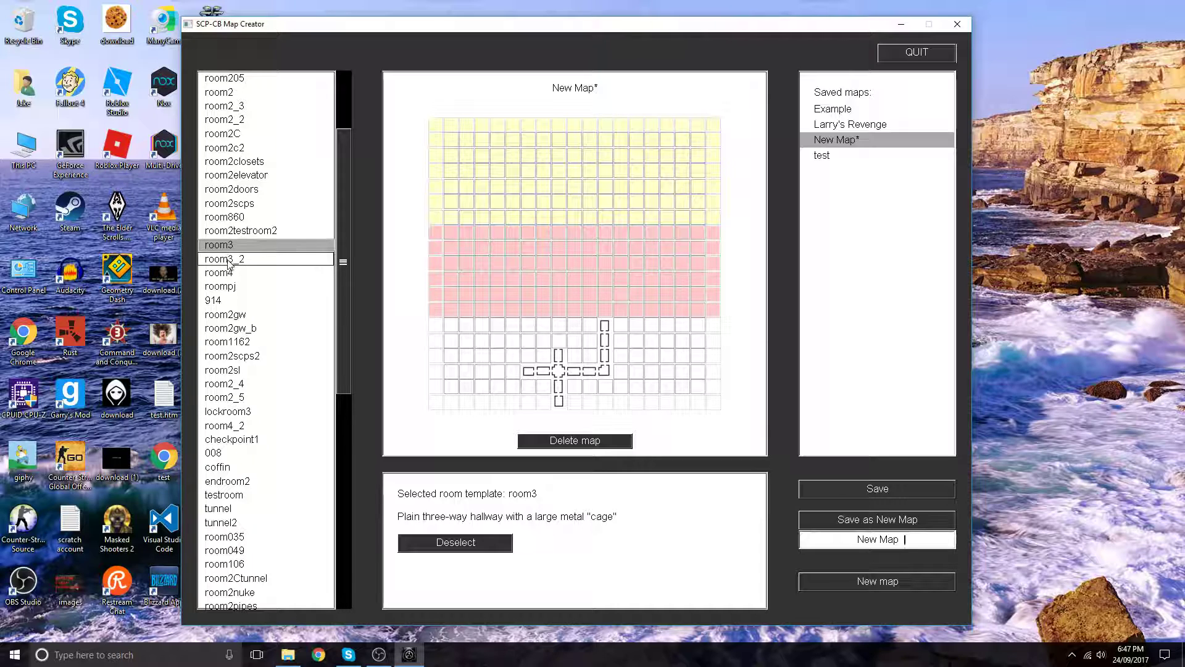
click(227, 258)
scroll(238, 464, down, 1)
click(239, 464)
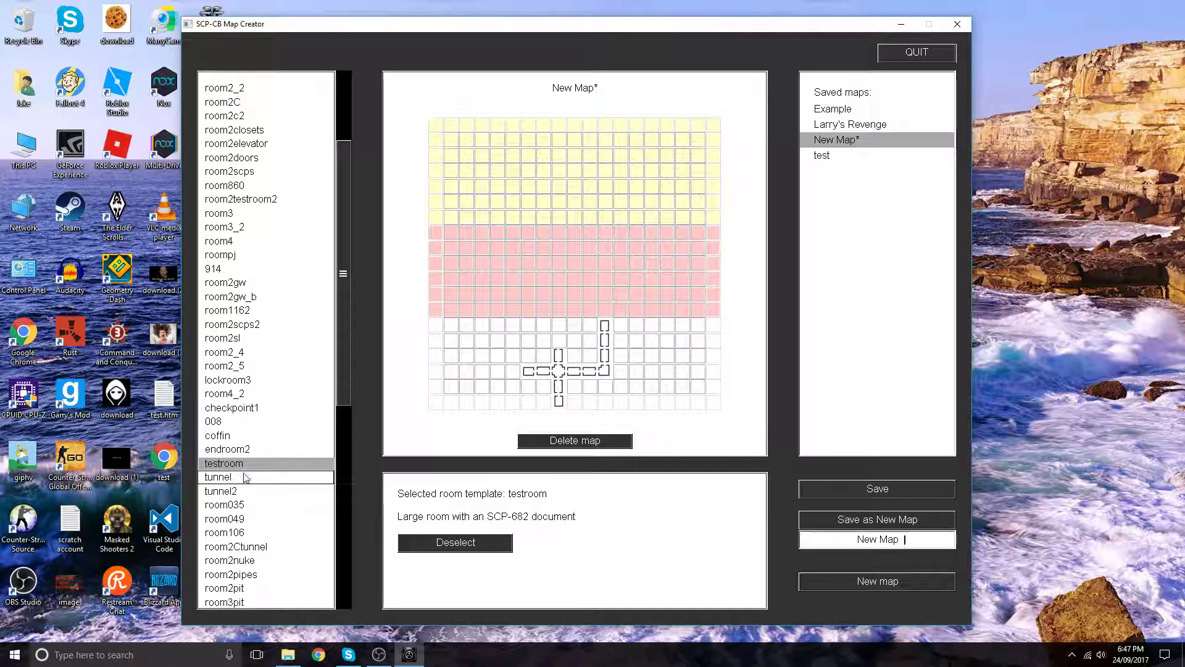
click(246, 477)
scroll(245, 469, down, 4)
scroll(246, 463, down, 8)
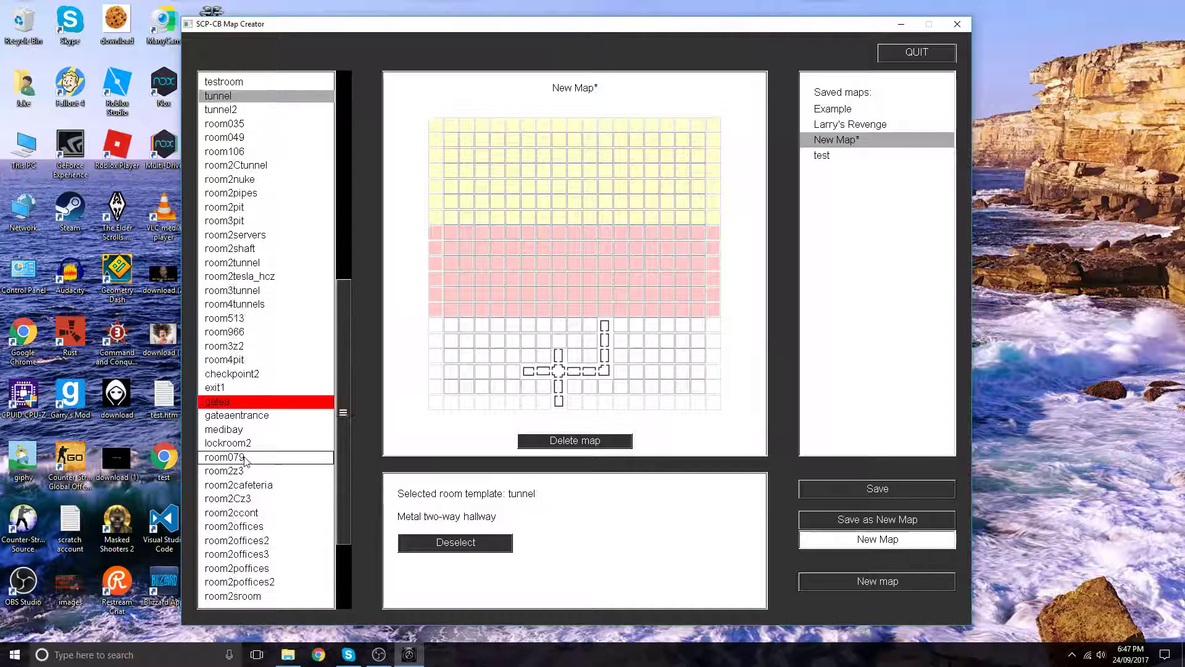
scroll(250, 456, up, 15)
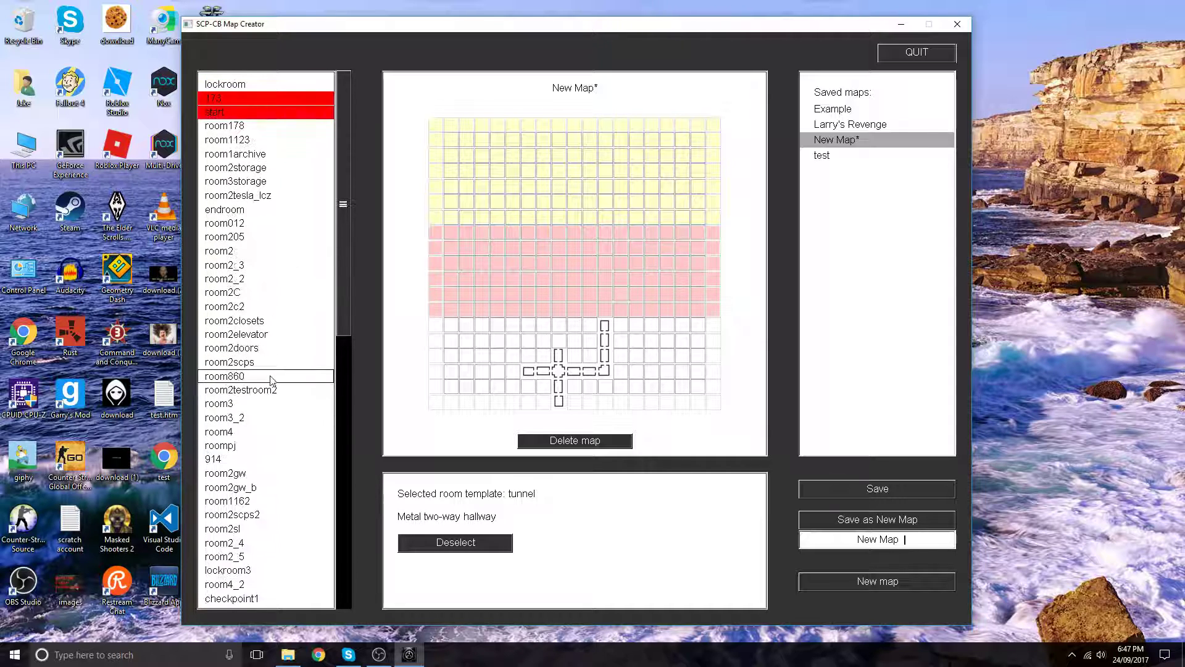
Step: Add a plain room2 hallway above the cross's north arm
click(299, 253)
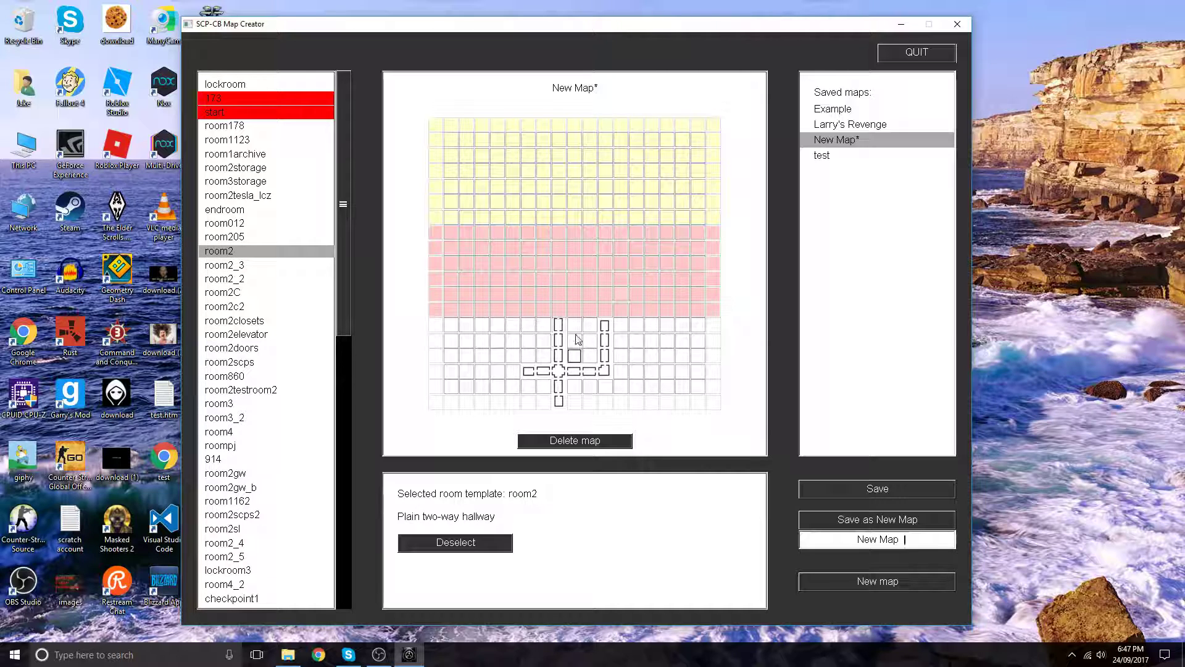
click(558, 326)
scroll(236, 332, down, 15)
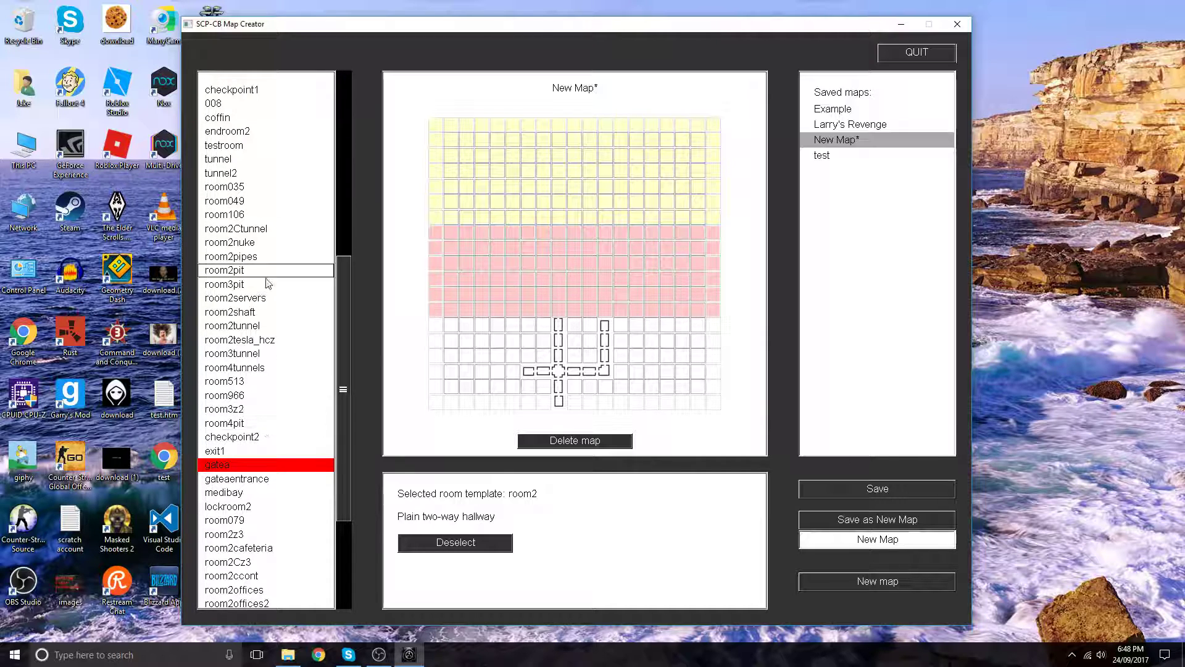
scroll(264, 309, up, 5)
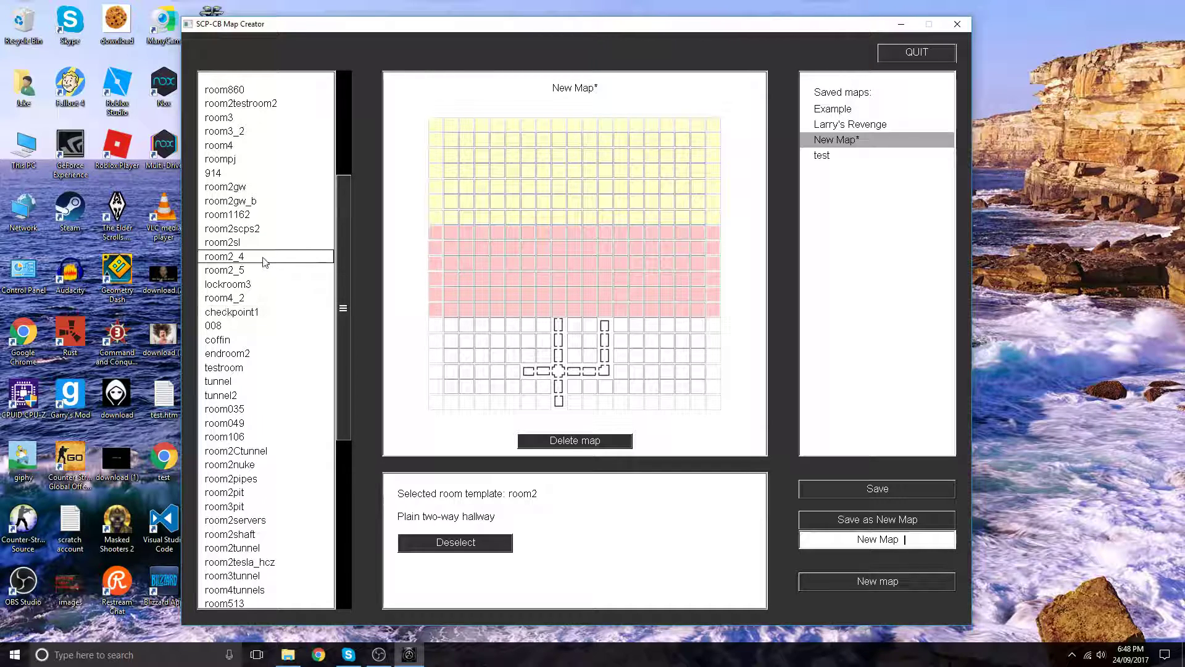
Step: Select the room3 three-way cage hallway template from the room list
scroll(257, 386, down, 6)
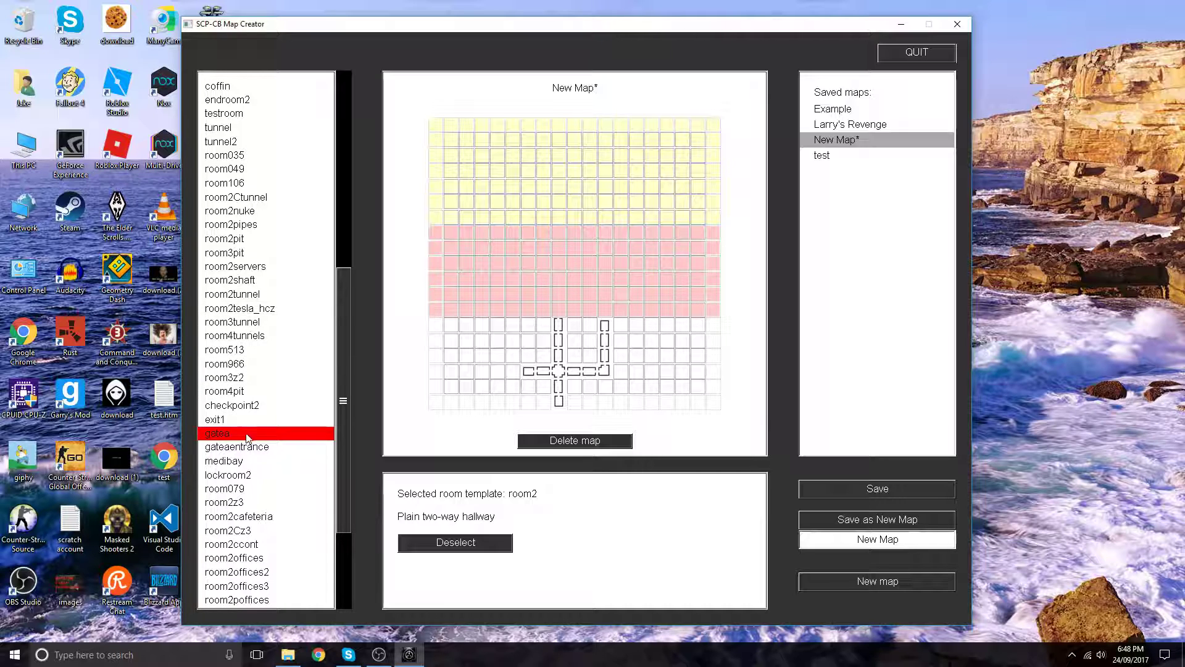
scroll(255, 410, up, 2)
scroll(263, 192, up, 2)
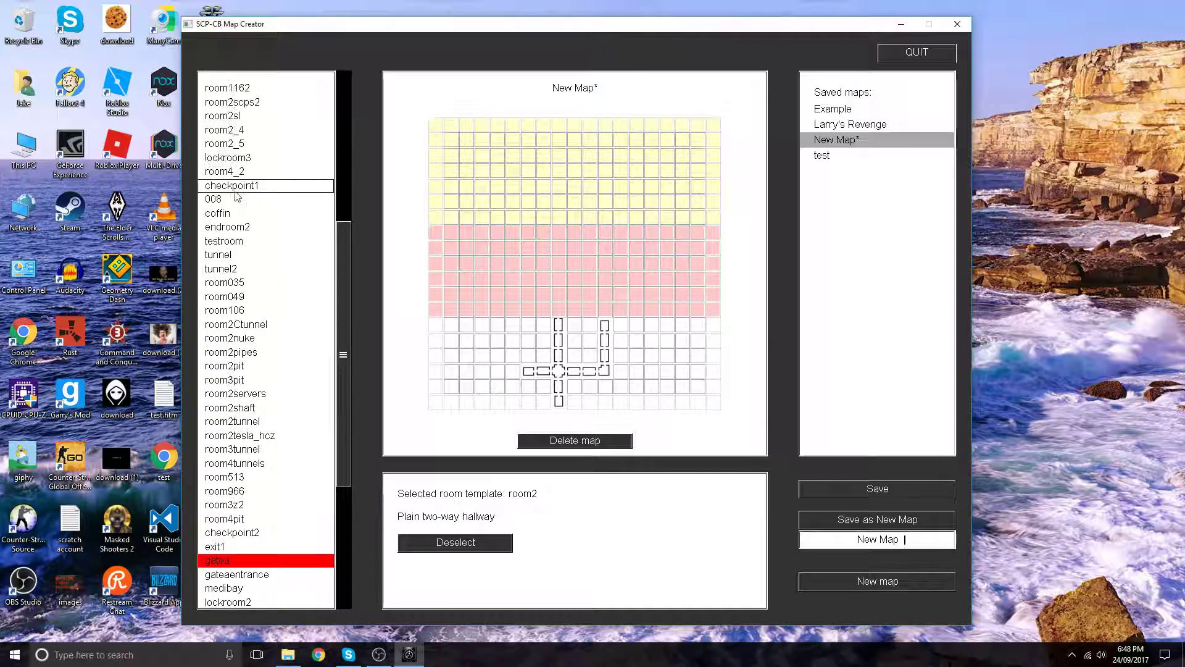
scroll(263, 204, up, 3)
scroll(263, 204, up, 3)
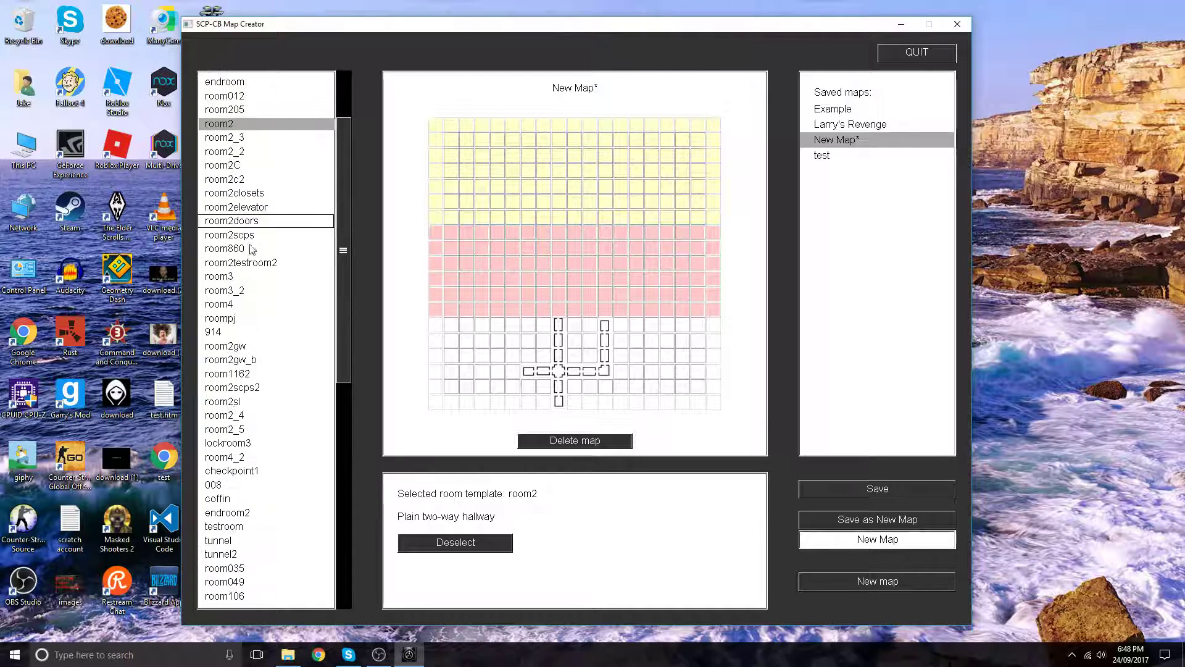
click(247, 276)
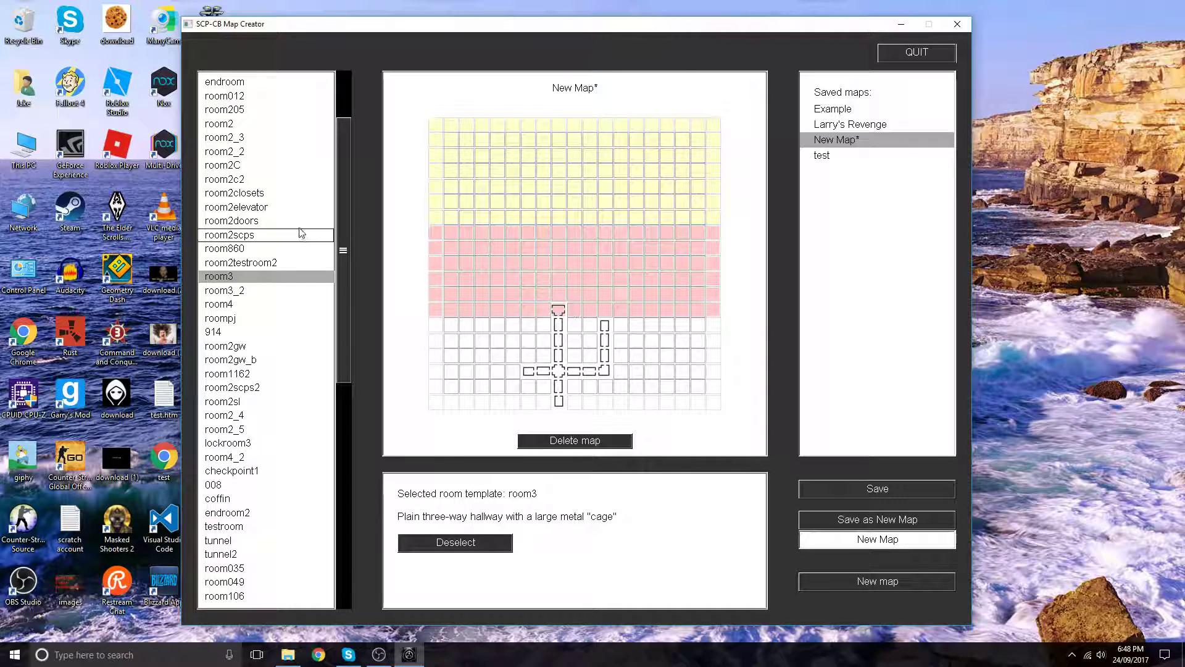
scroll(249, 471, up, 3)
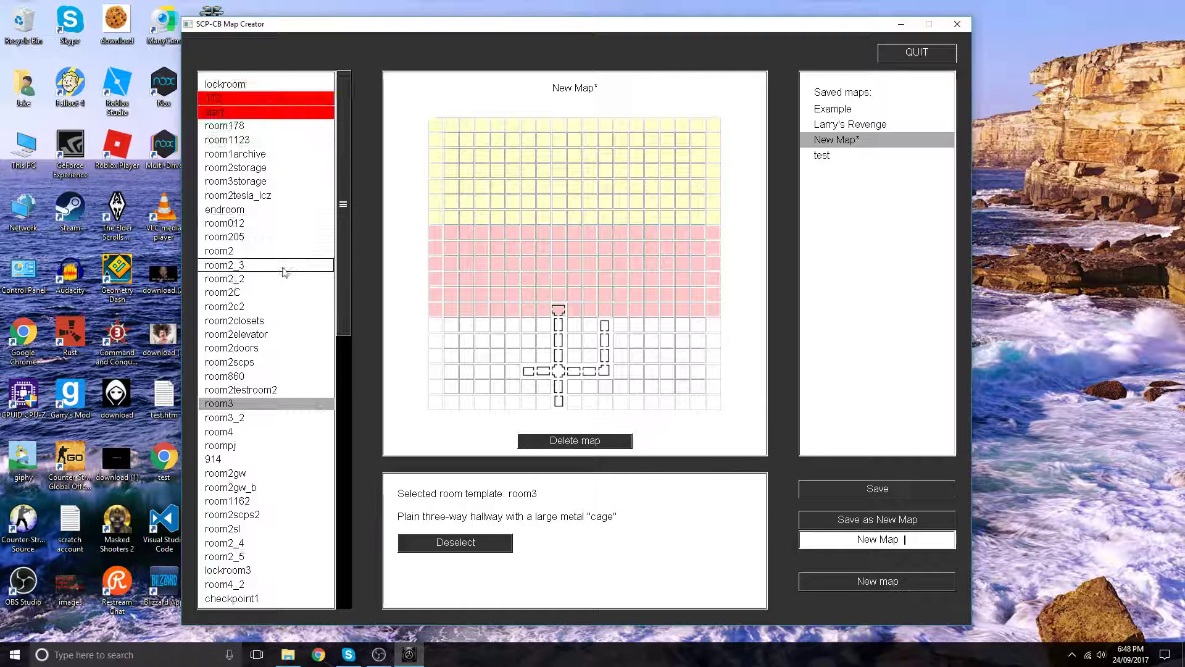
Step: Place a room2 hallway and a room2_3 floor-lights hallway east of the junction
click(284, 250)
click(574, 312)
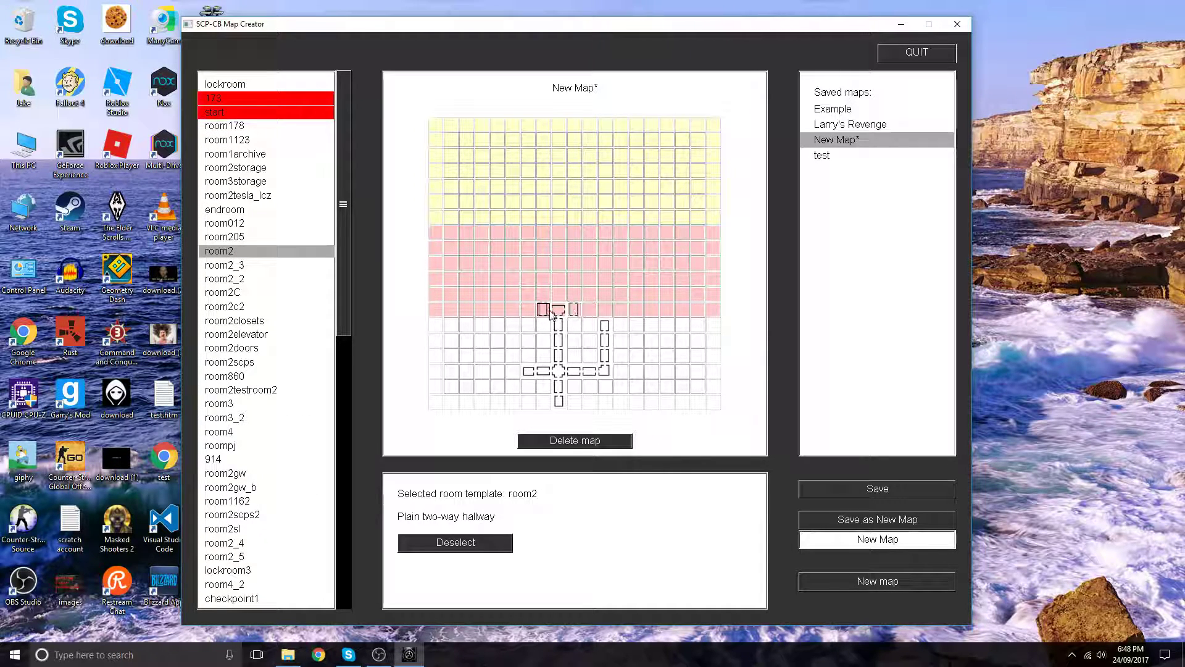
click(294, 266)
click(321, 265)
click(321, 279)
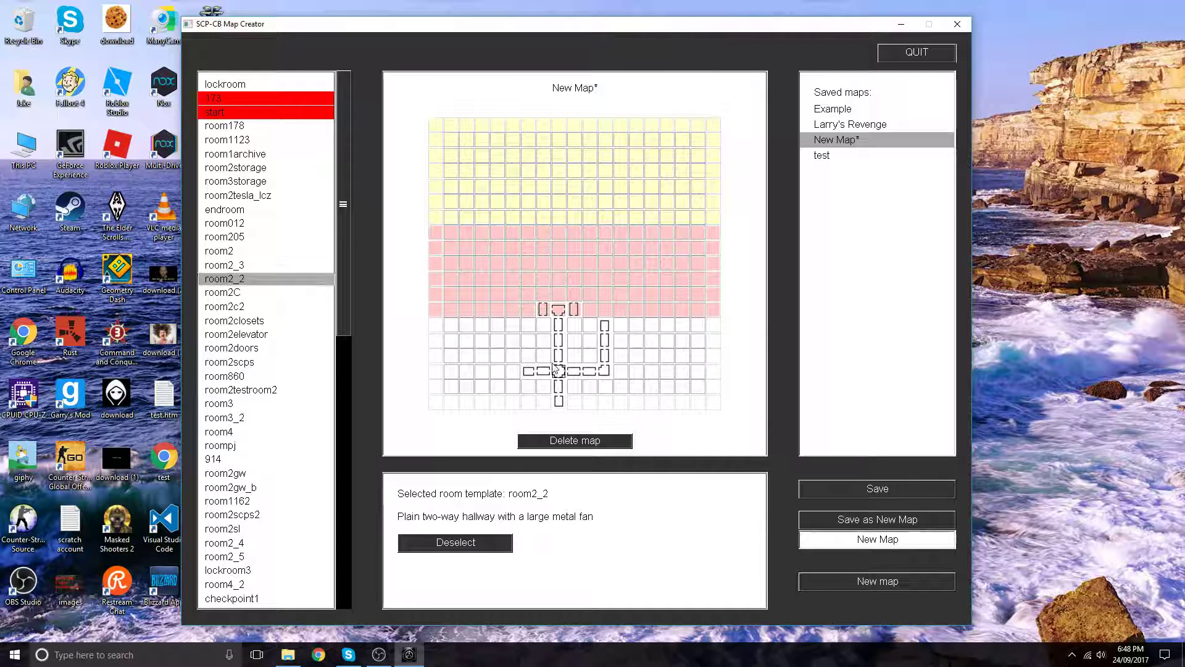
click(262, 266)
click(590, 309)
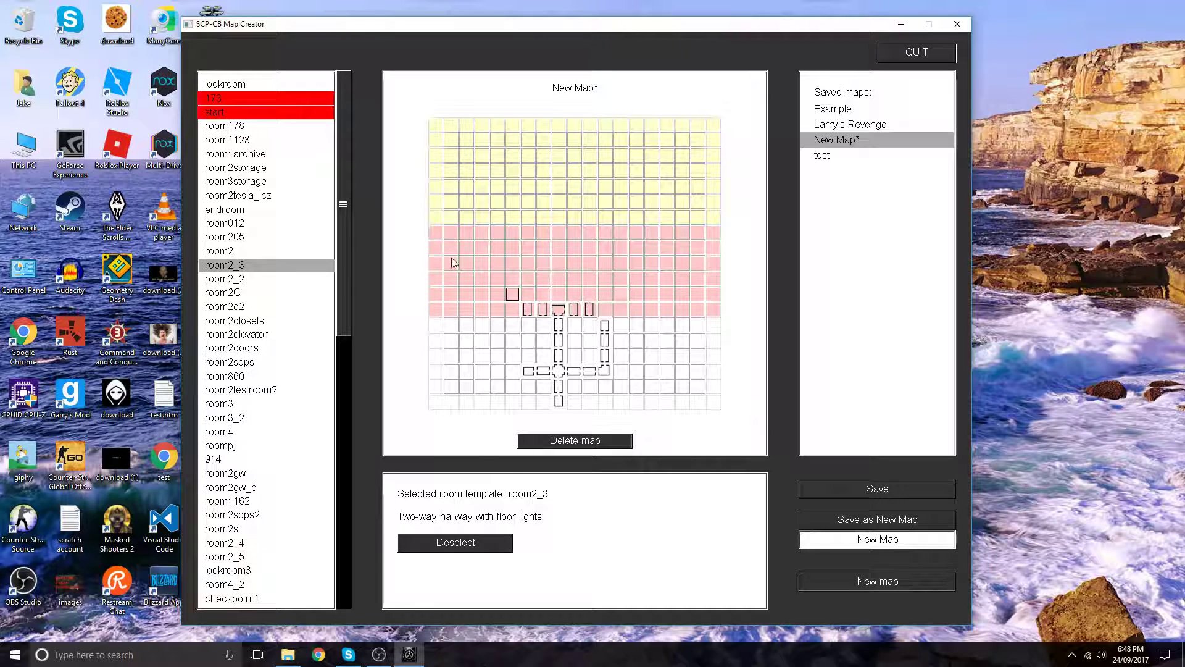
Step: Rotate the four hallways flanking the junction to run horizontally at 270°
click(475, 545)
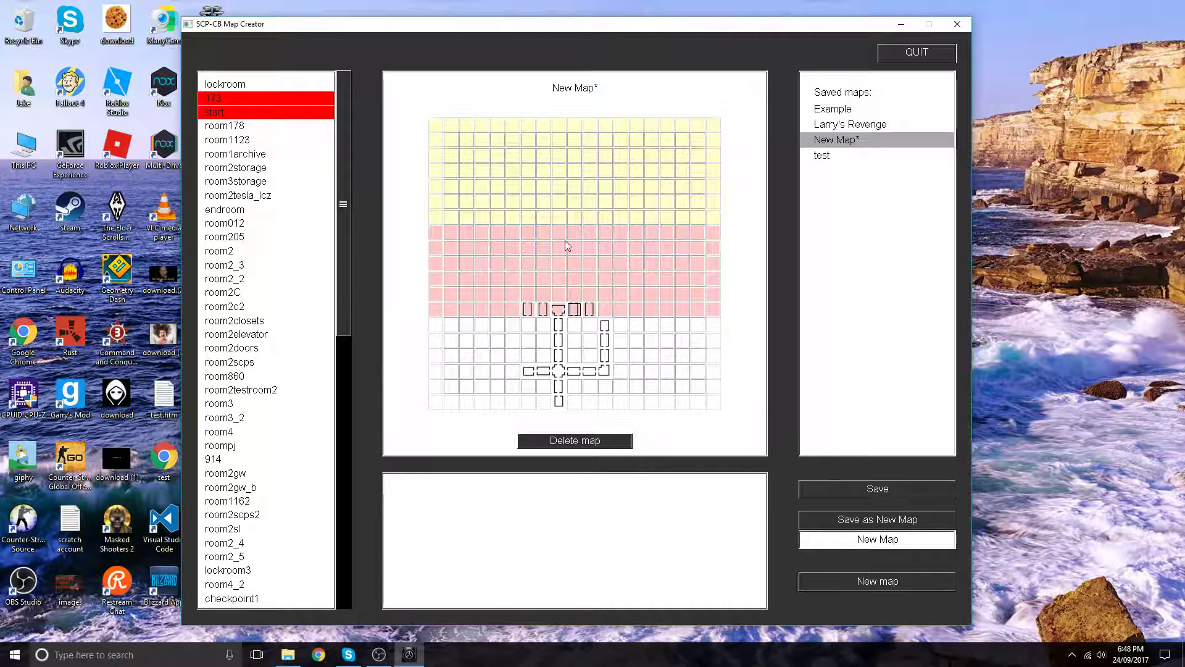
click(543, 309)
right_click(544, 309)
click(528, 309)
right_click(528, 310)
click(575, 309)
right_click(573, 311)
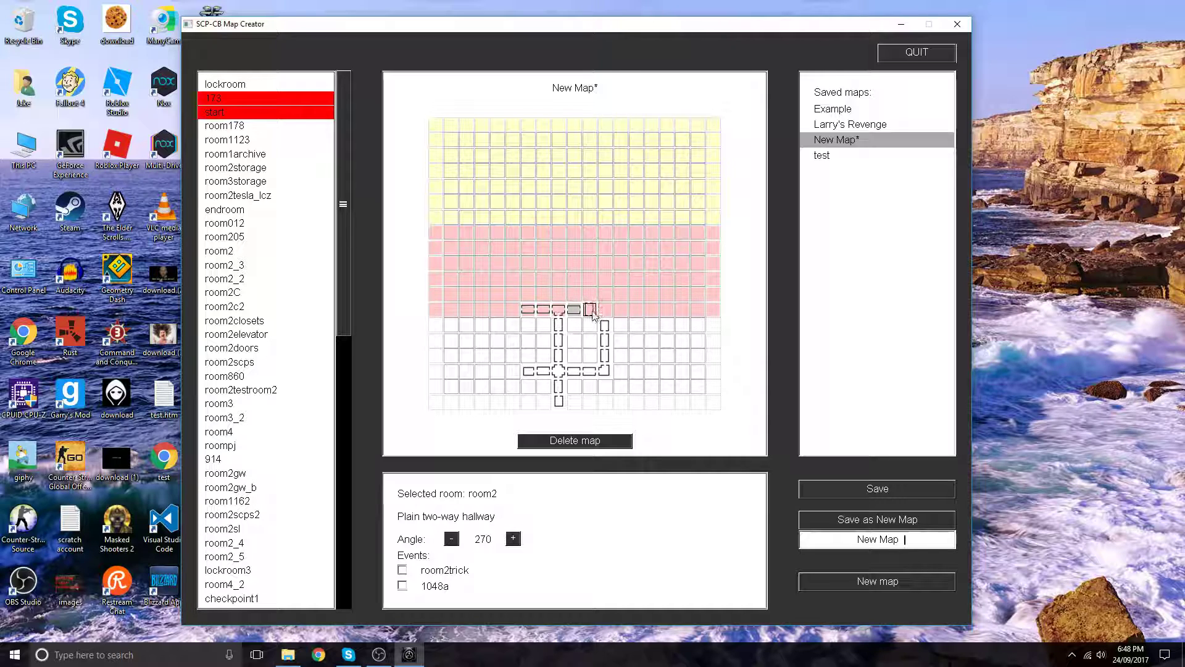
click(589, 310)
right_click(589, 309)
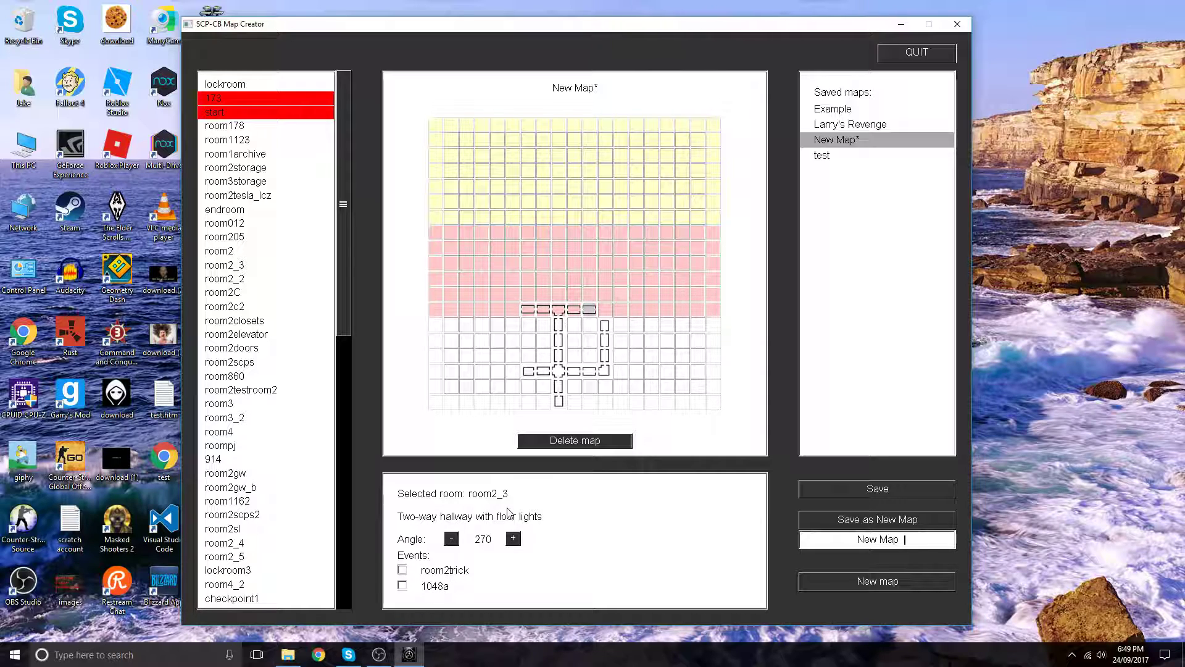
click(559, 310)
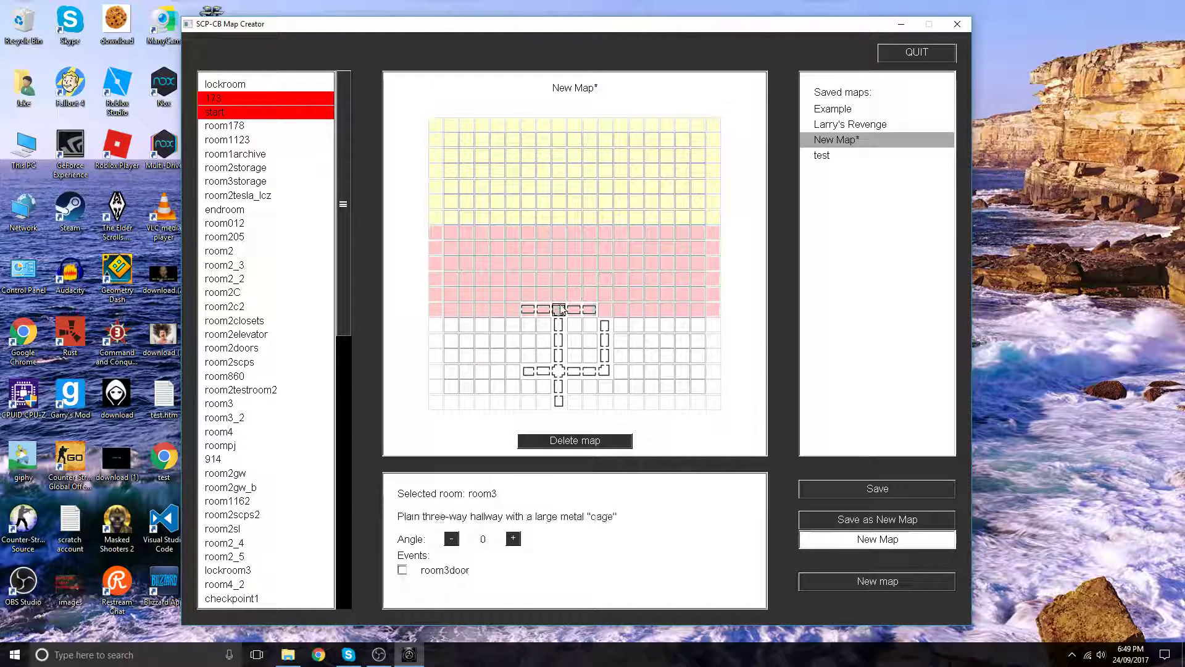
click(402, 570)
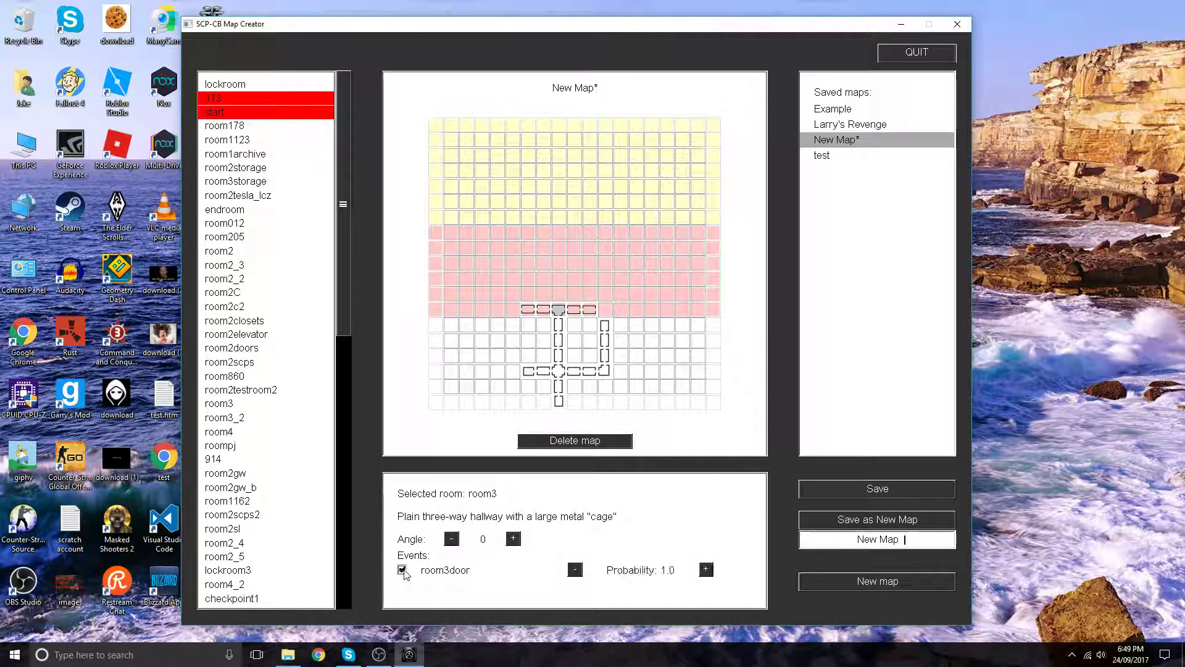
click(402, 570)
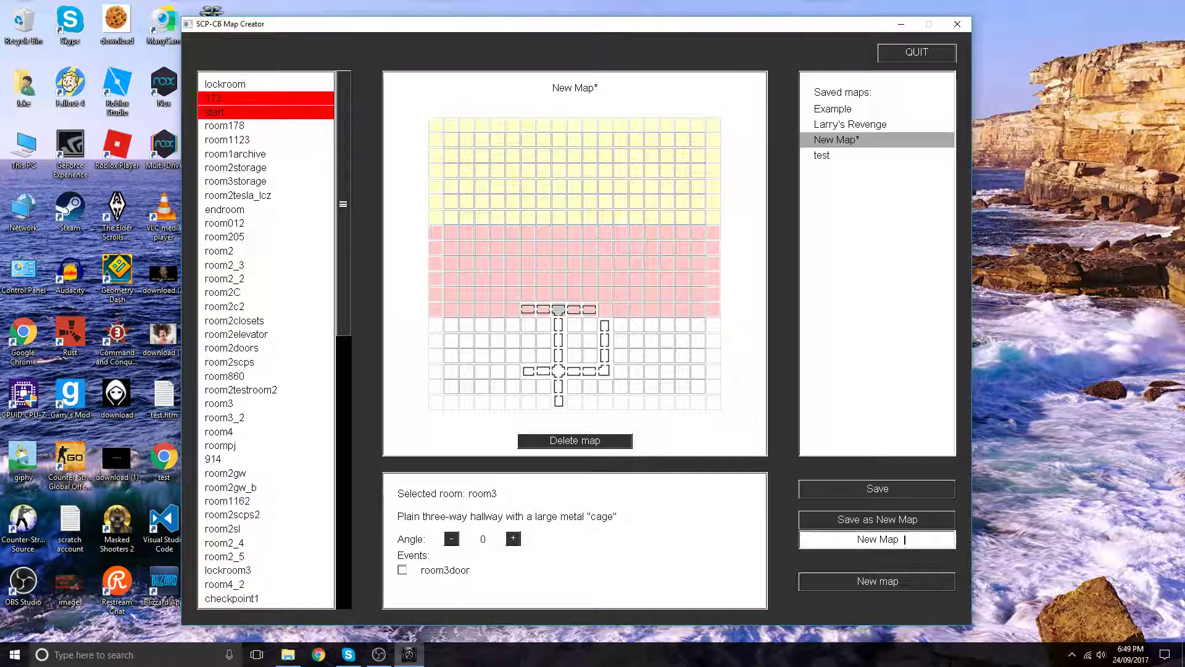
click(558, 370)
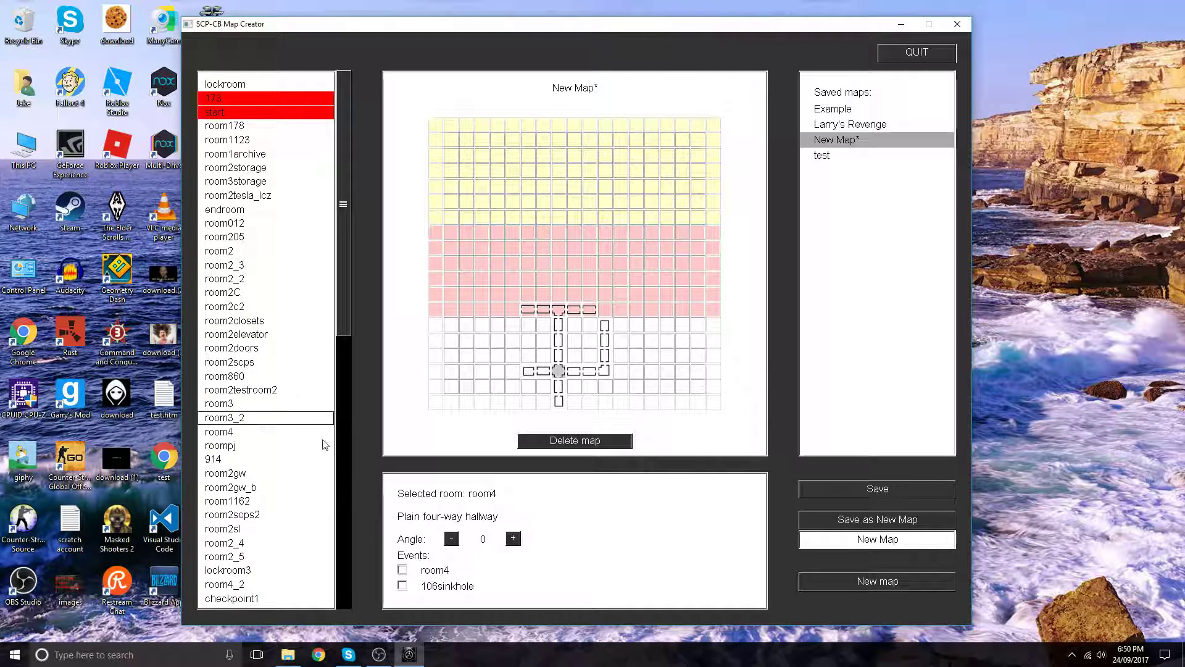
click(402, 585)
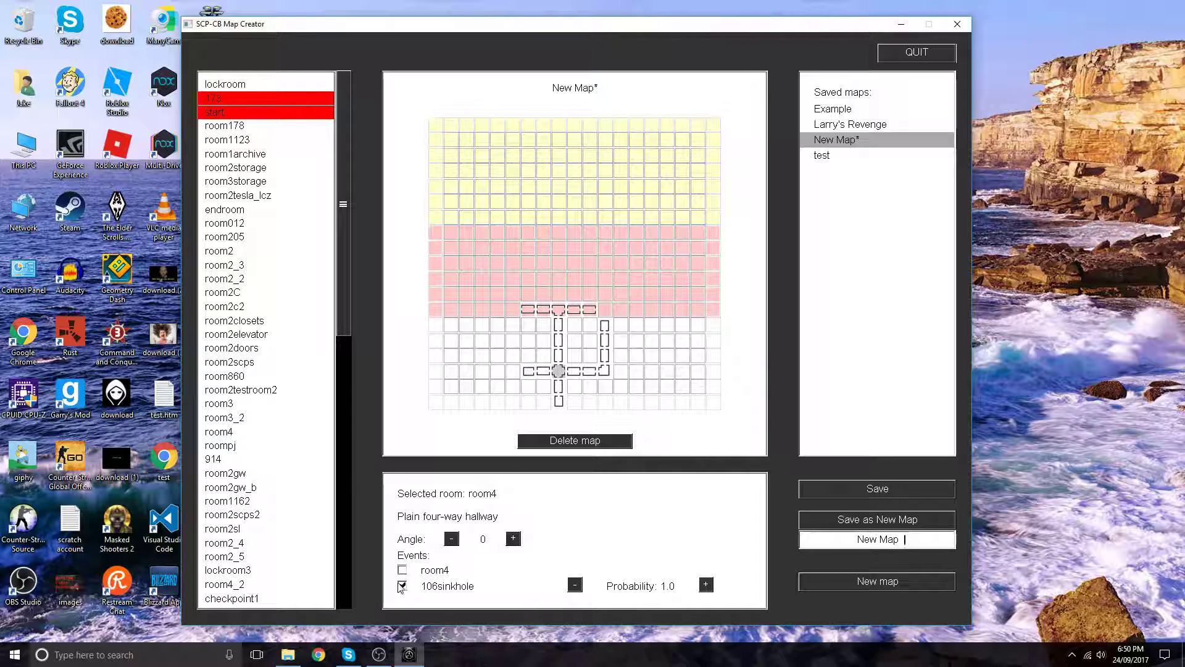
click(403, 586)
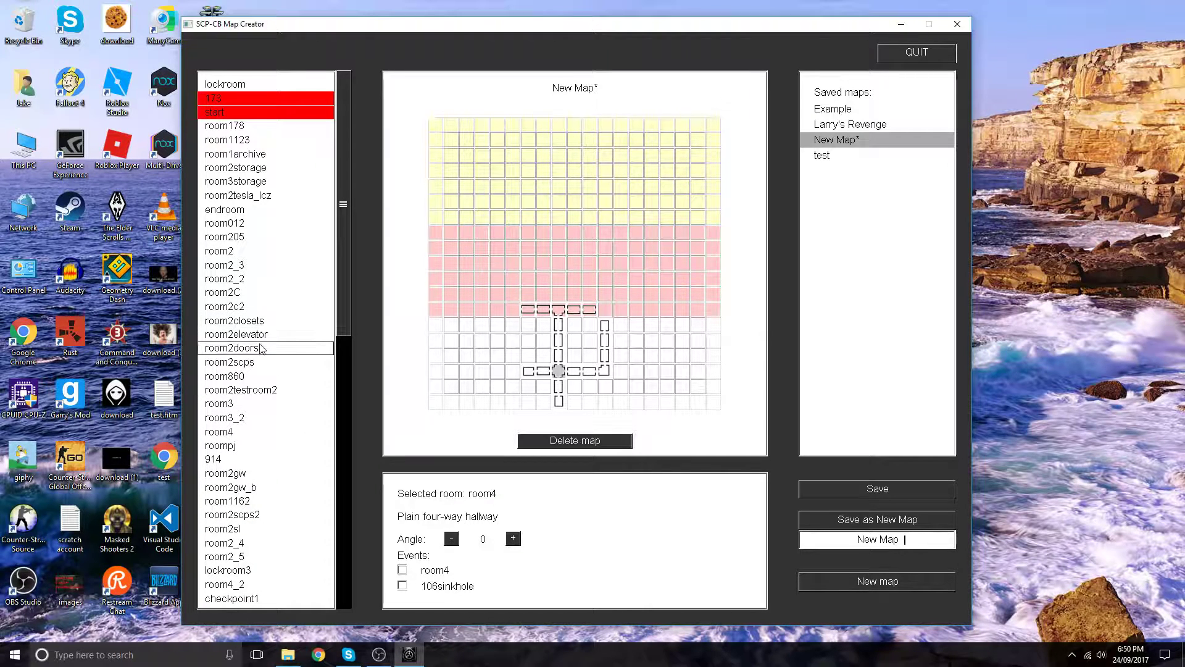
Step: Place the gateaentrance room at the upper corridor's right end, removing a misplaced piece
scroll(247, 327, down, 6)
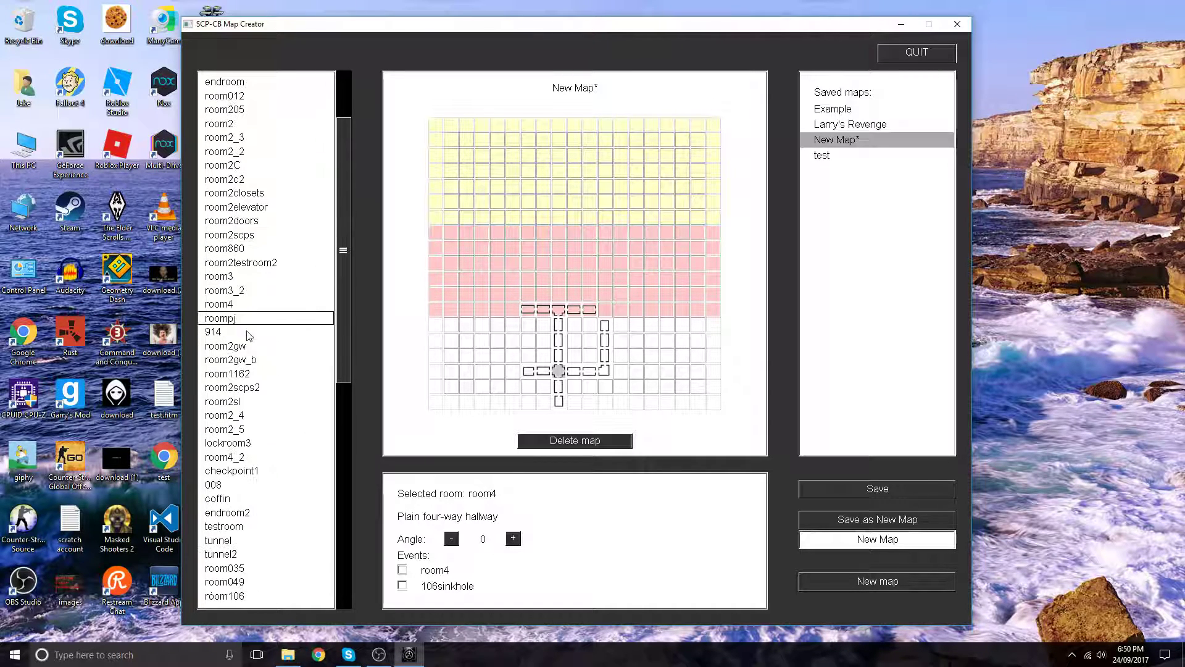
scroll(256, 390, up, 5)
scroll(259, 395, down, 15)
scroll(265, 397, up, 15)
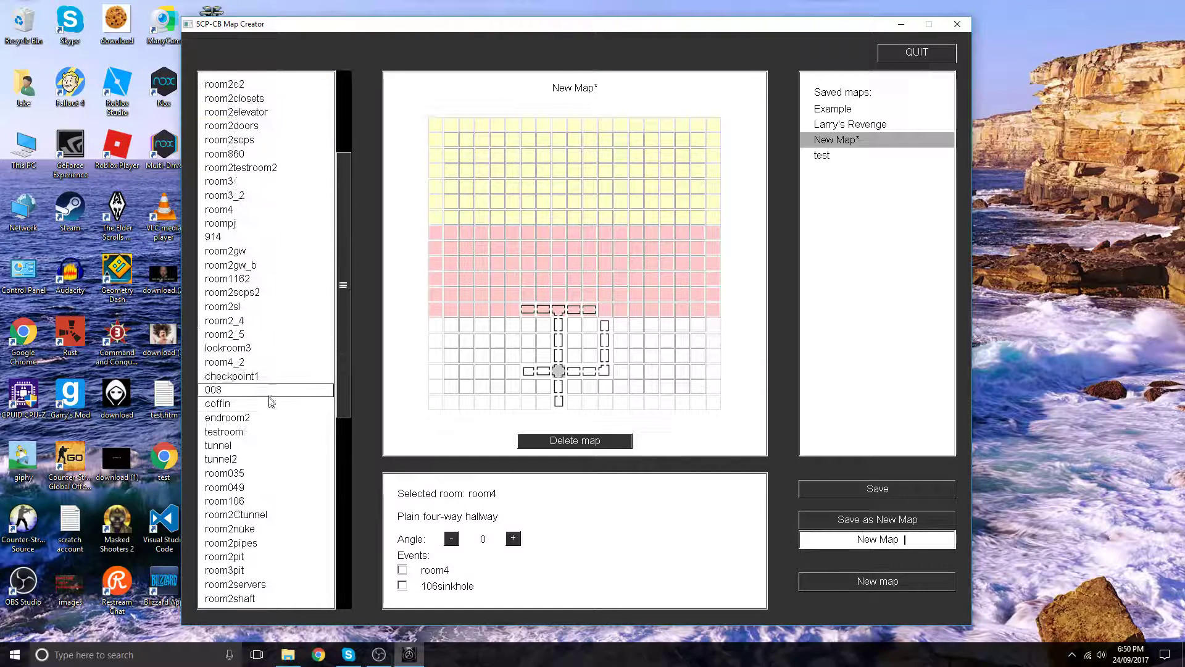
scroll(268, 395, down, 7)
scroll(272, 395, down, 3)
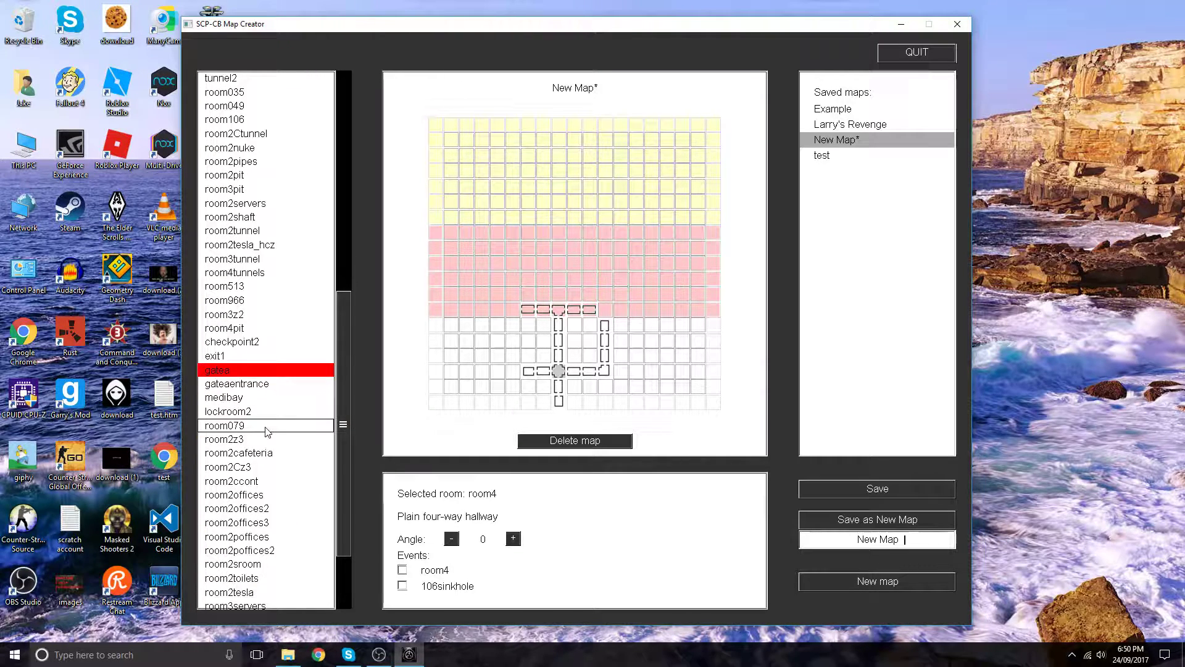
click(259, 384)
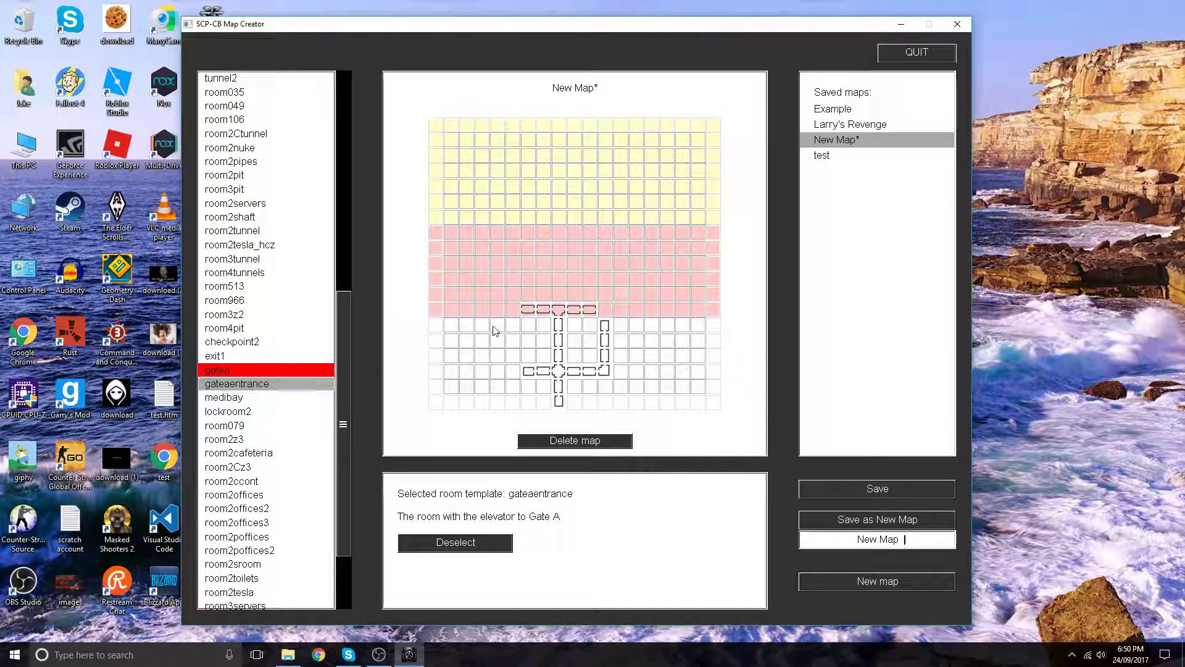
click(287, 358)
click(279, 382)
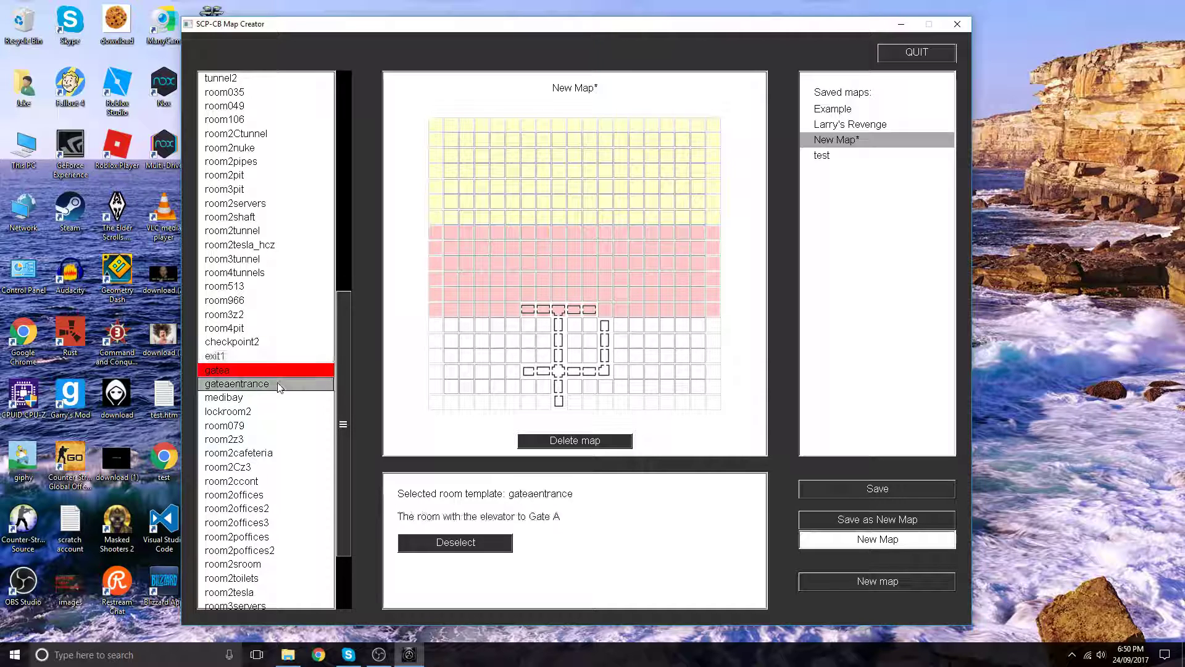
click(604, 309)
right_click(590, 309)
click(601, 312)
Step: Rotate the placed Gate A entrance room to 90°
scroll(277, 291, up, 3)
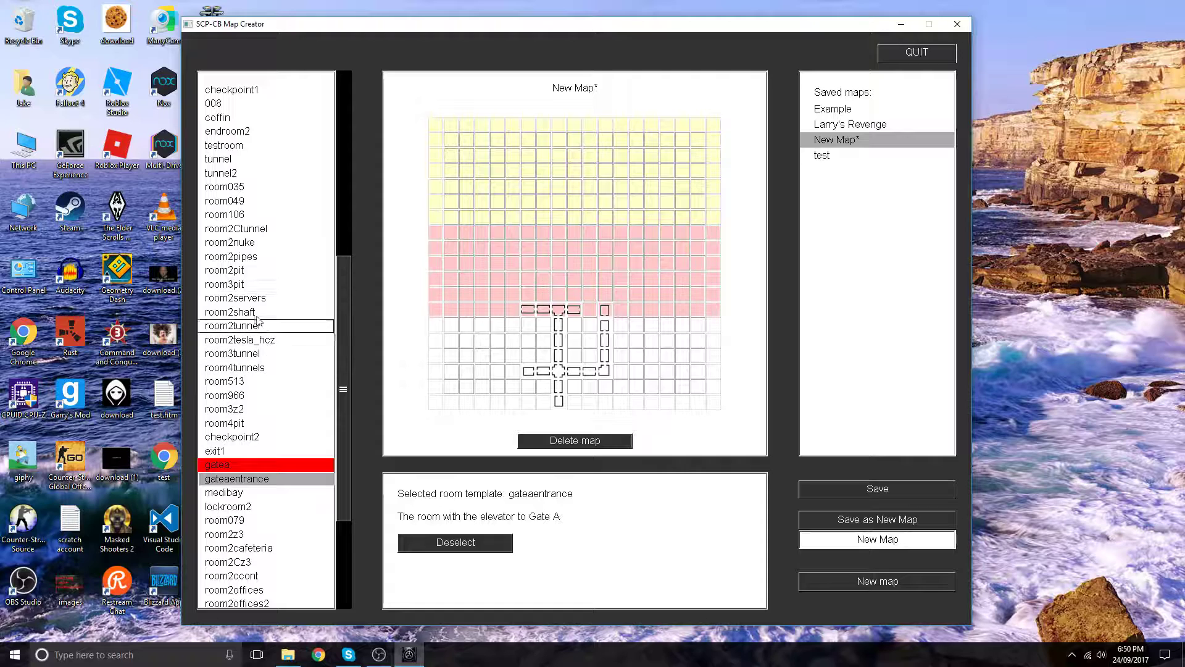
scroll(251, 261, up, 2)
scroll(251, 262, up, 5)
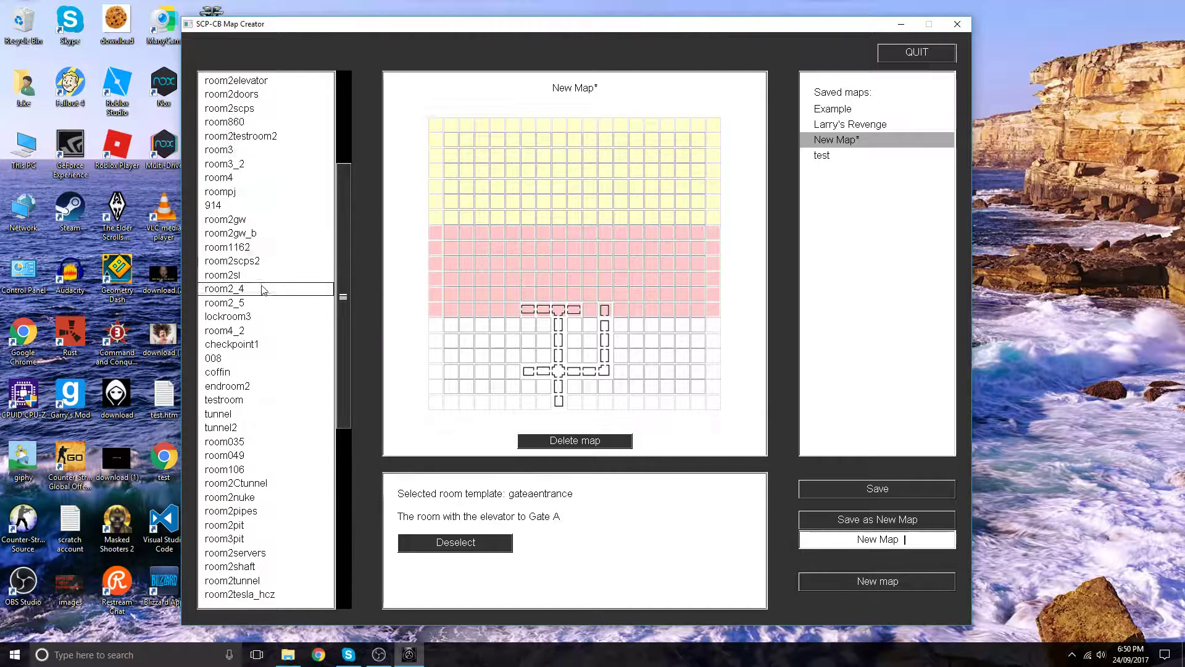
click(258, 290)
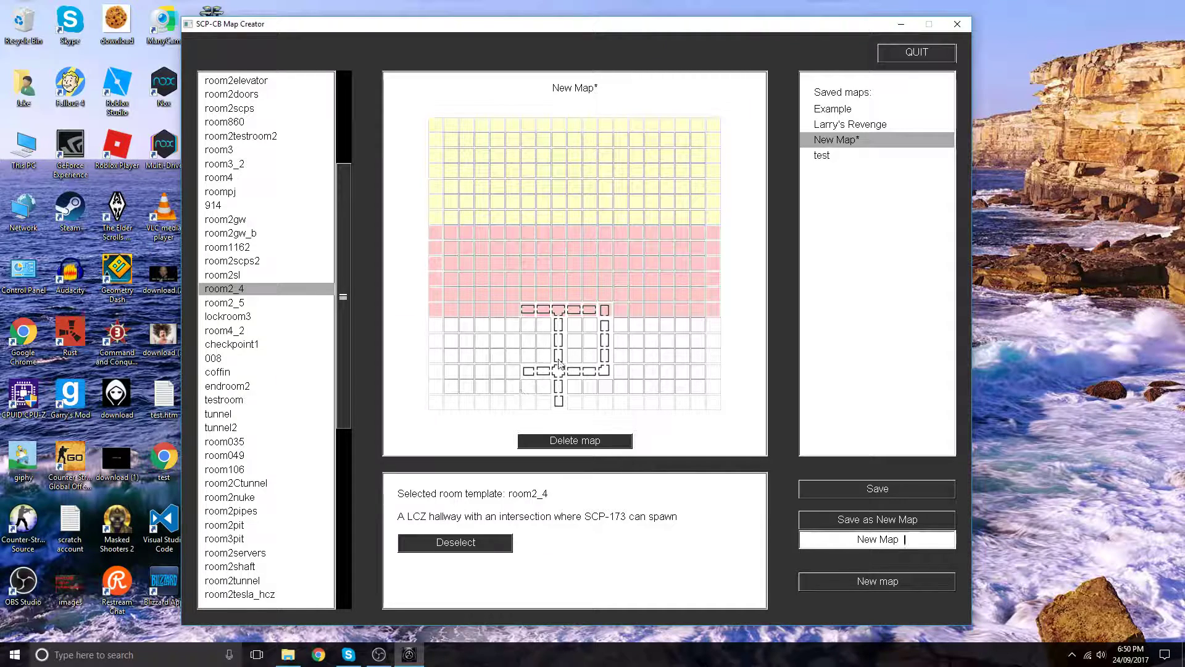
click(457, 541)
click(600, 313)
click(600, 317)
Step: Place a room2servers server room at the corridor's left end, then delete it
scroll(259, 241, up, 6)
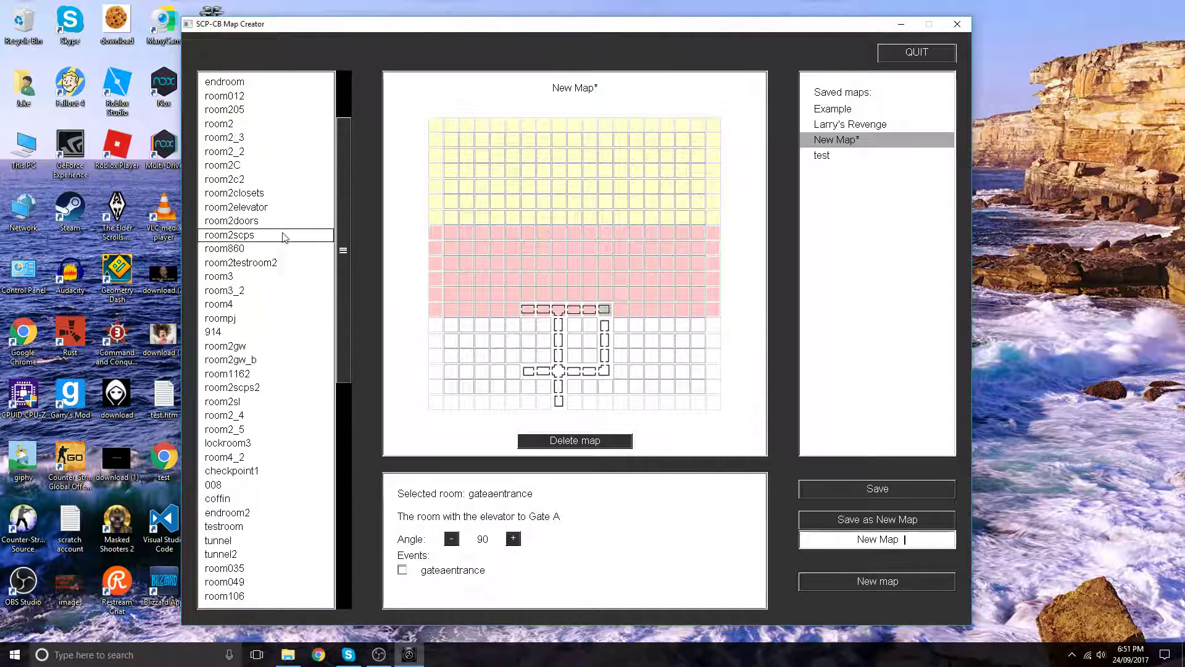
scroll(278, 278, down, 15)
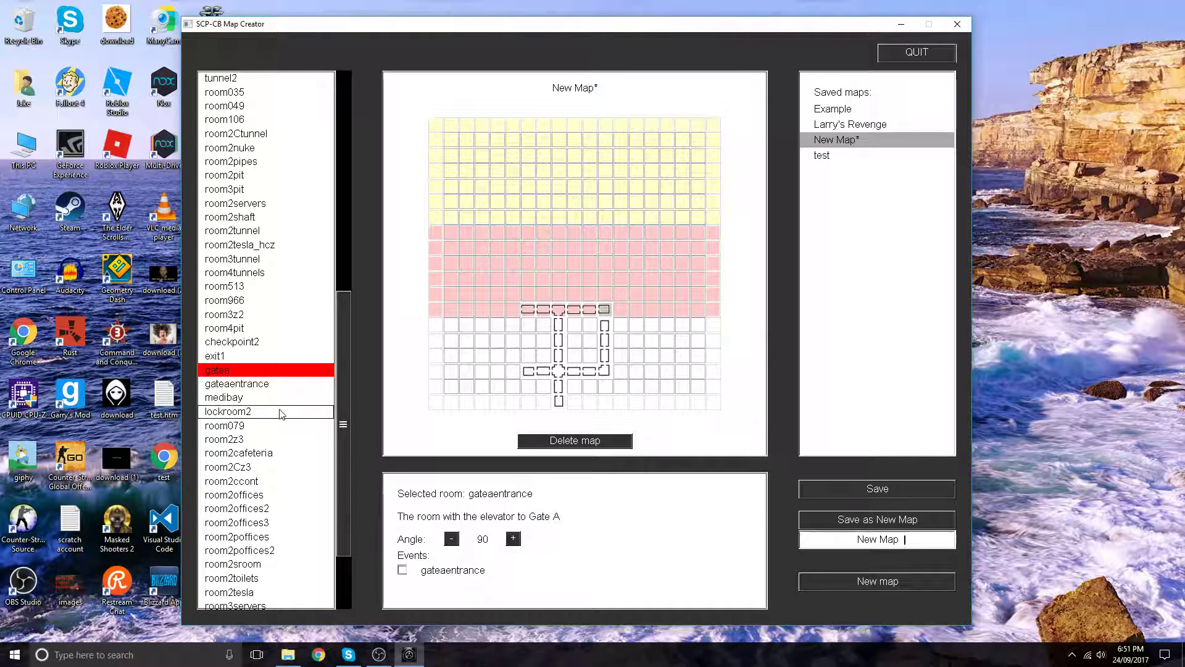
scroll(279, 404, up, 2)
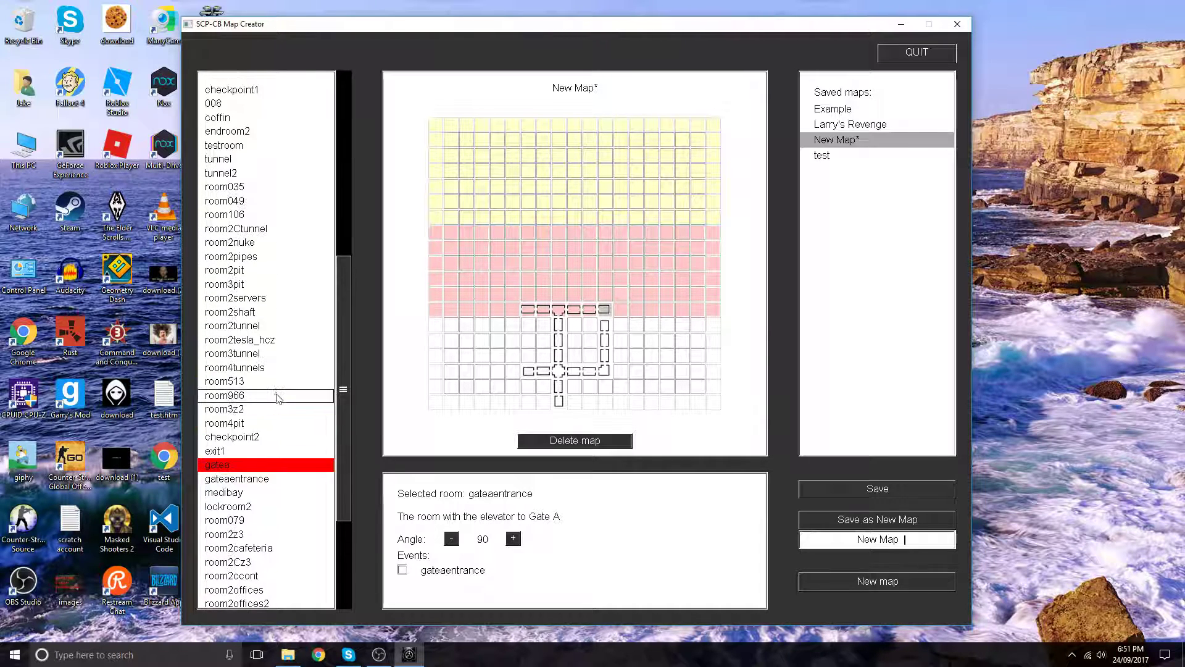
click(265, 298)
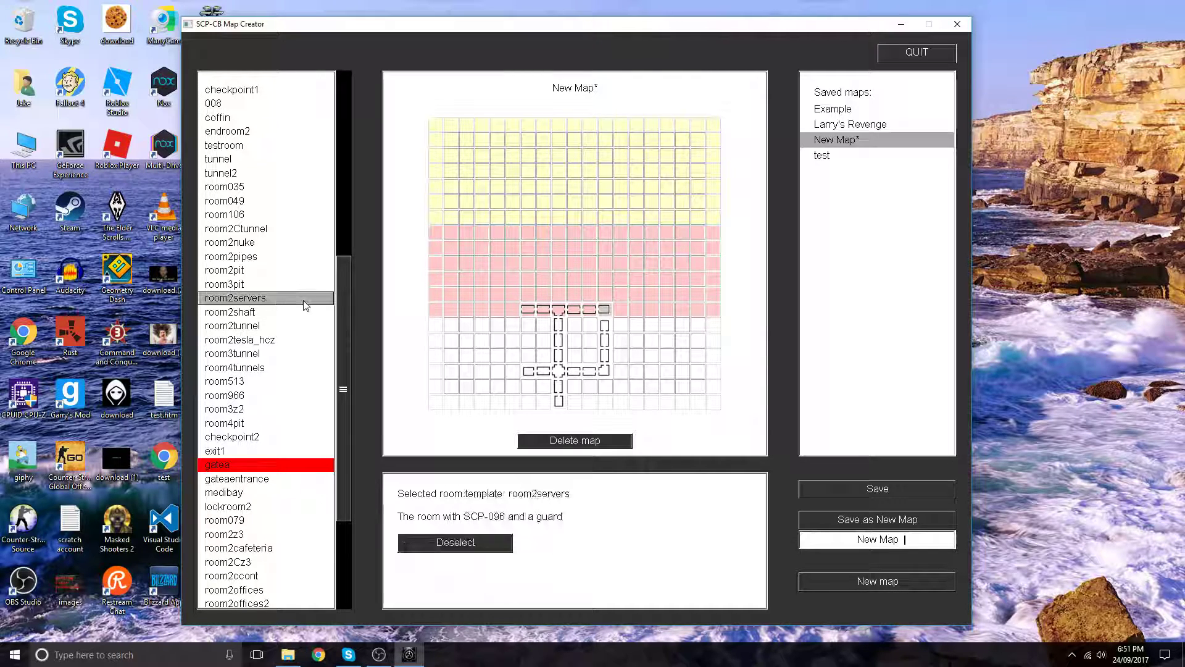
click(511, 312)
click(491, 541)
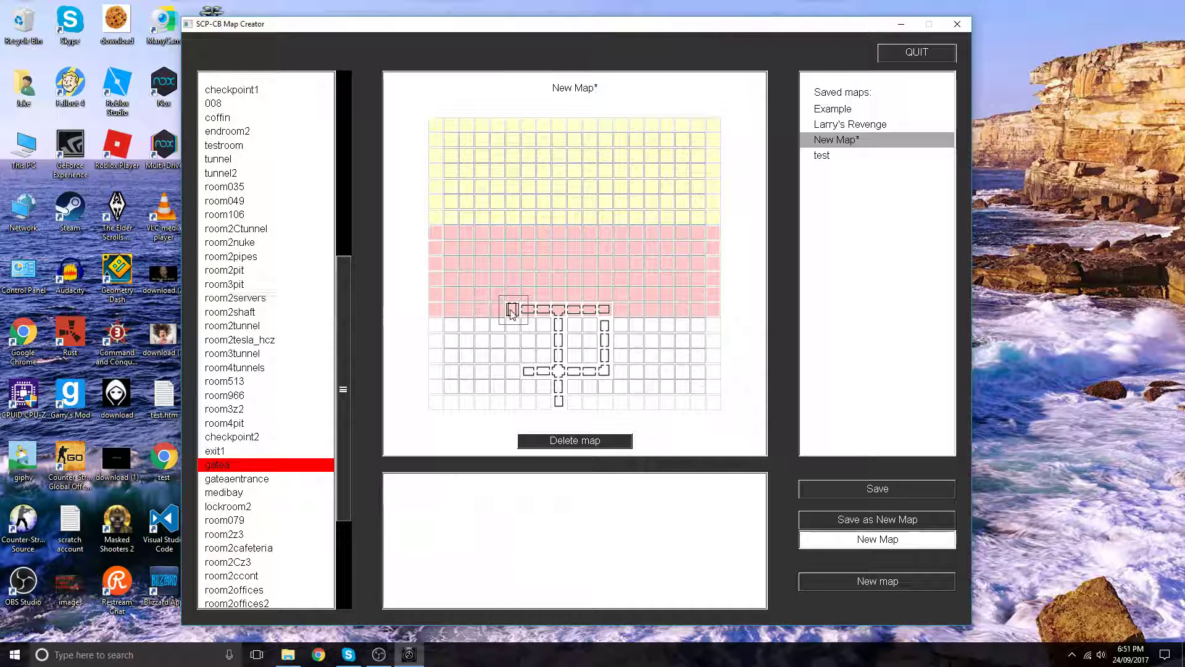
click(501, 312)
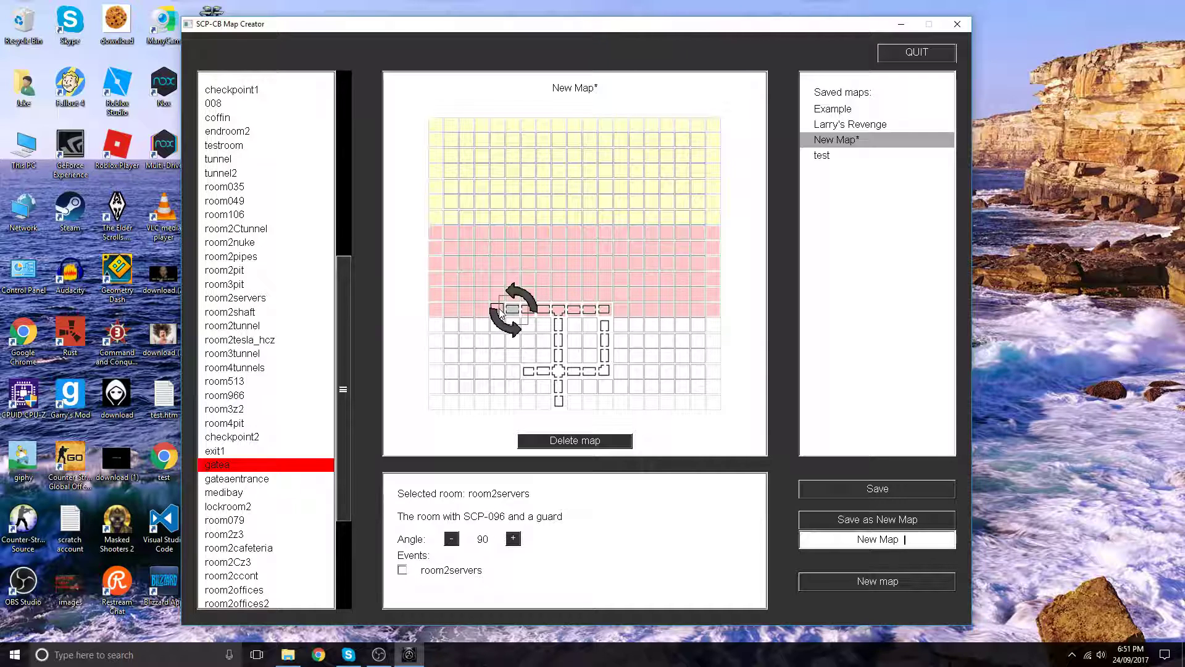
right_click(505, 314)
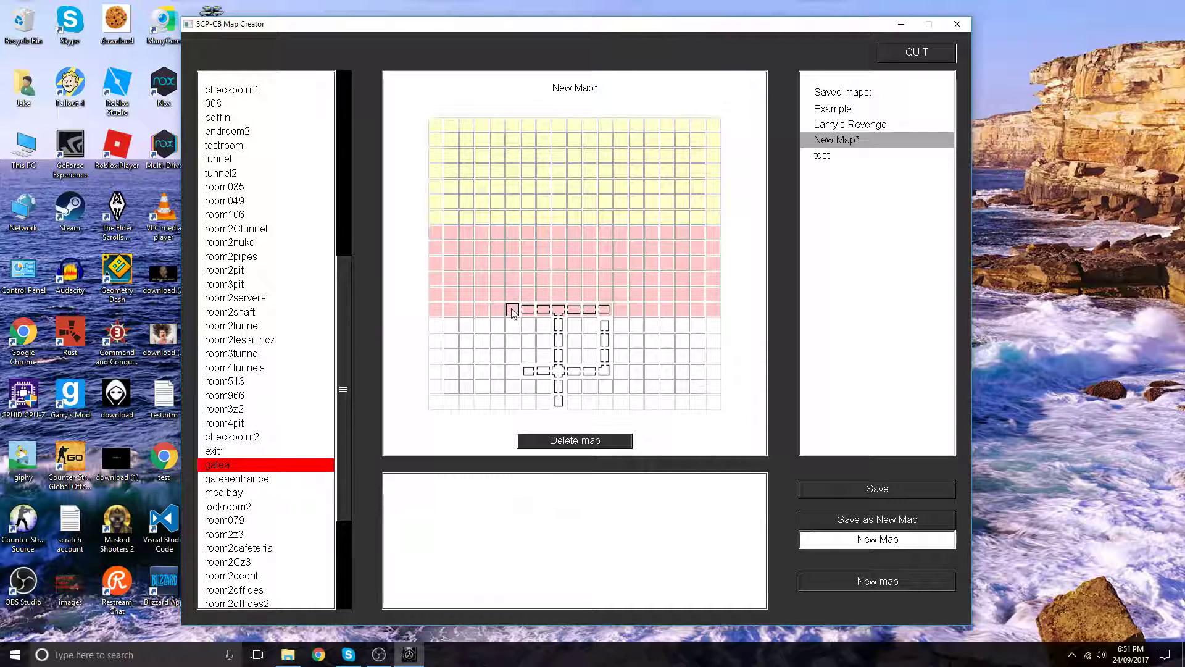
Step: Browse the room2shaft, room3pit, room2pit, room2pipes and room2nuke templates, then select room2offices2
click(274, 299)
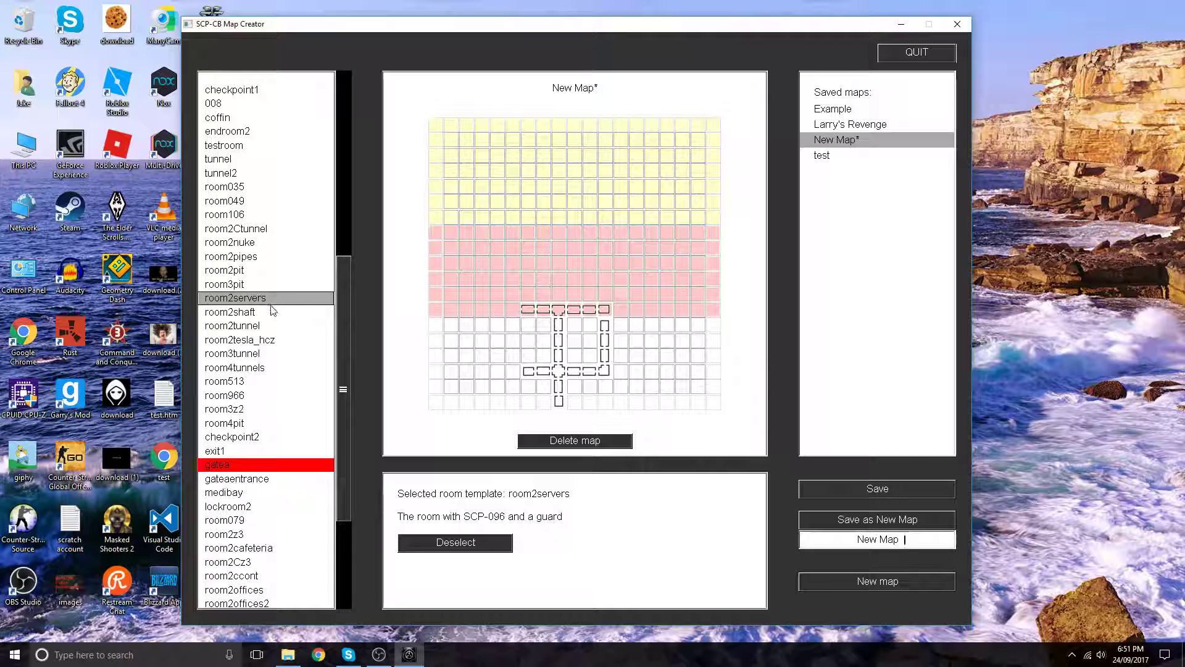
click(272, 312)
click(267, 284)
click(265, 270)
click(263, 256)
click(263, 243)
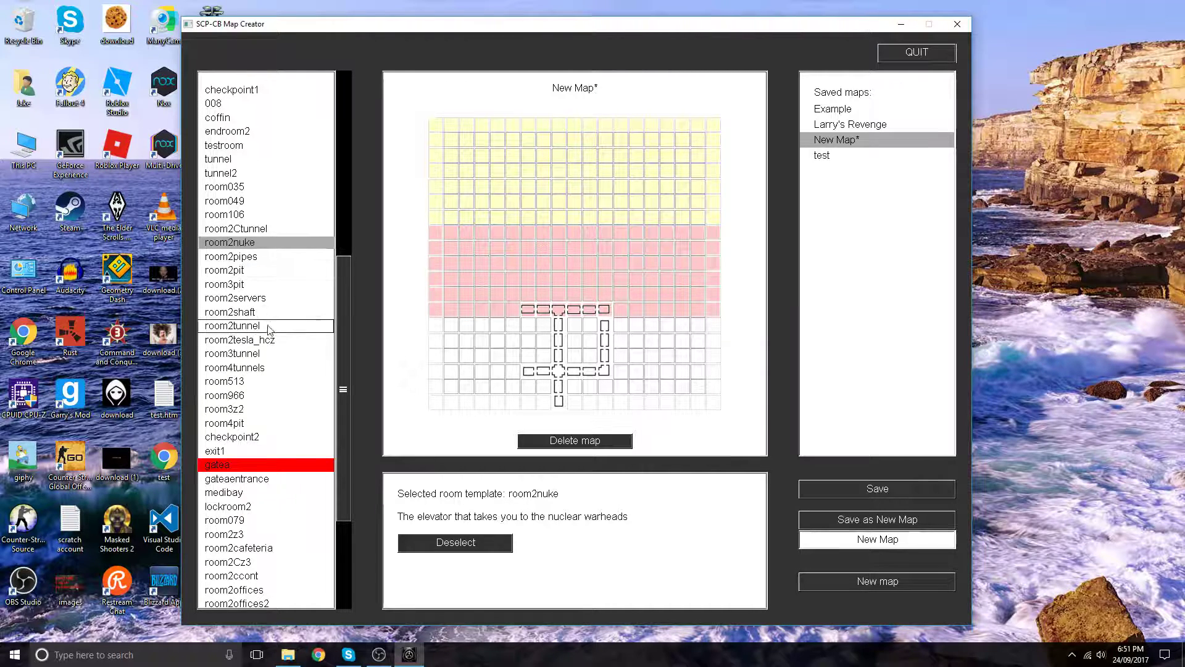
scroll(263, 348, down, 3)
scroll(264, 355, down, 2)
click(267, 444)
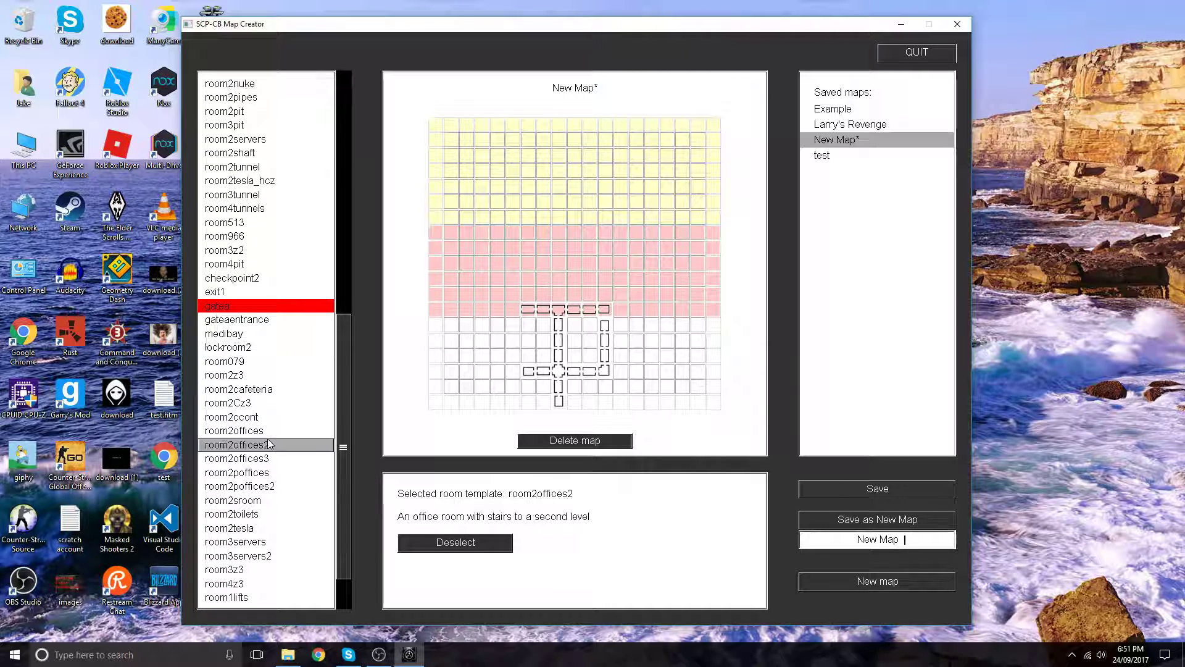
click(269, 457)
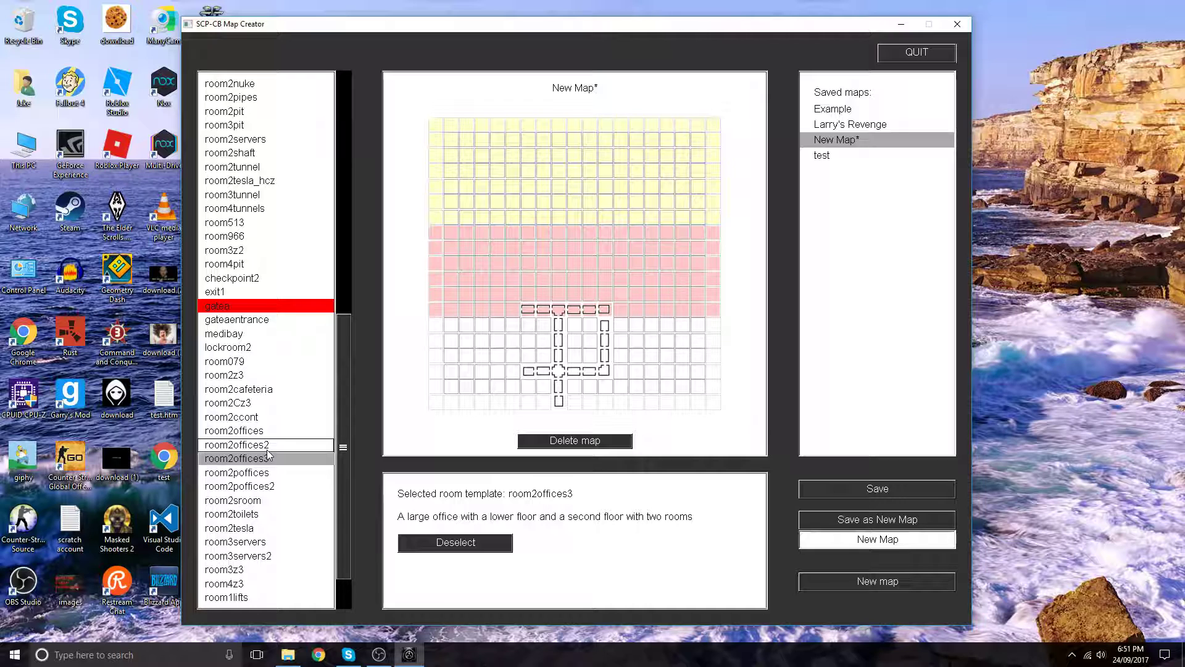
click(268, 452)
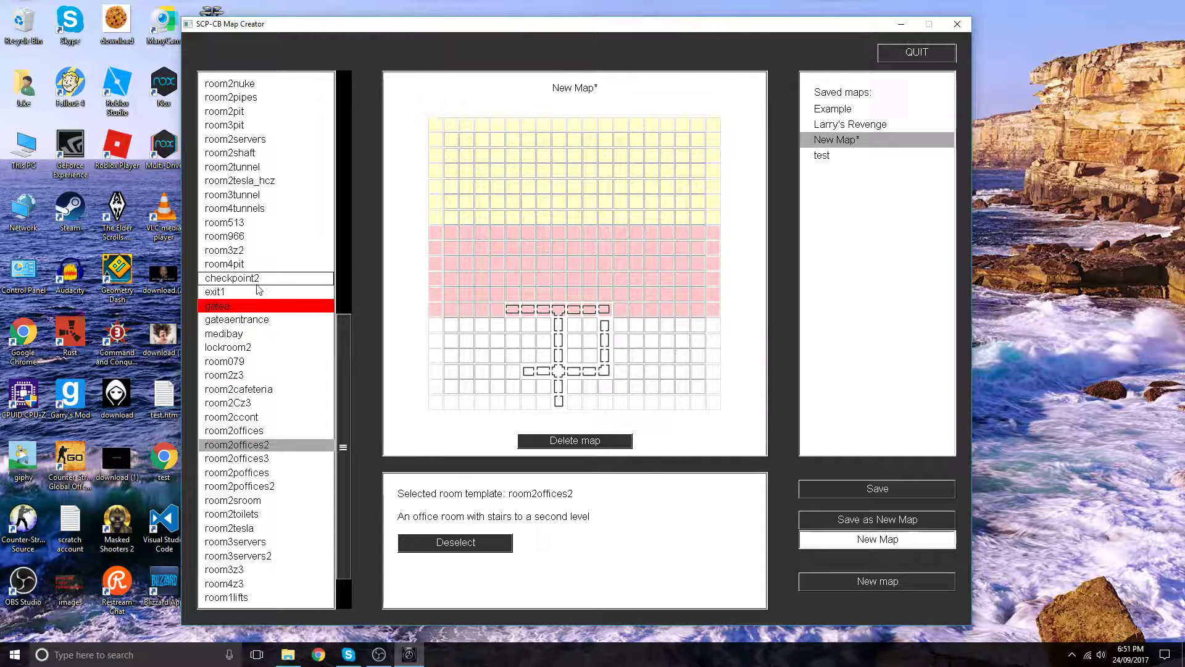
Step: Cap the upper corridor's west end with an endroom turned to 270°, then save New Map
click(258, 284)
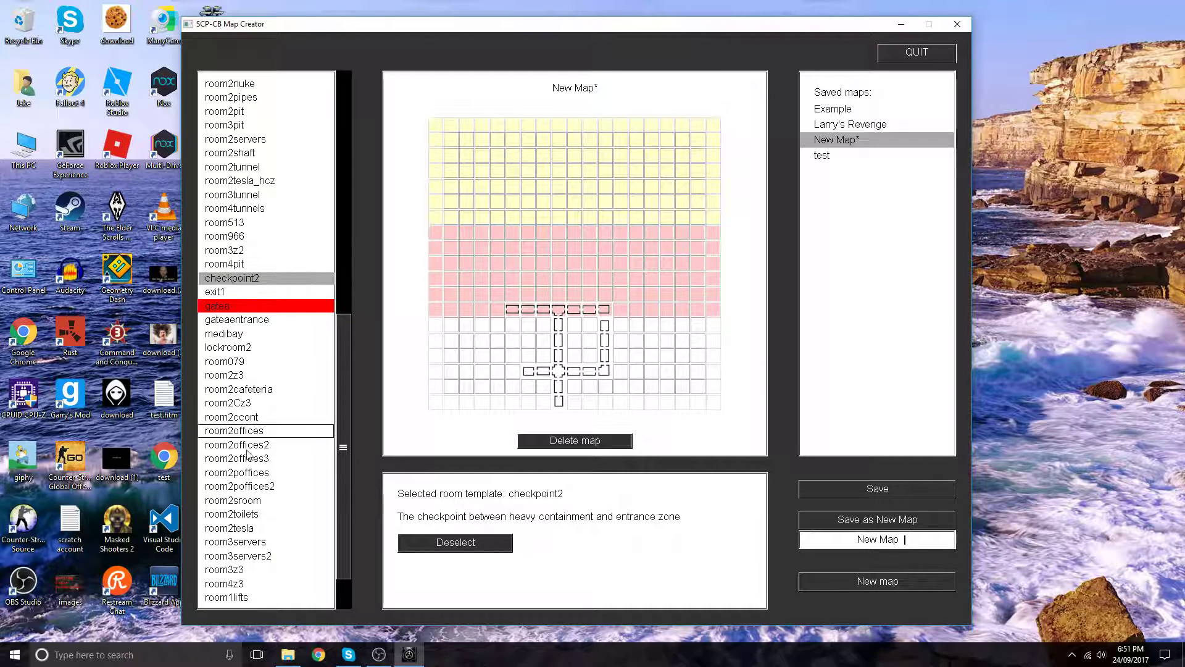
click(250, 513)
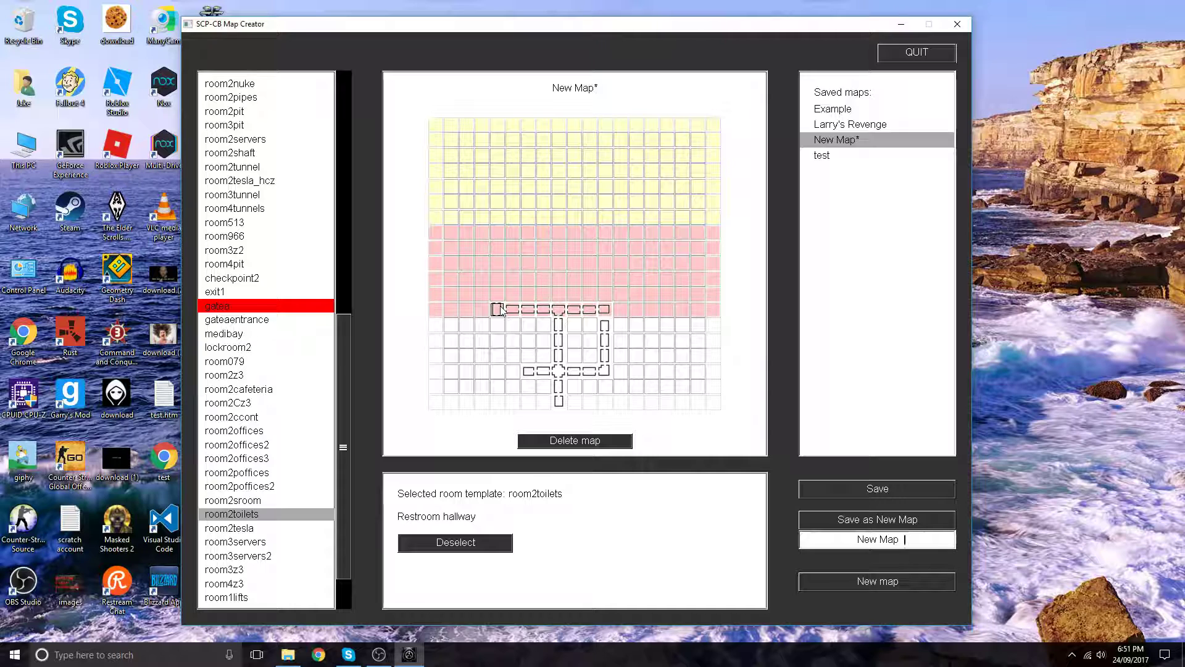
scroll(275, 282, up, 3)
scroll(275, 283, up, 10)
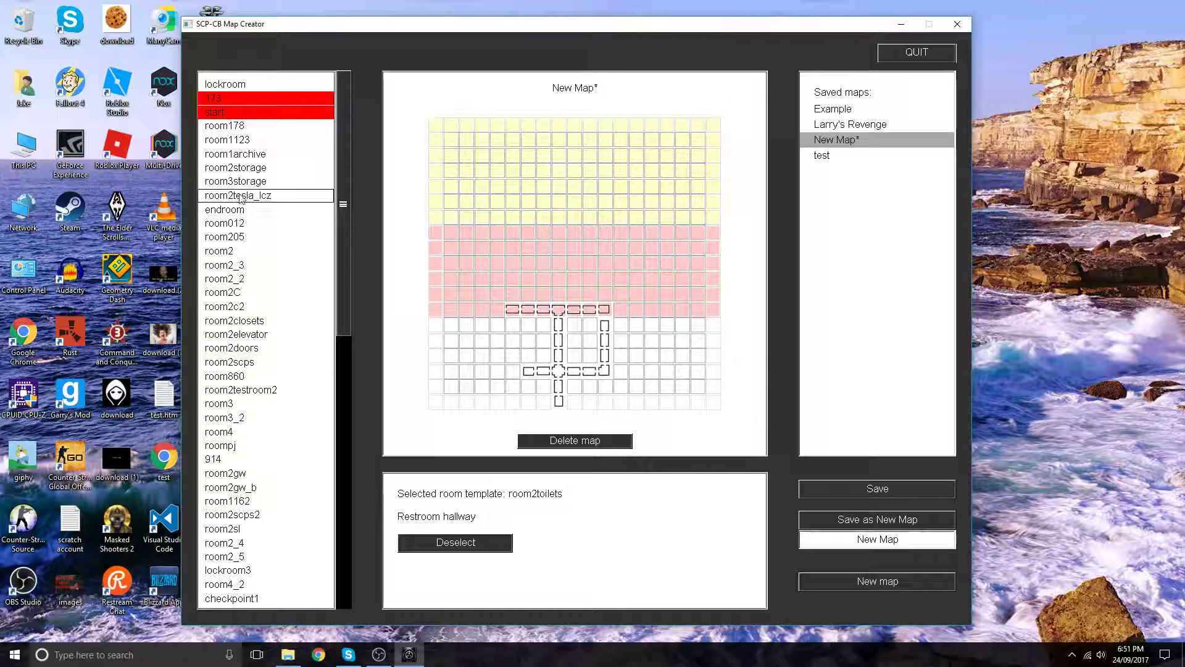
click(265, 209)
click(496, 309)
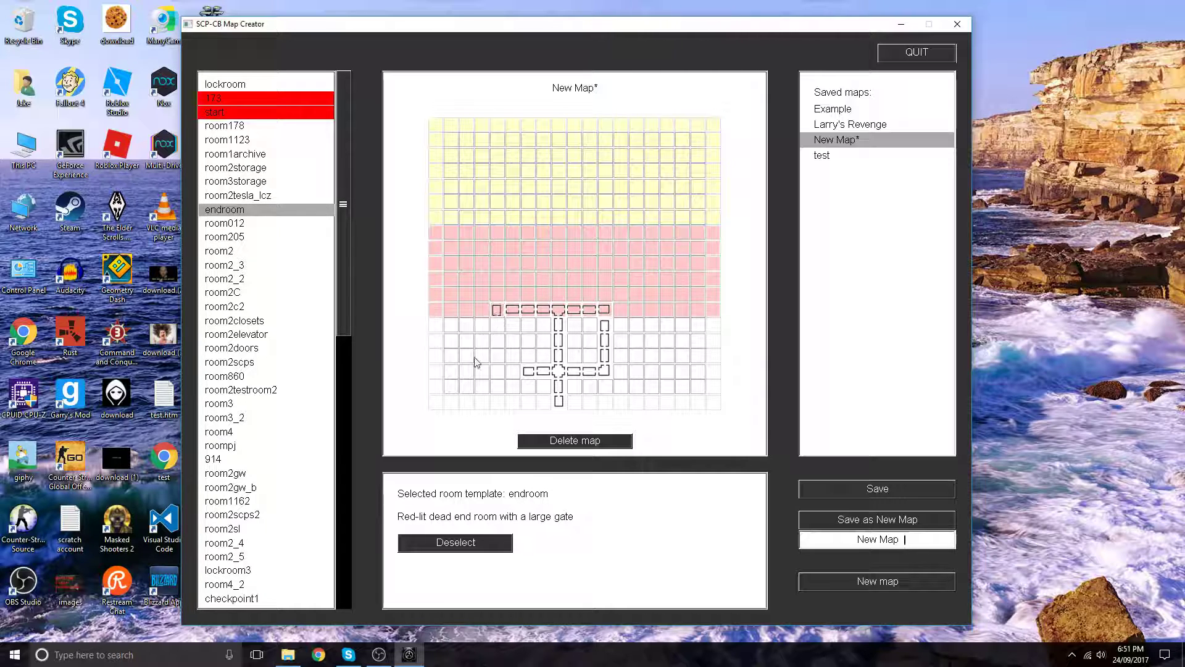
click(474, 543)
click(496, 310)
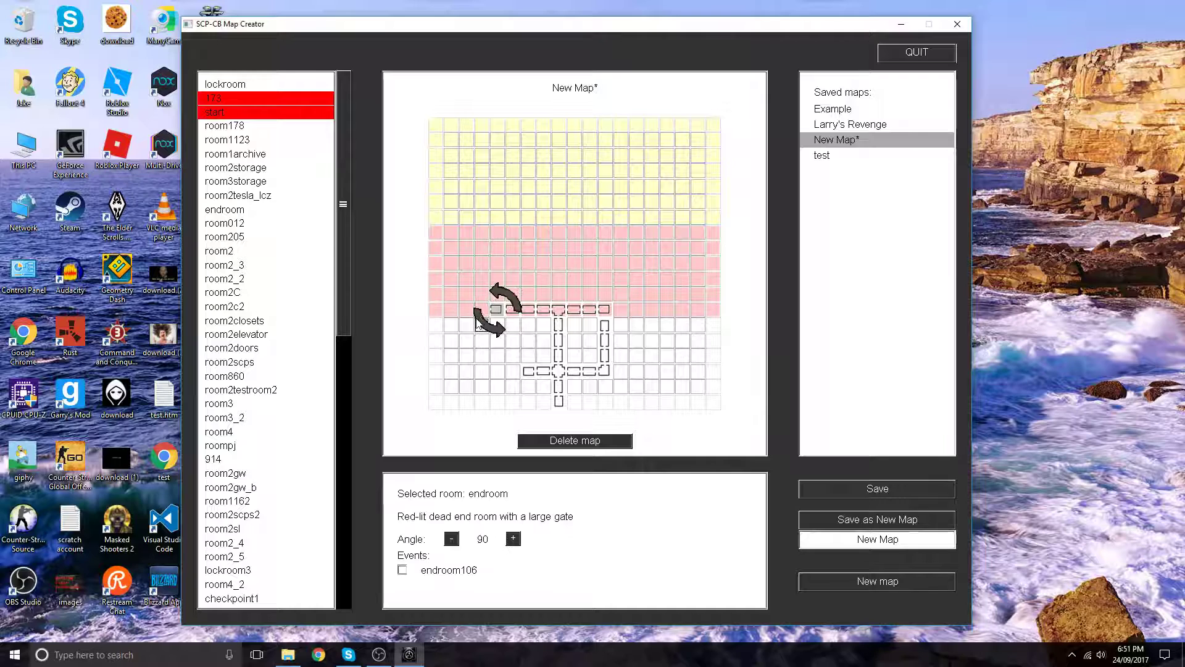
drag(496, 309, 535, 307)
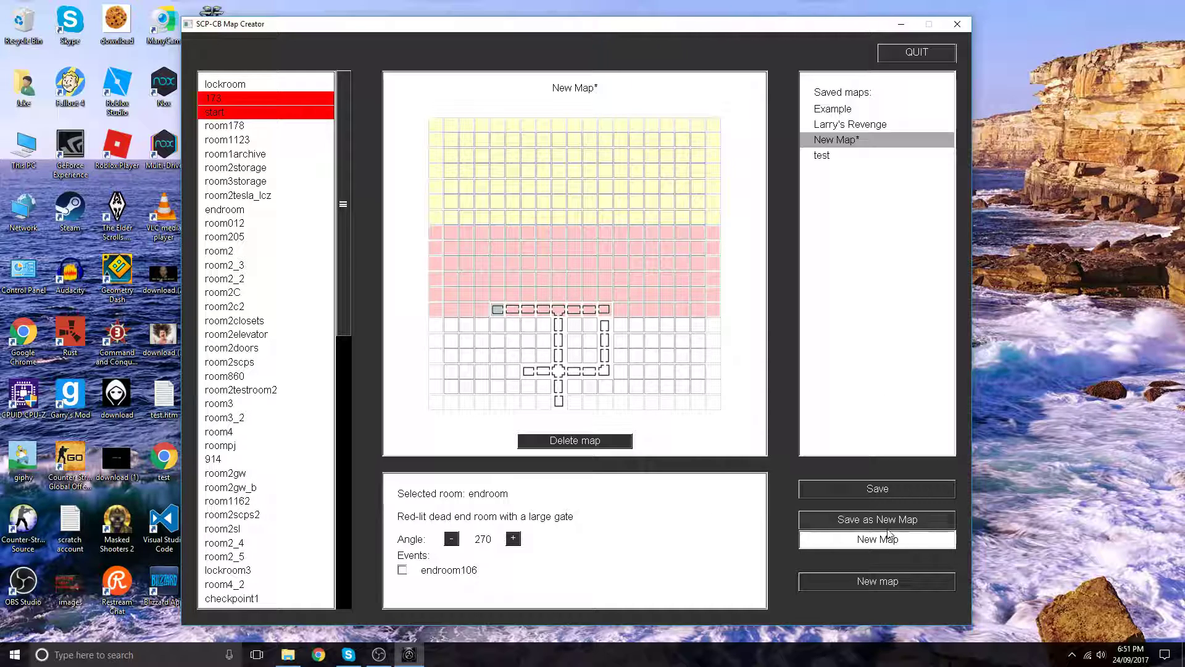
click(878, 488)
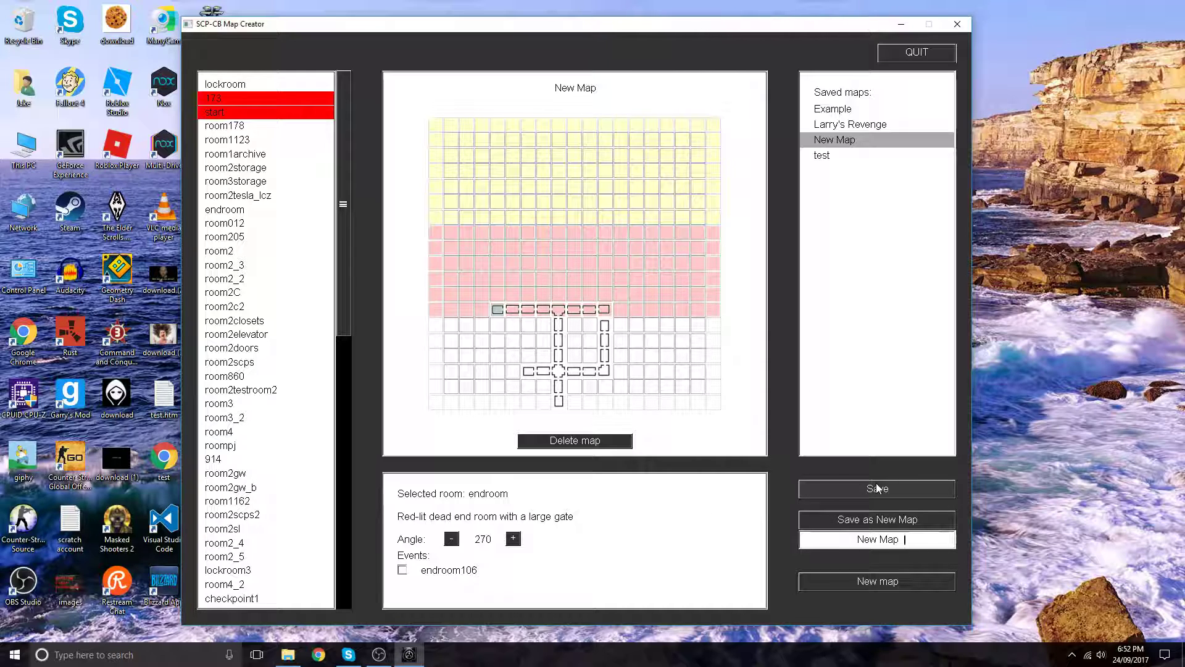
Step: Quit the Map Creator and run the game executable from the SCP - Containment Breach folder
click(917, 52)
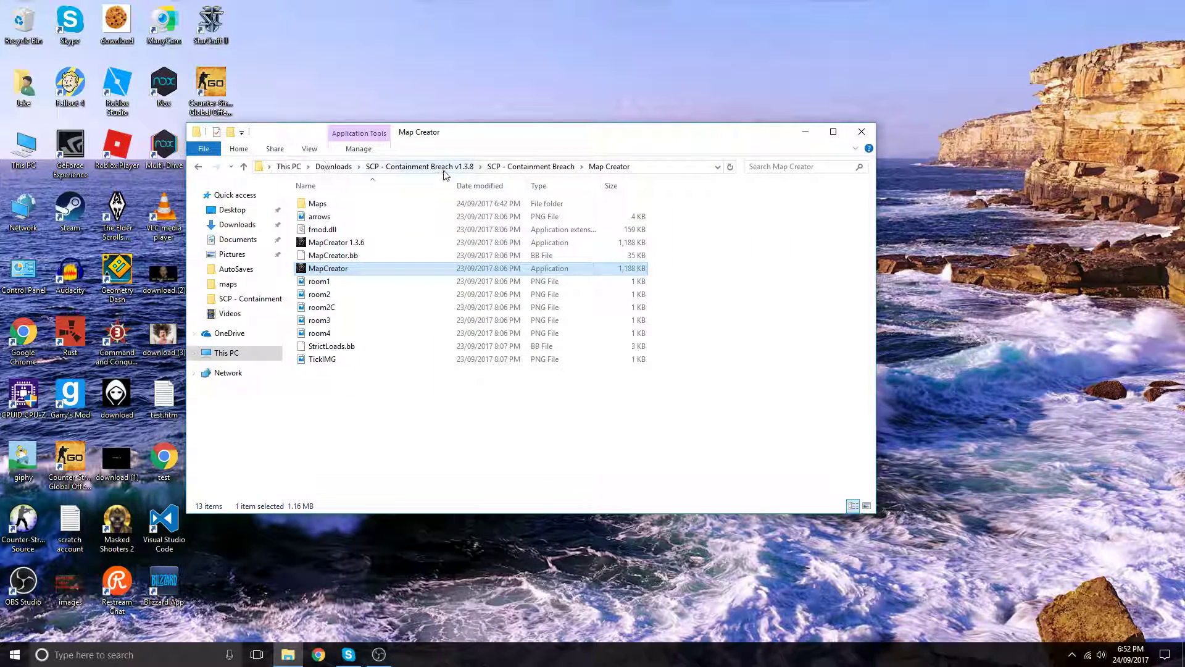
click(542, 165)
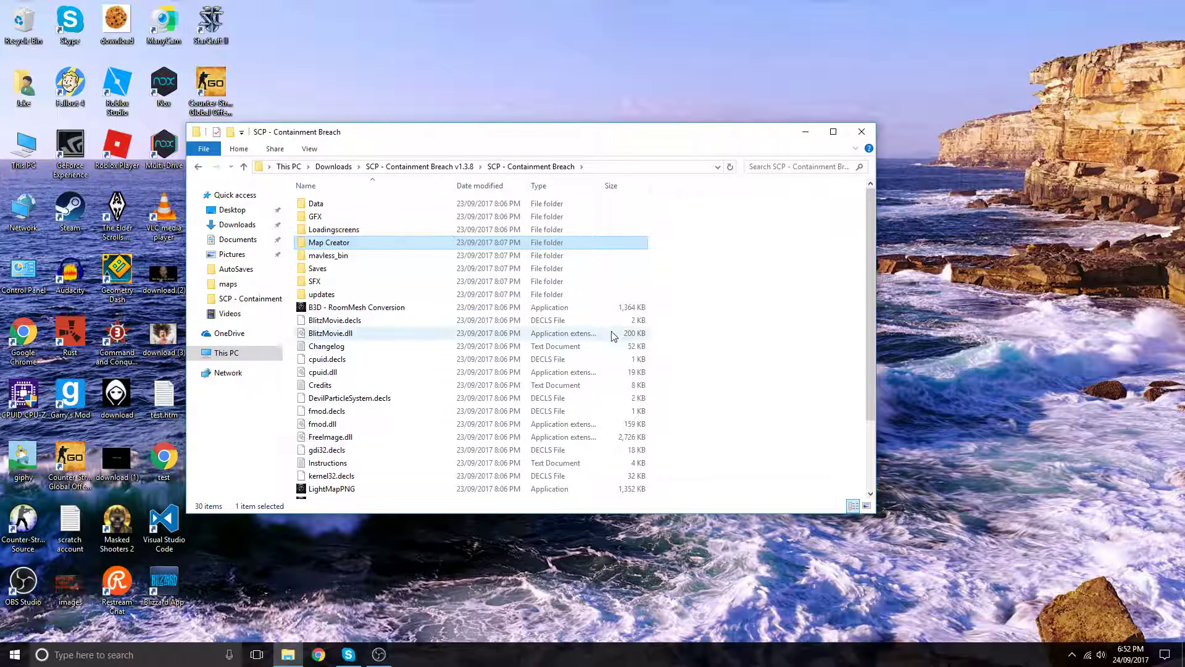
scroll(633, 335, down, 3)
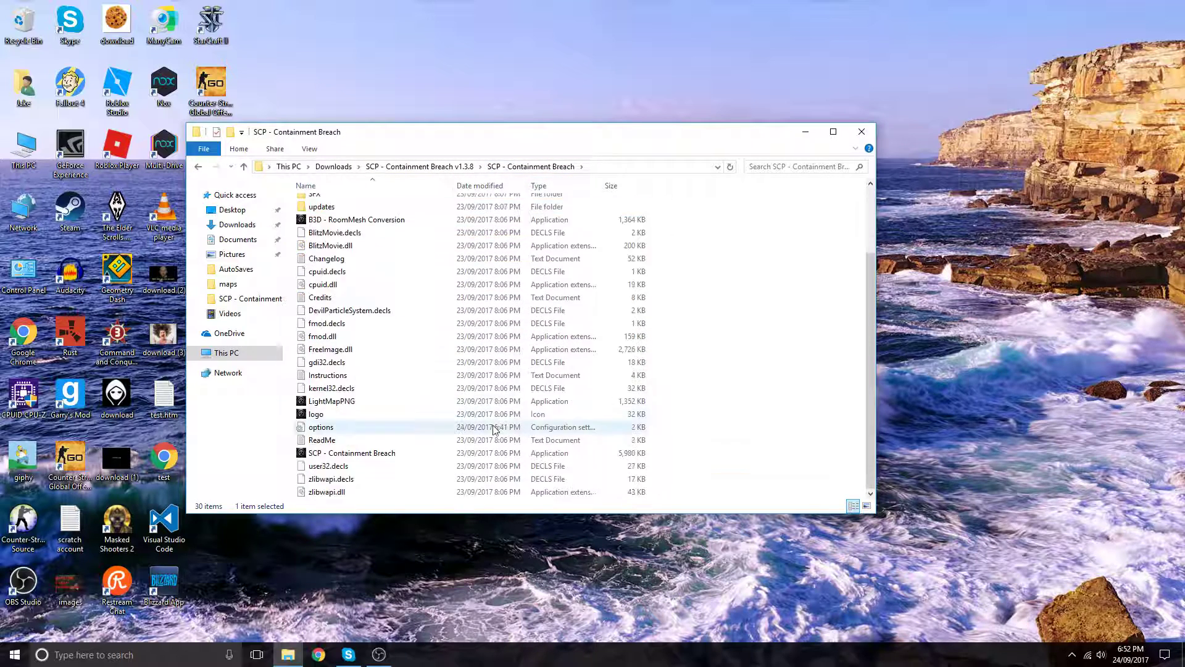
double_click(447, 454)
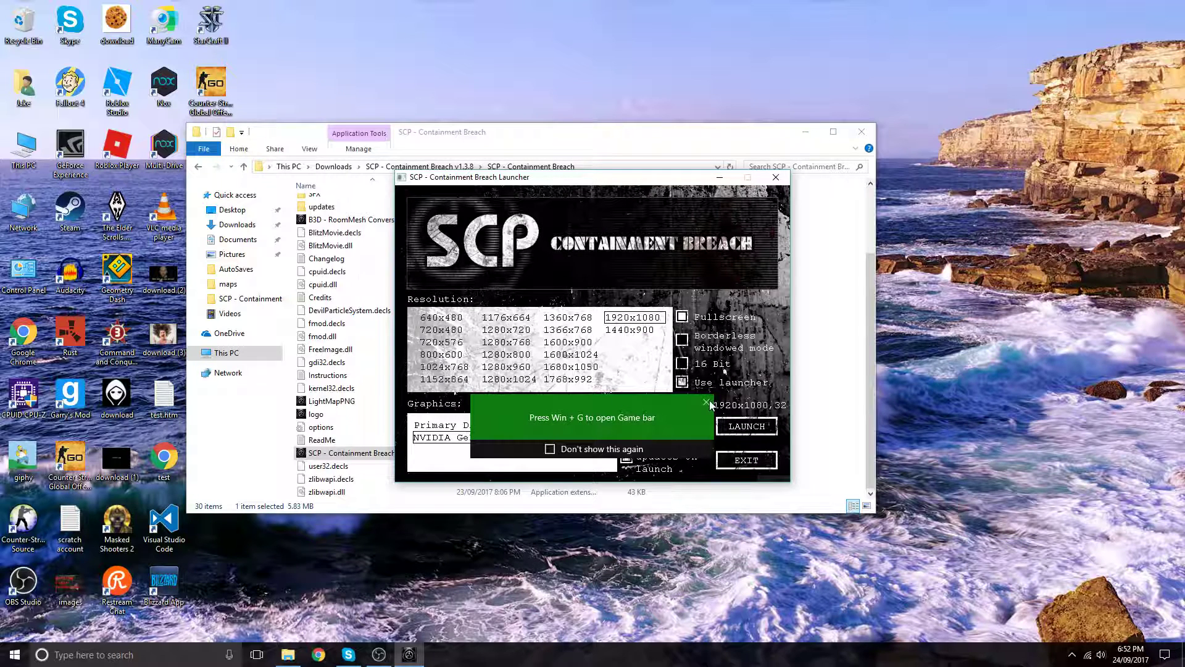
Step: Launch SCP - Containment Breach at 1920x1080 resolution
click(744, 431)
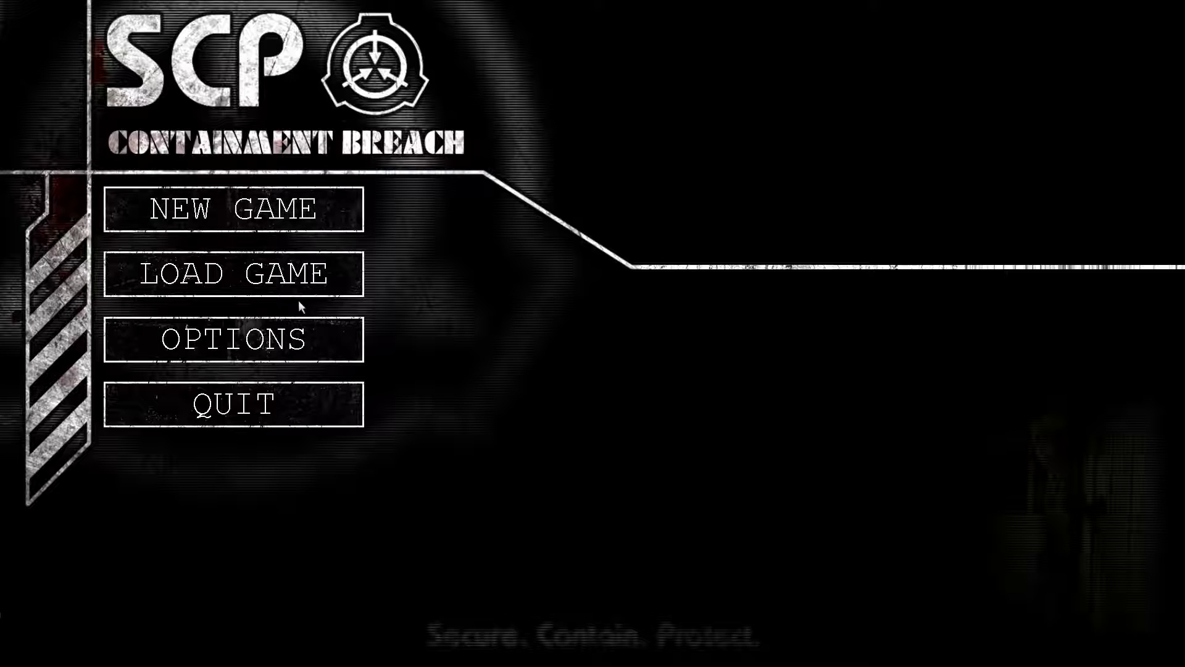
Step: Start a new Safe game named 'Test 20' with the custom New Map layout loaded
click(289, 284)
click(381, 209)
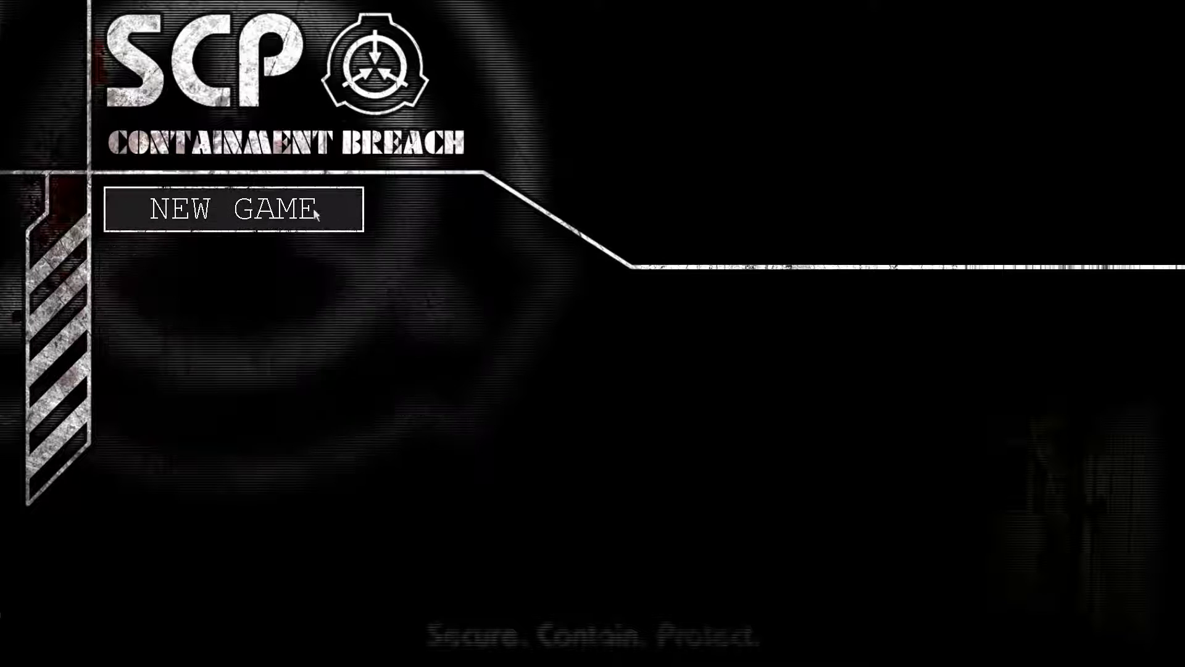
click(315, 211)
click(167, 505)
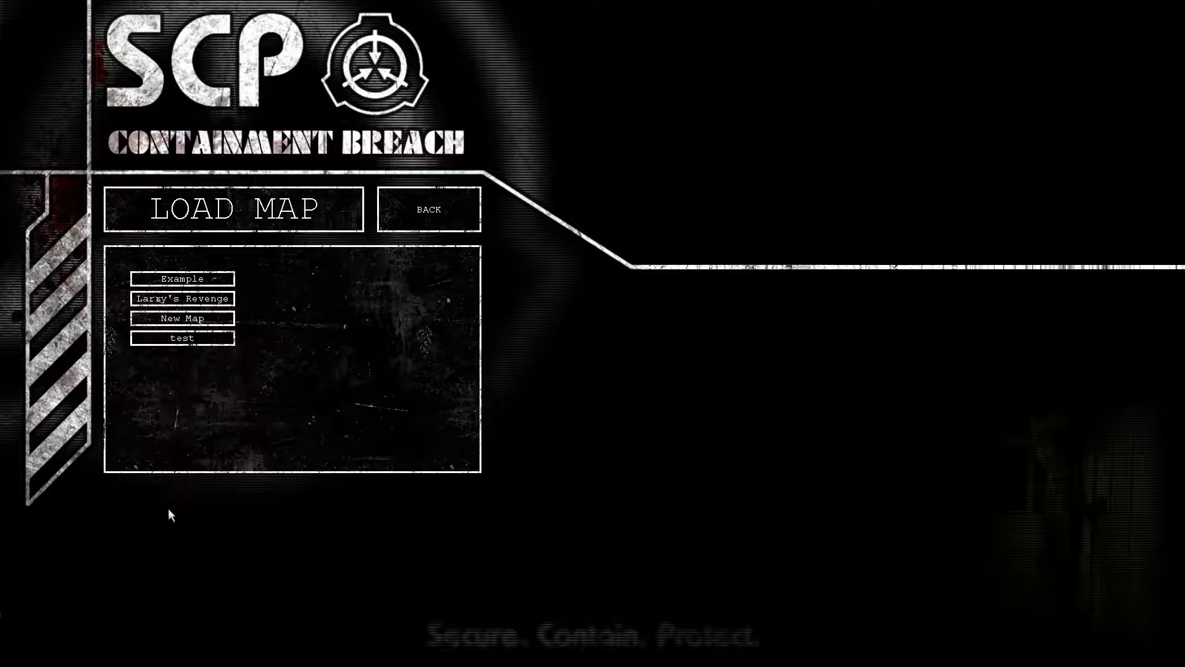
click(204, 320)
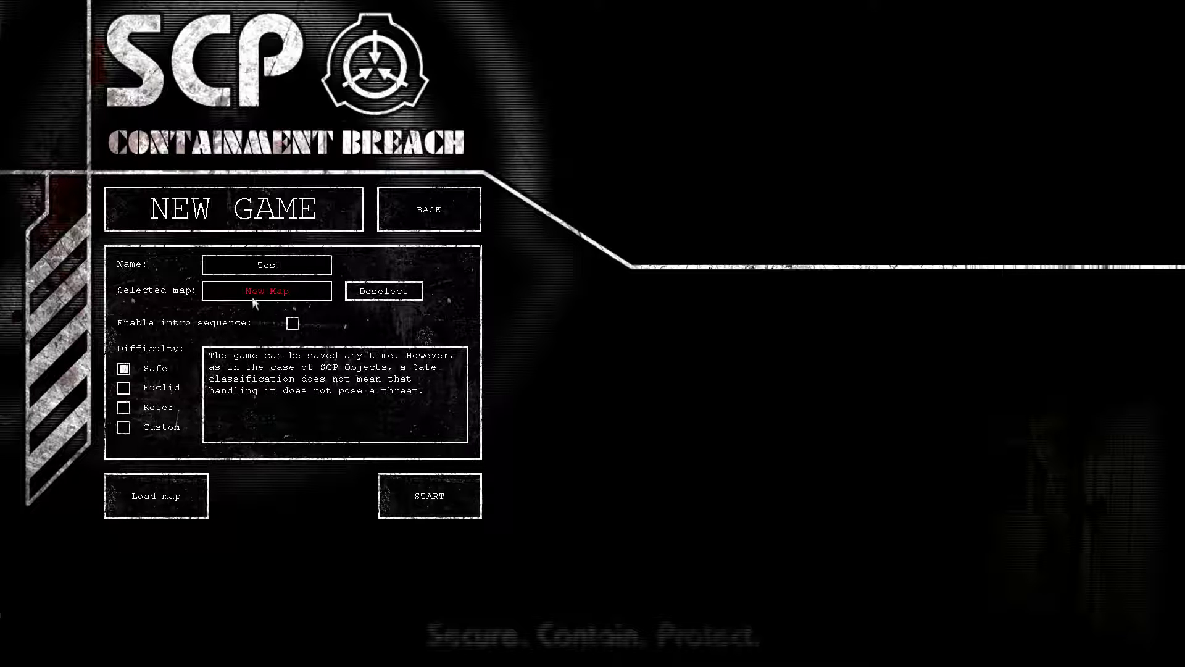
text(Test 20)
click(441, 486)
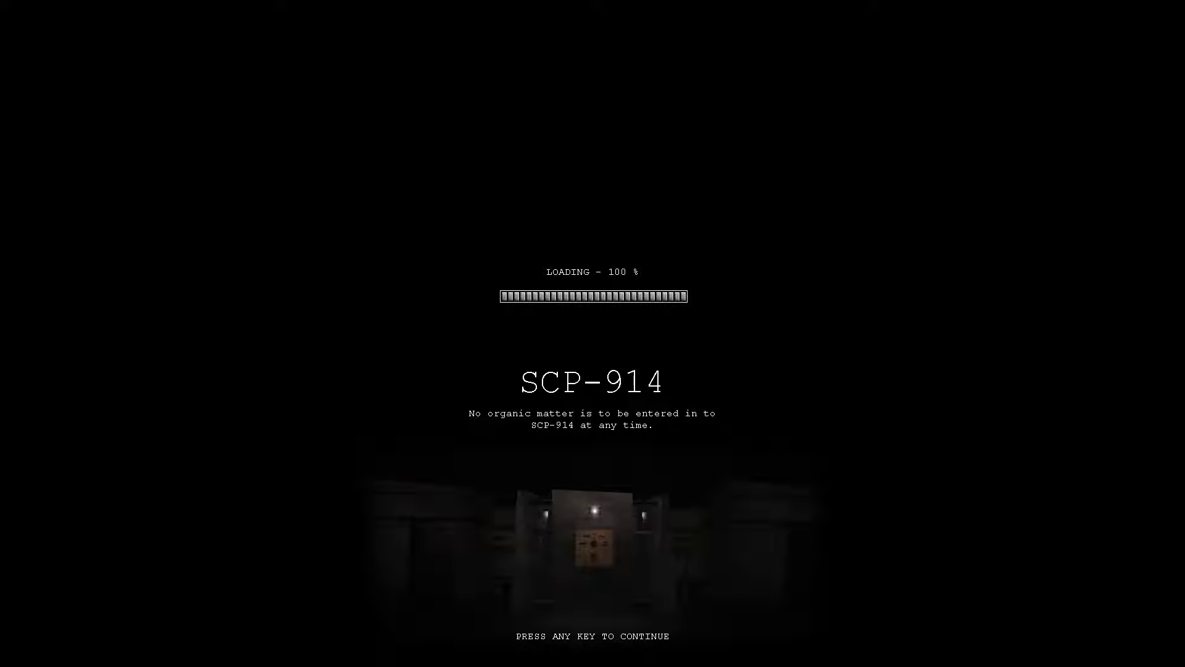
Step: Continue into the game and run godmode, noclip and notarget in the F3 console
key(space)
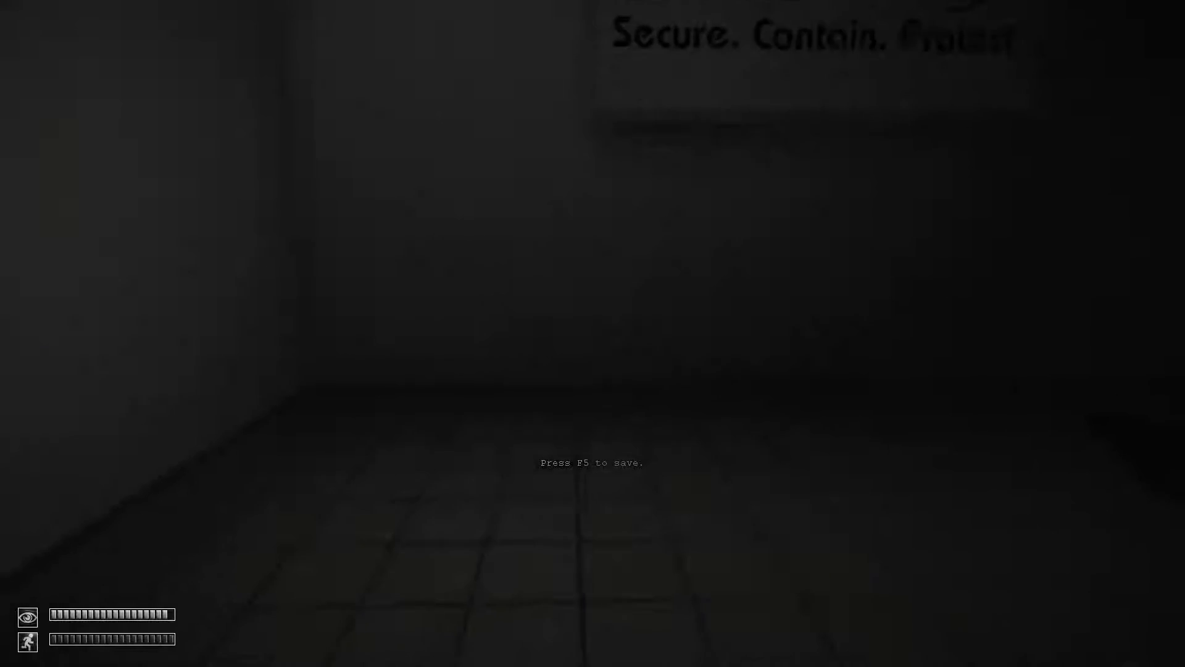
key(F3)
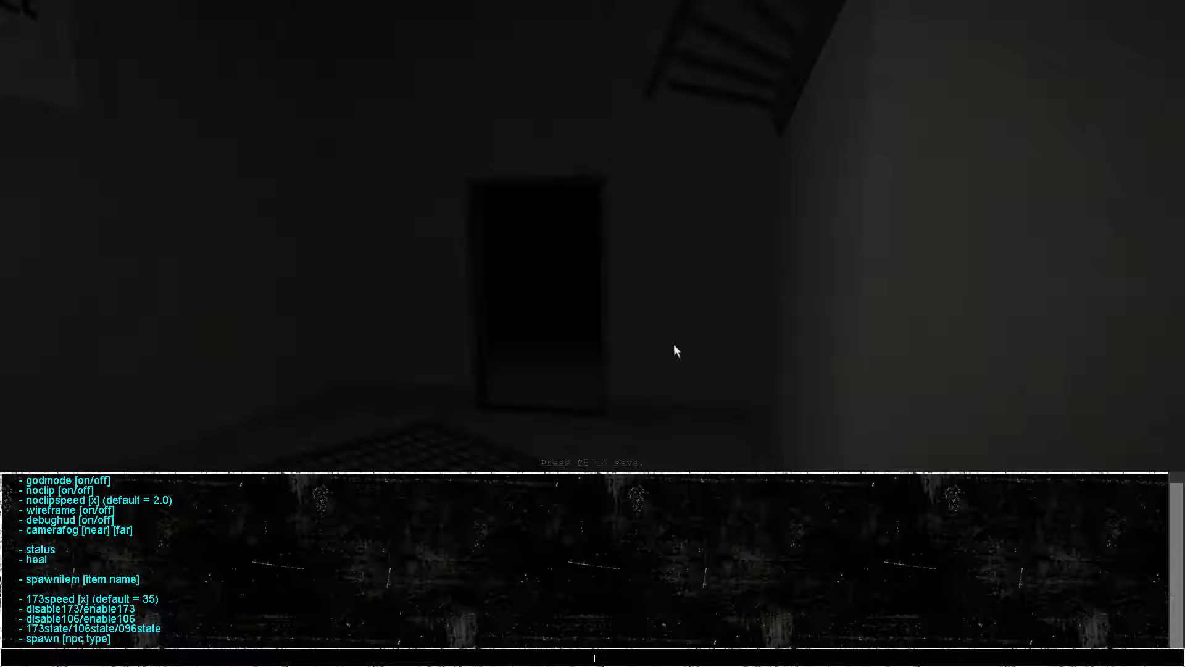
text(godmode)
key(Return)
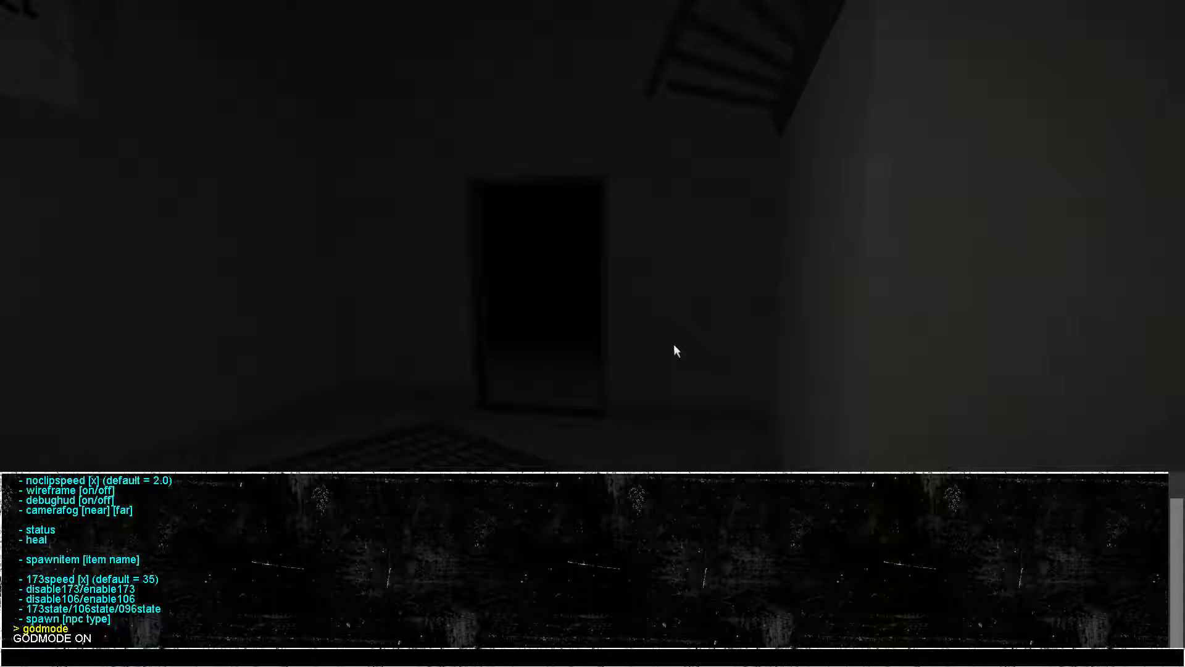
text(noclip)
key(Return)
text(nota)
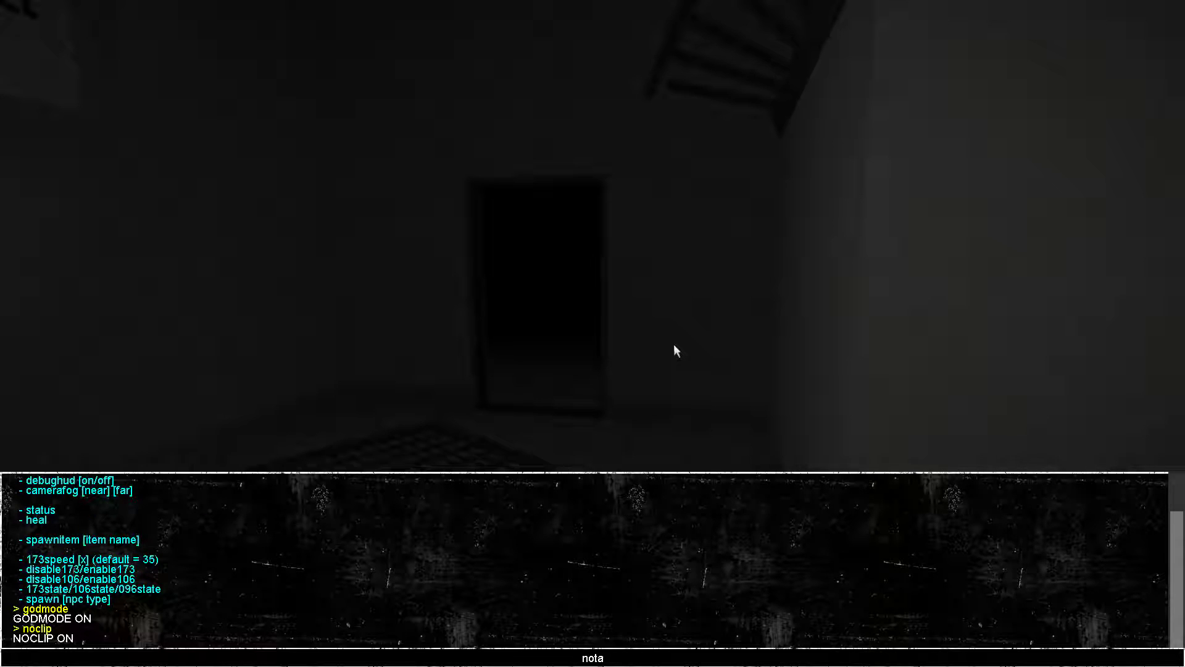
text(rget)
key(Return)
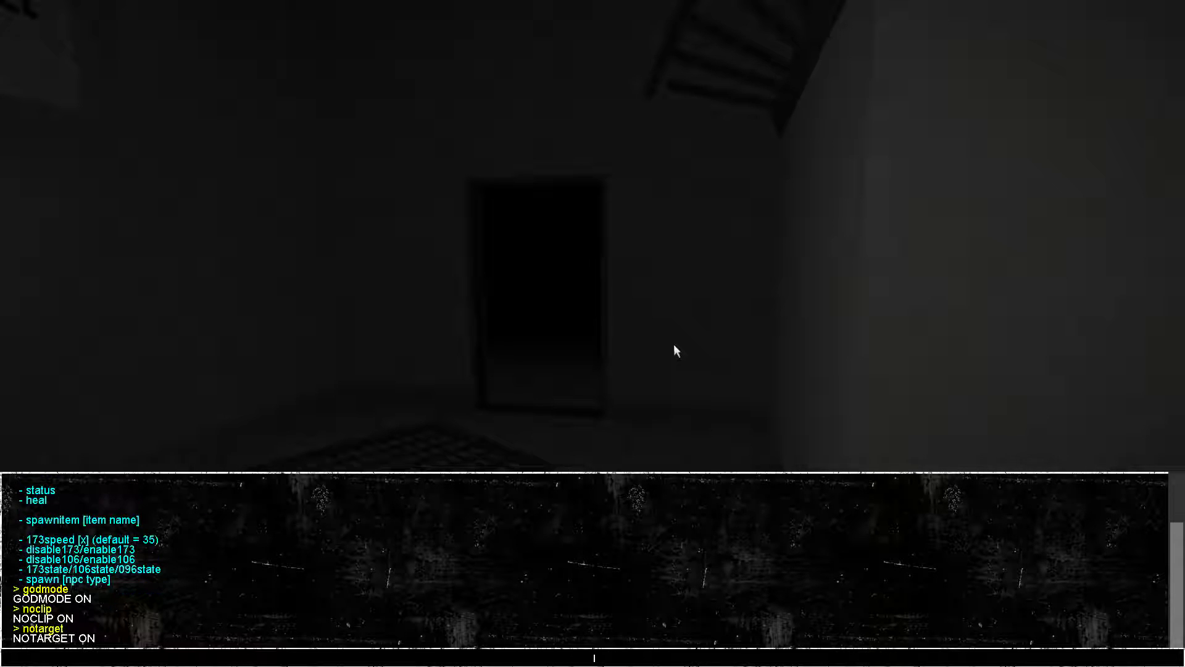
key(F3)
Step: Check the audio settings under the pause menu's Options, then resume walking the corridor
key(Escape)
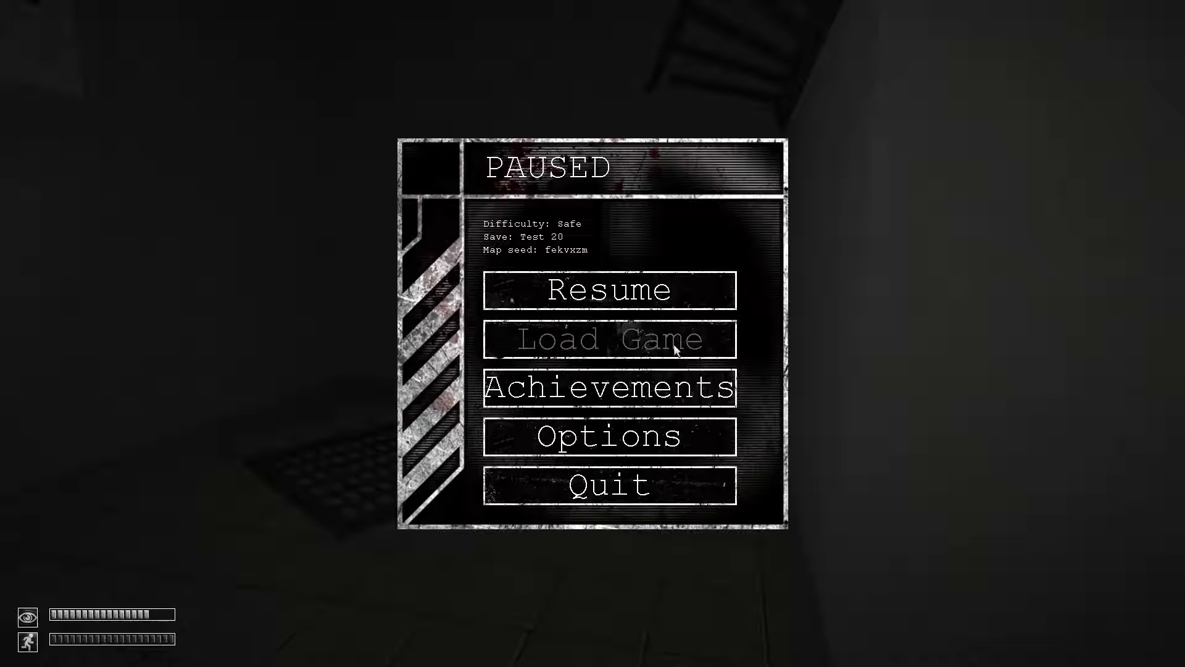
click(660, 436)
click(584, 228)
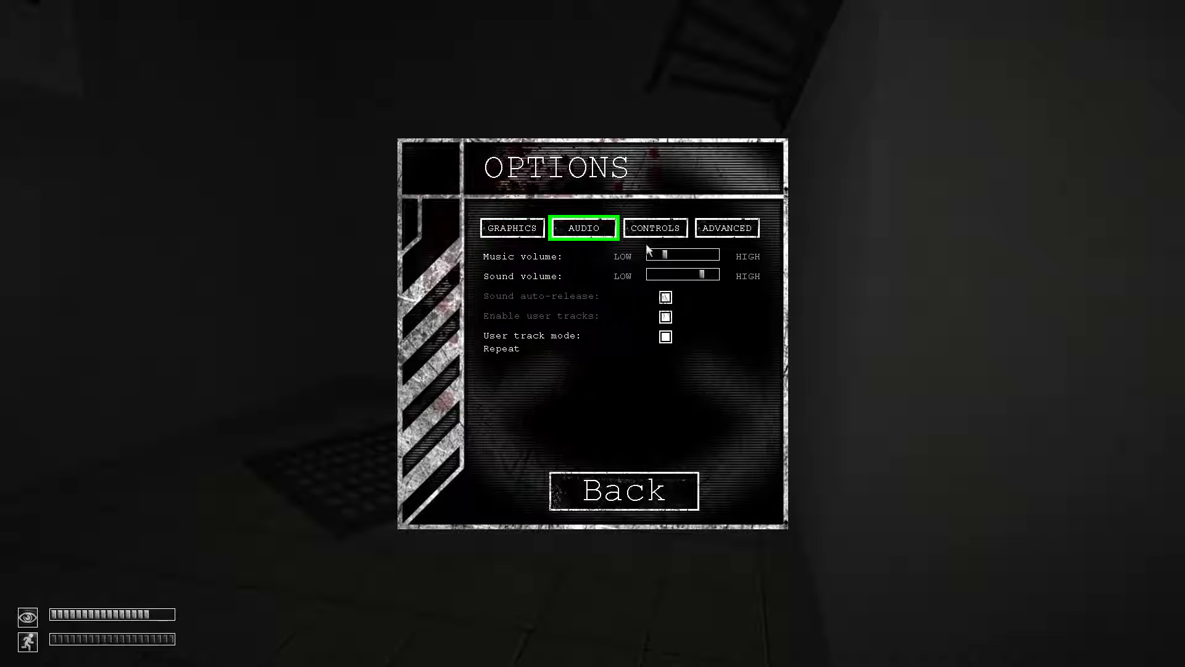
click(670, 506)
key(Escape)
key(w)
key(w)
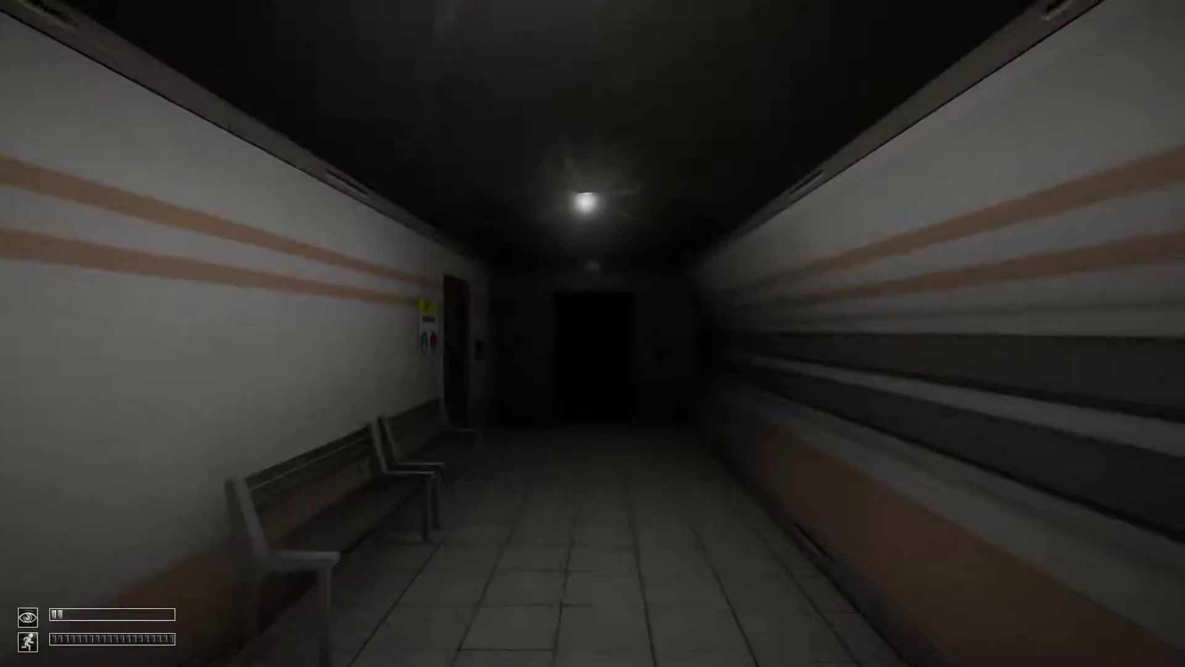
Step: Walk past the Medical Bay hallway through the end doors into the next corridors
key(w)
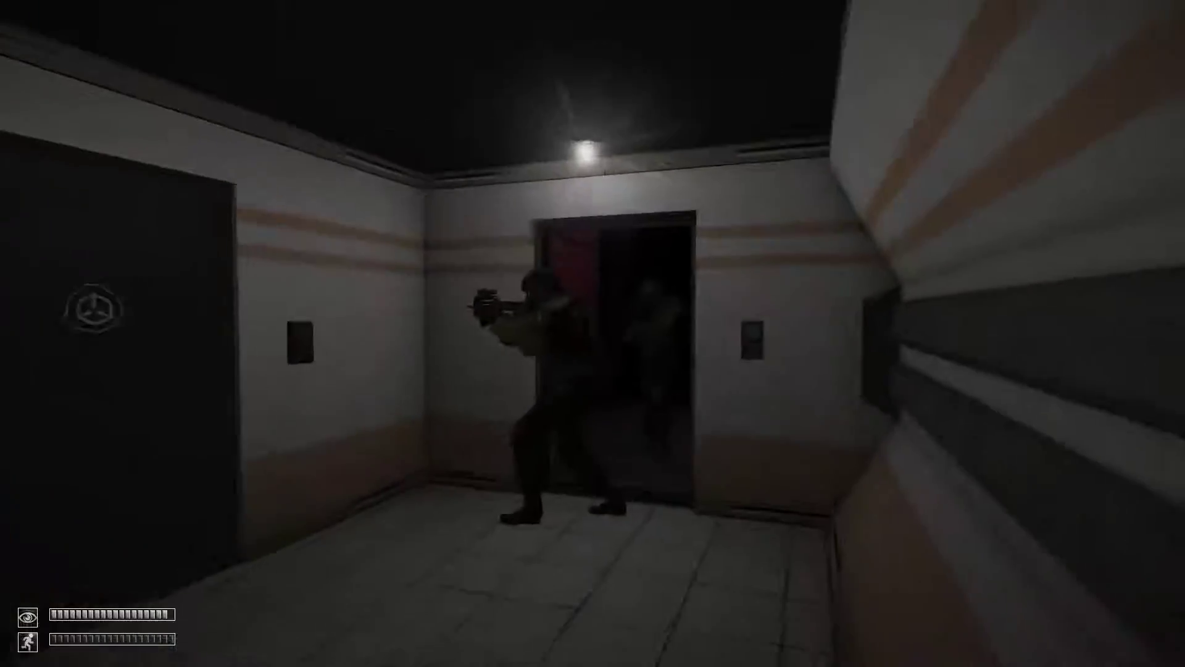
key(w)
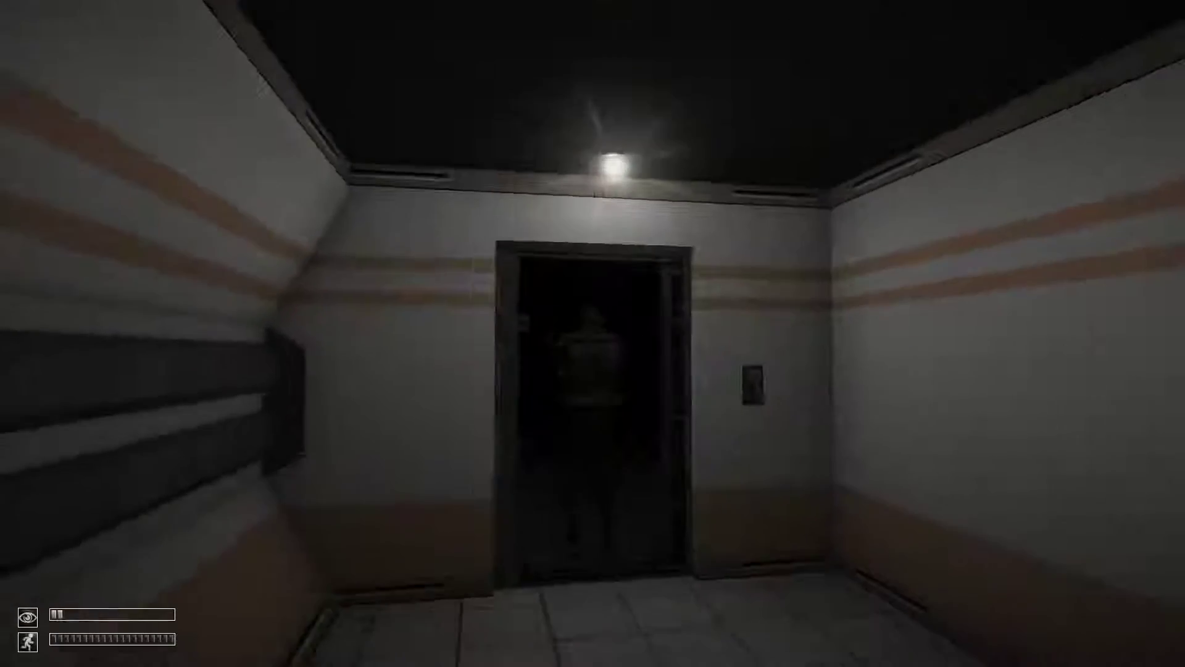
key(w)
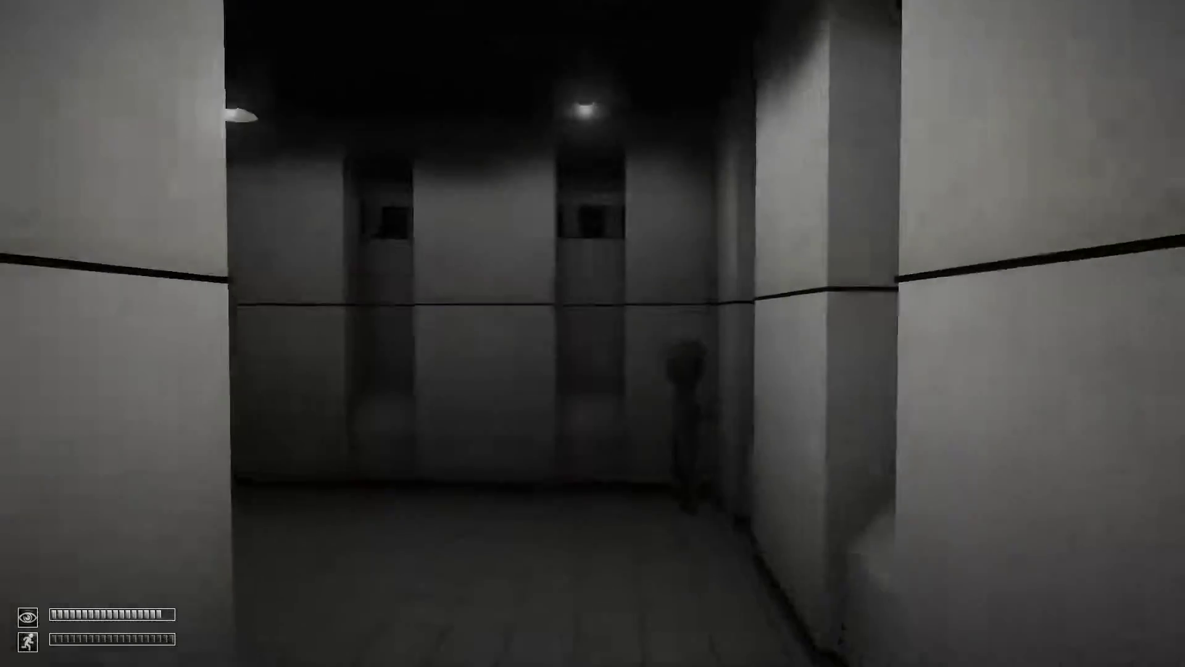
Step: Walk up to and around SCP-173, then continue through rooms down the pillared corridor
key(w)
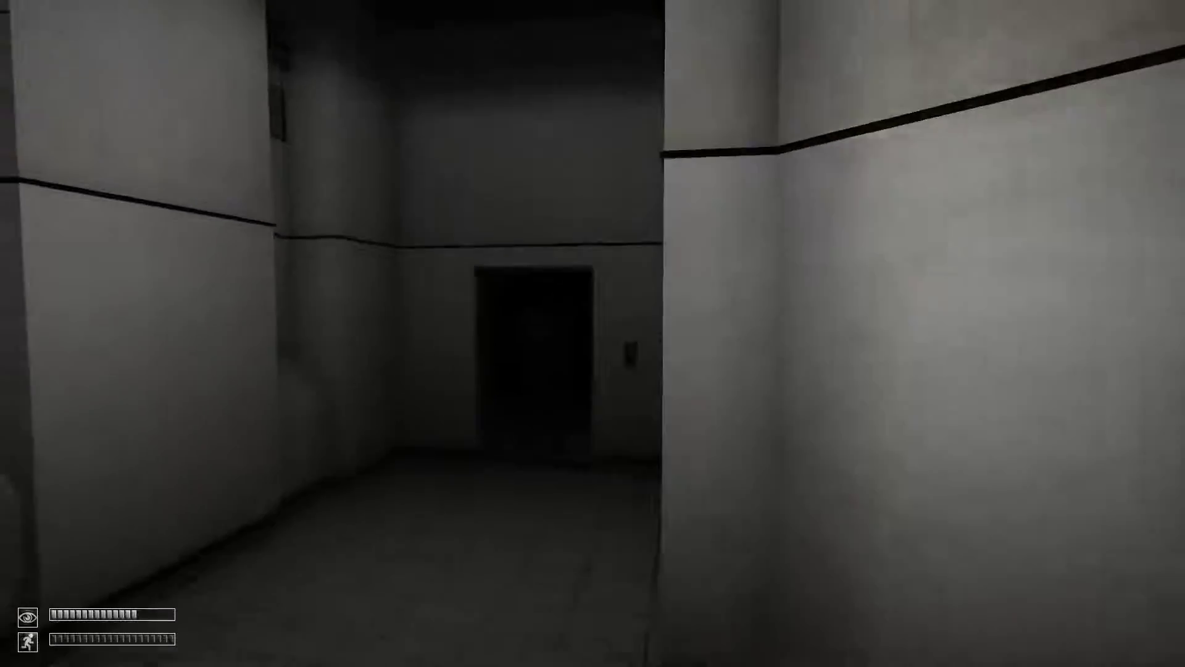
key(w)
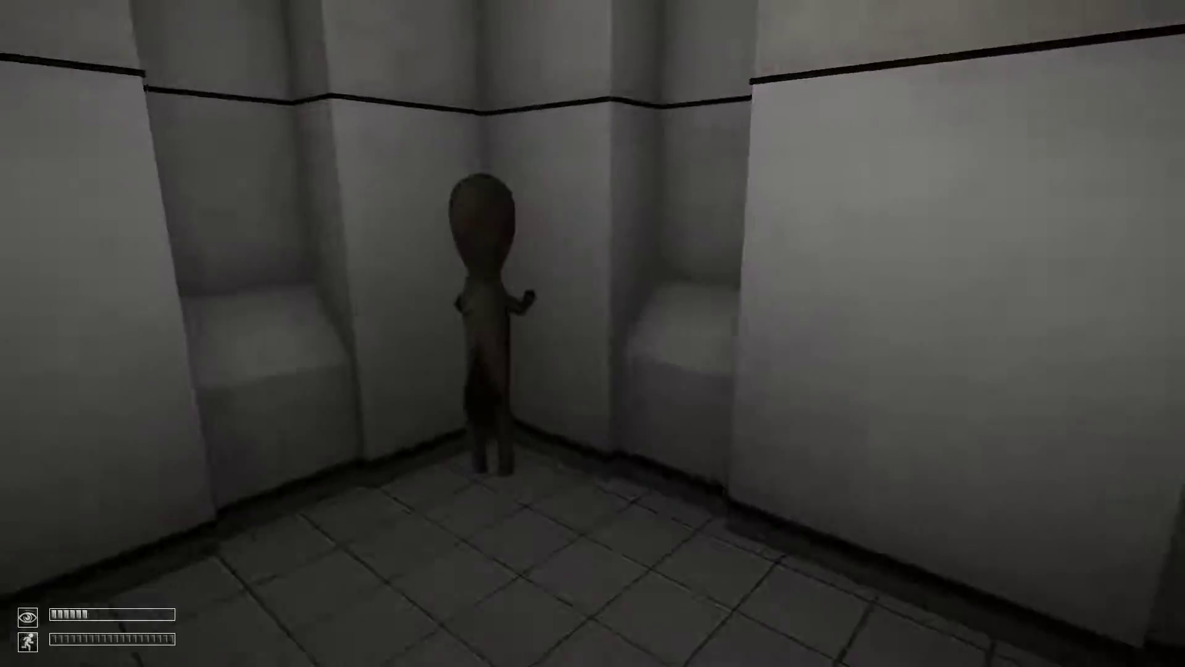
key(w)
key(w)
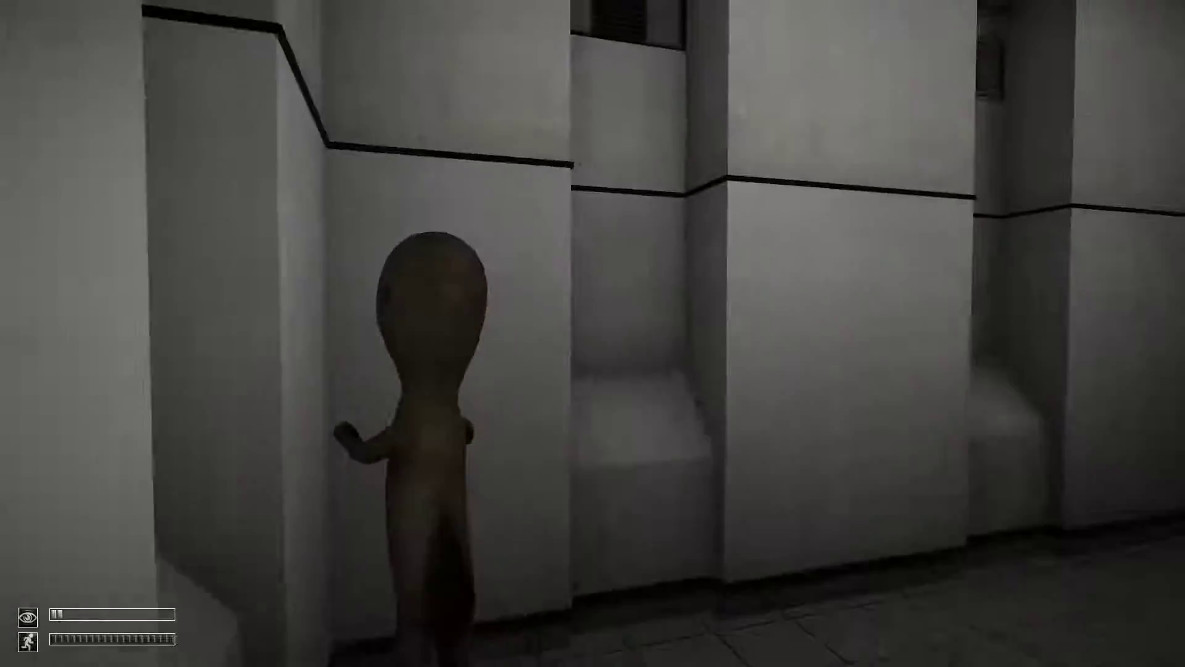
key(w)
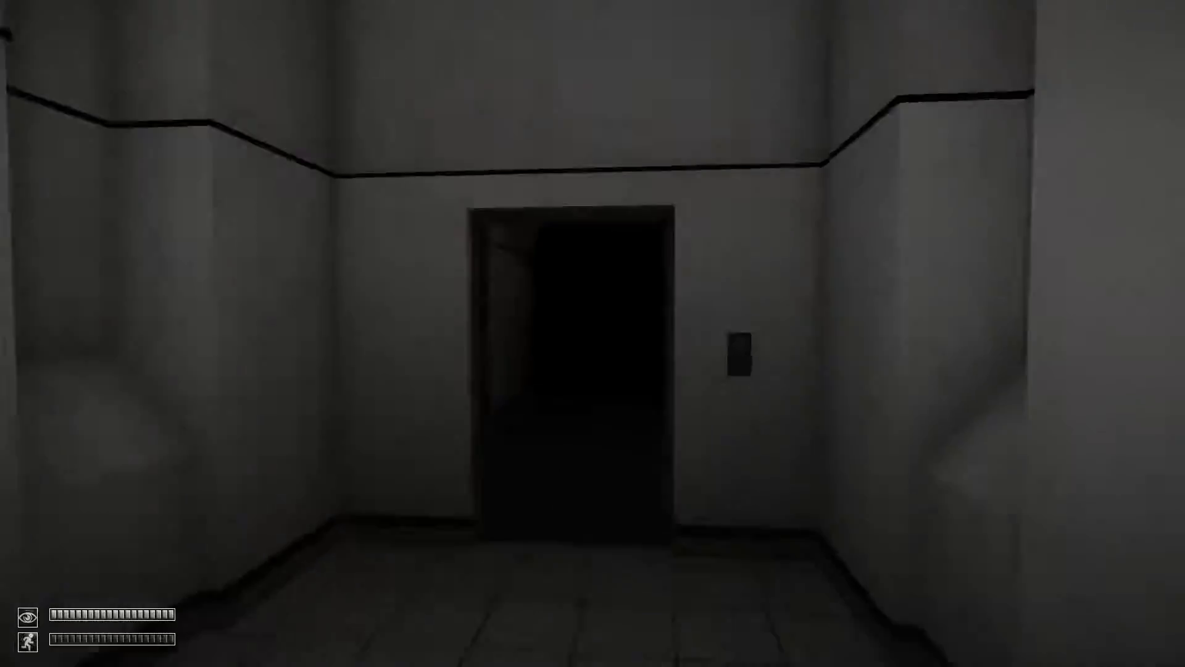
key(w)
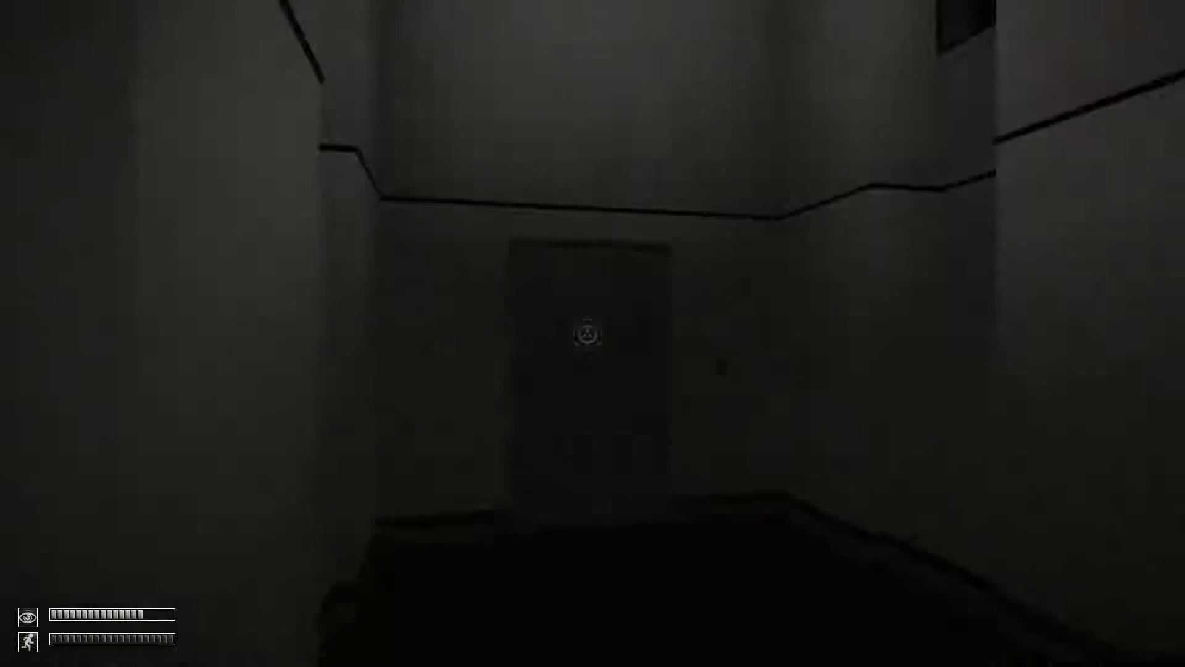
key(w)
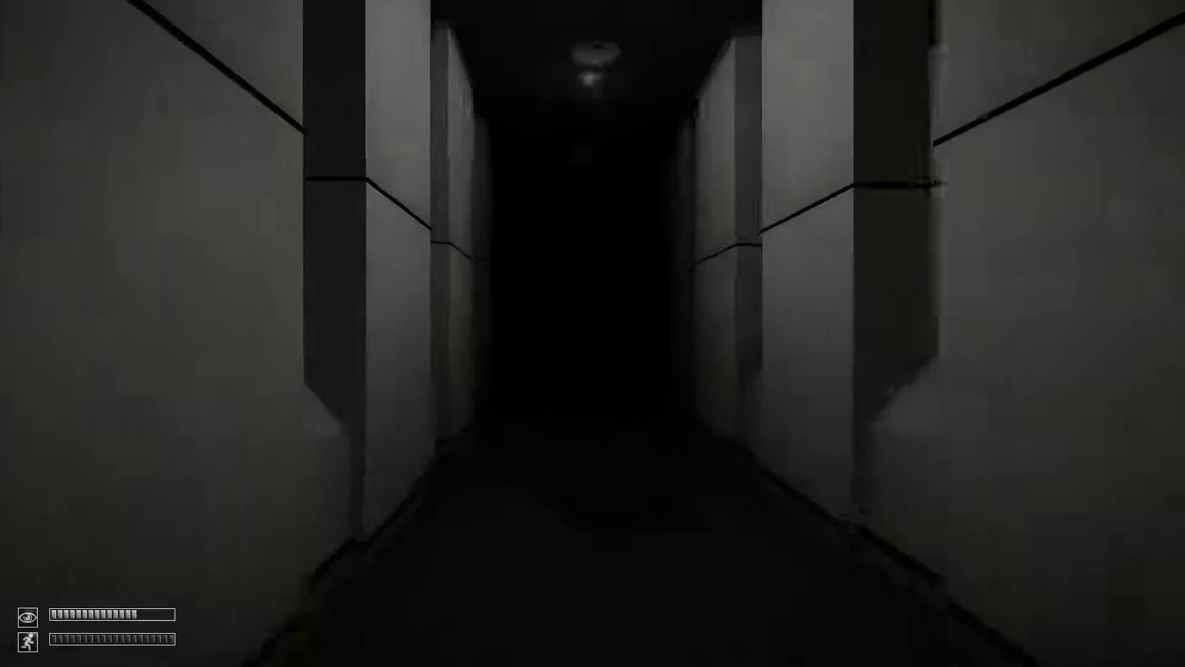
key(w)
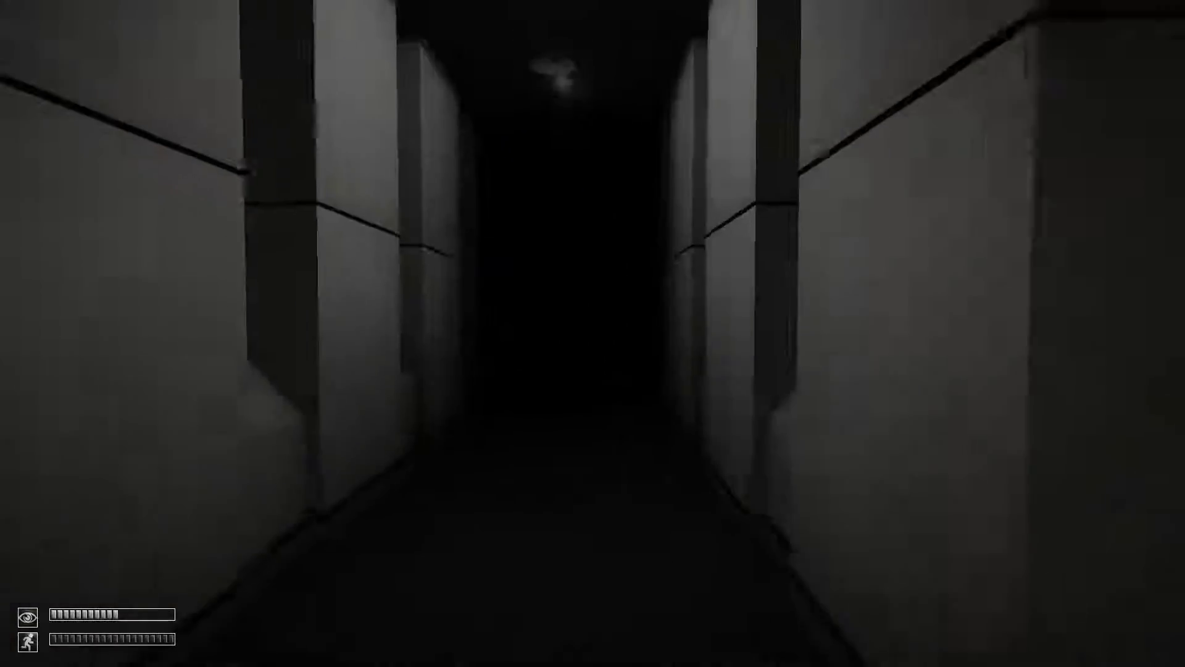
key(w)
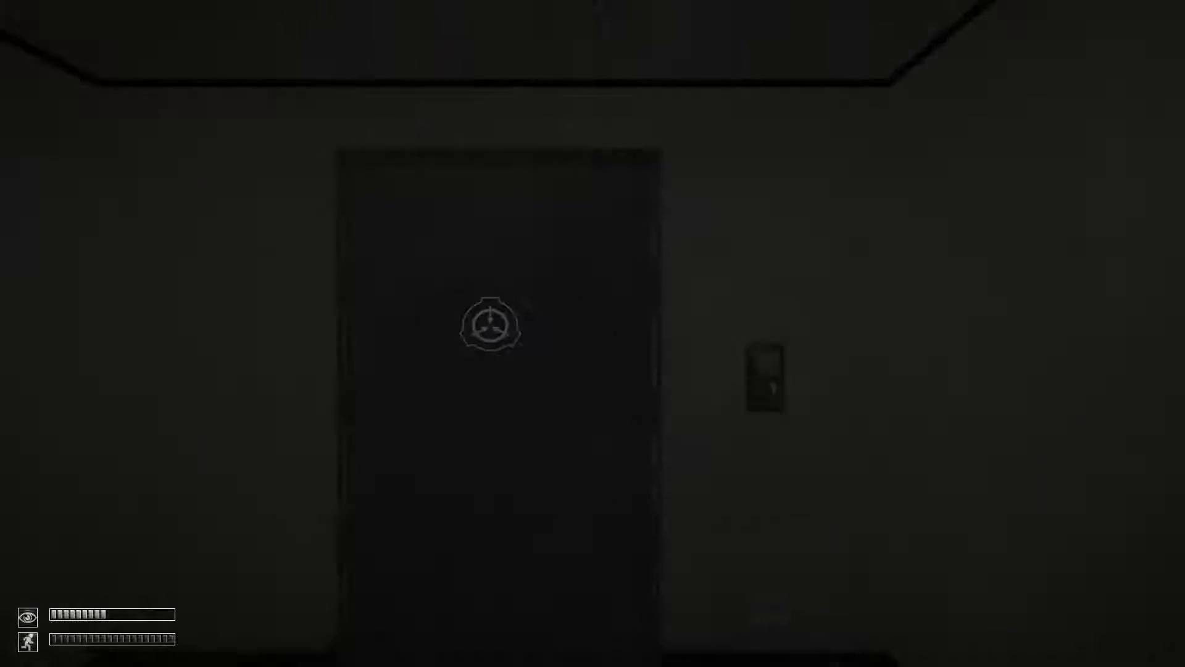